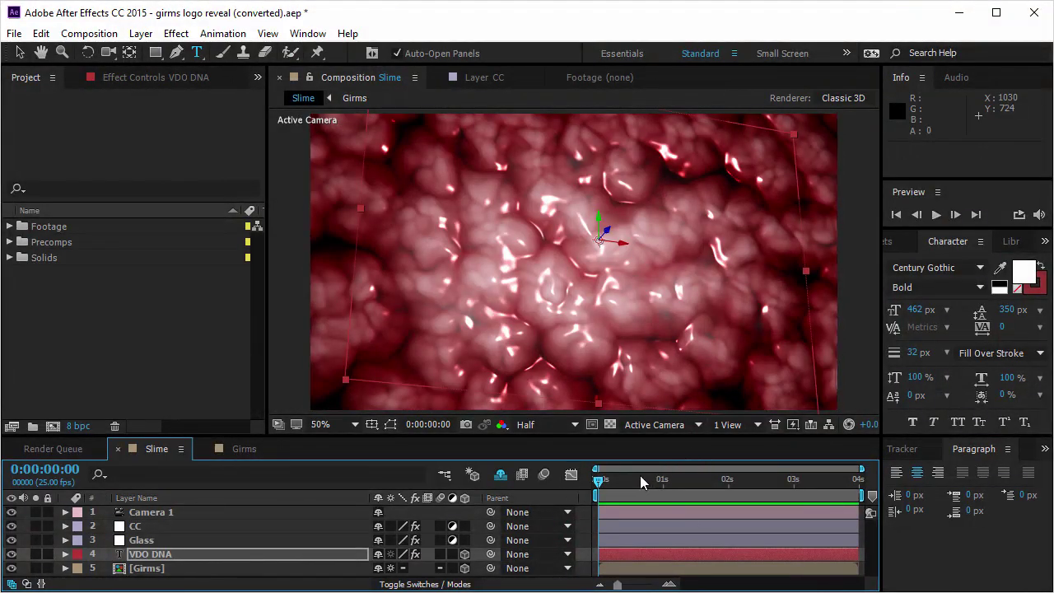
Scrub through and play back the slime text reveal to check how it forms
{"action": "left_click", "coordinate": [641, 479]}
{"action": "left_click_drag", "start_coordinate": [641, 481], "coordinate": [819, 480]}
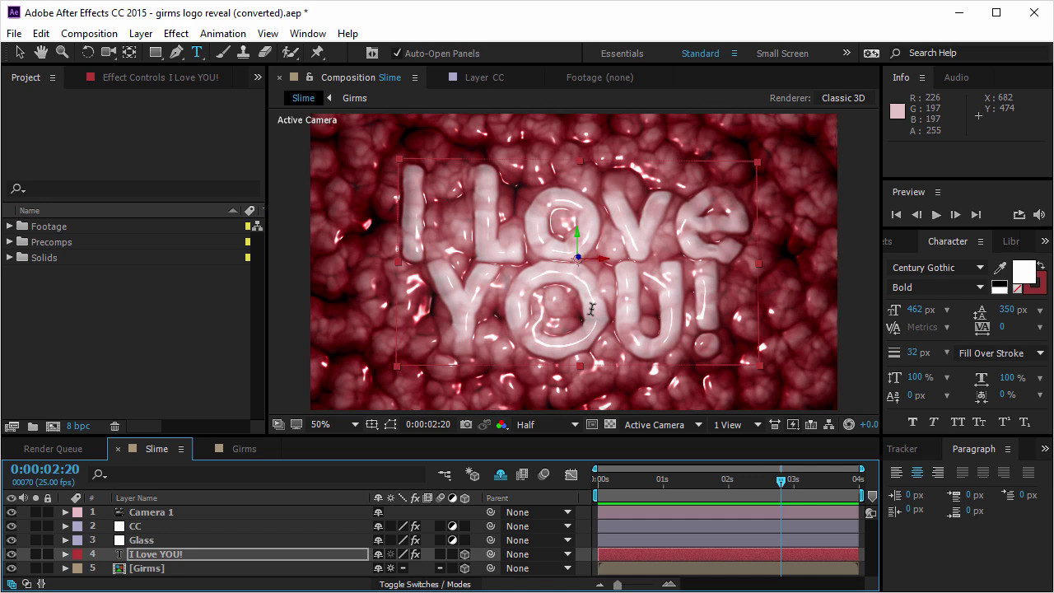
{"action": "key", "text": "space"}
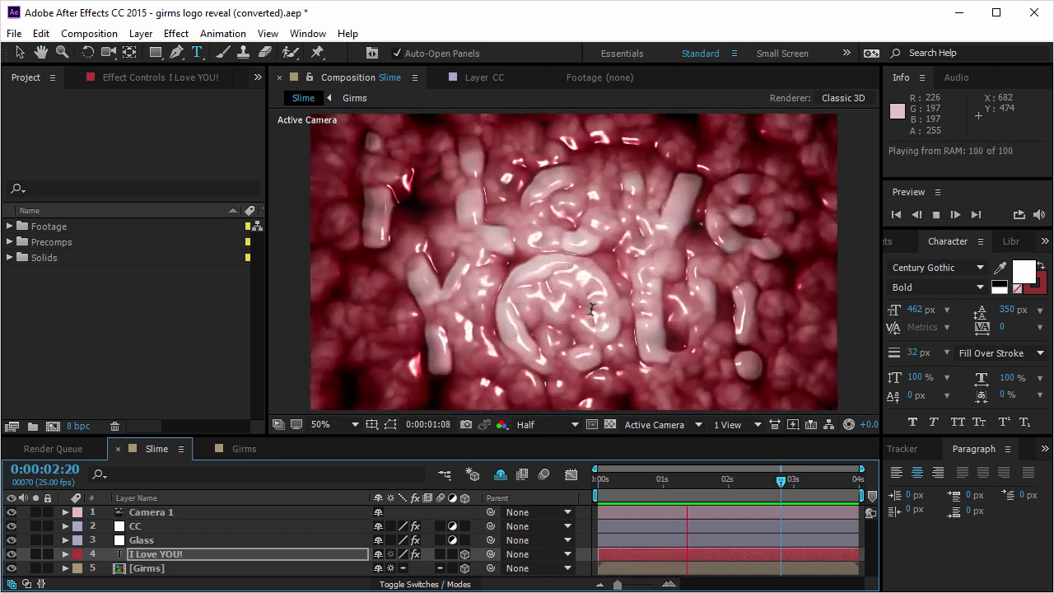
{"action": "key", "text": "space"}
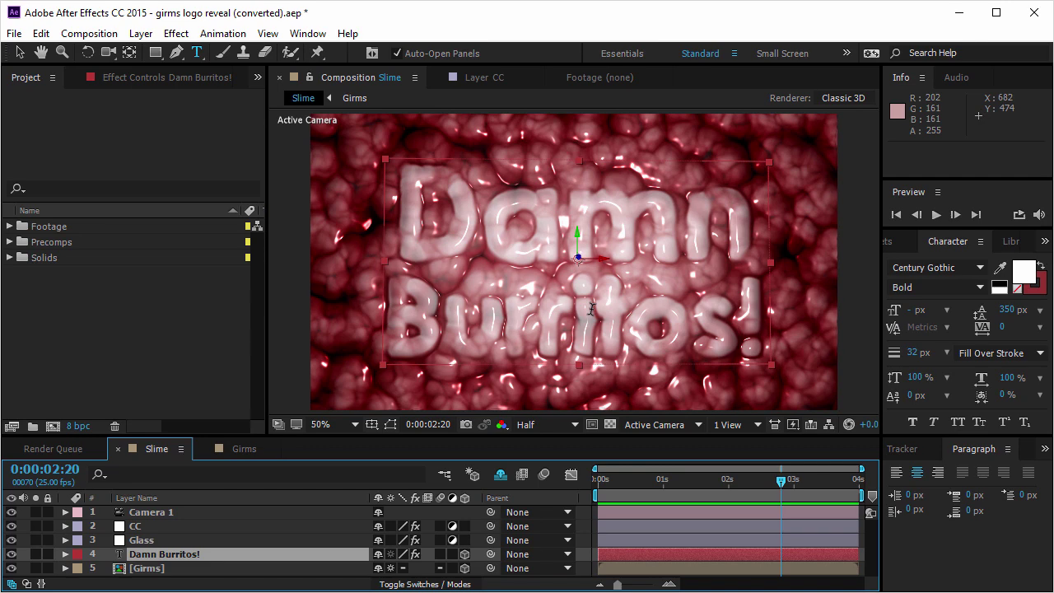
{"action": "mouse_move", "coordinate": [779, 481]}
{"action": "left_mouse_down"}
{"action": "mouse_move", "coordinate": [632, 491]}
{"action": "mouse_move", "coordinate": [779, 481]}
{"action": "left_mouse_up"}
Create a new 1280×720 composition named Slime
{"action": "left_click", "coordinate": [67, 331]}
{"action": "left_click", "coordinate": [89, 33]}
{"action": "left_click", "coordinate": [91, 52]}
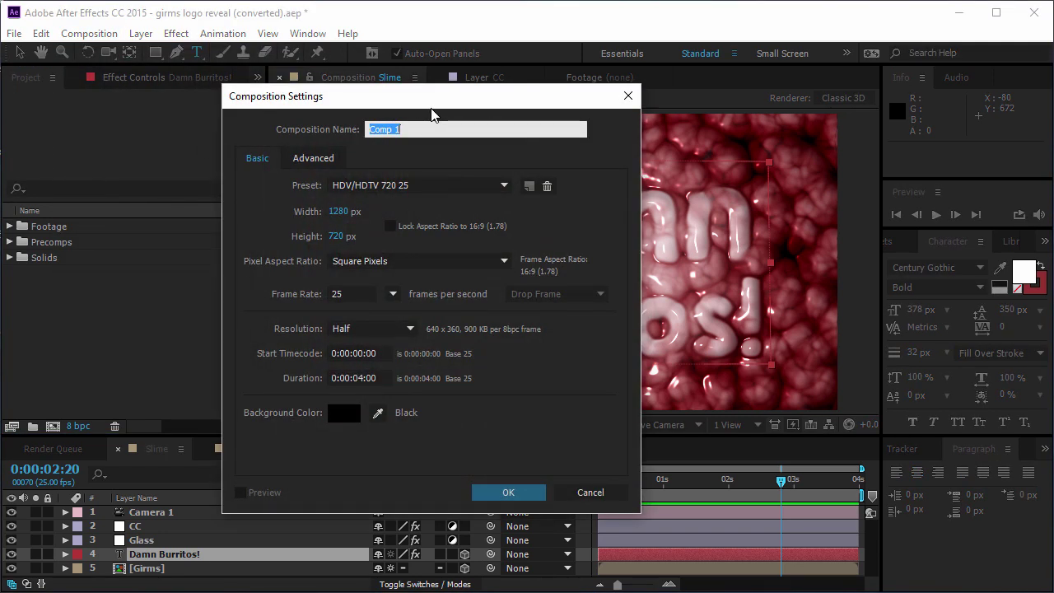
{"action": "type", "text": "Slime"}
{"action": "key", "text": "Return"}
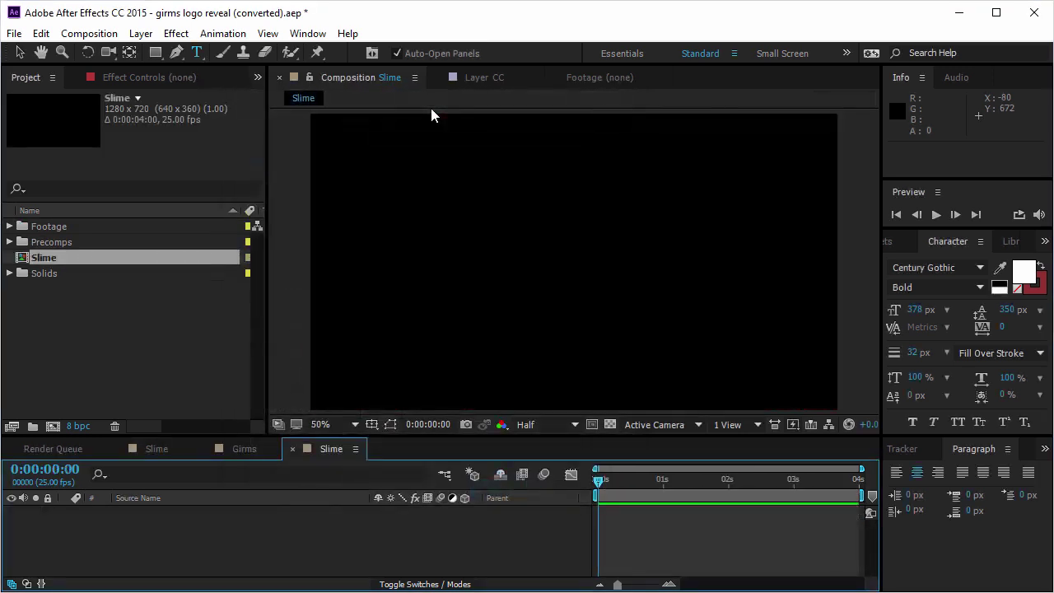
Add a full-frame Medium Cyan solid layer to the Slime comp
{"action": "left_click", "coordinate": [141, 33]}
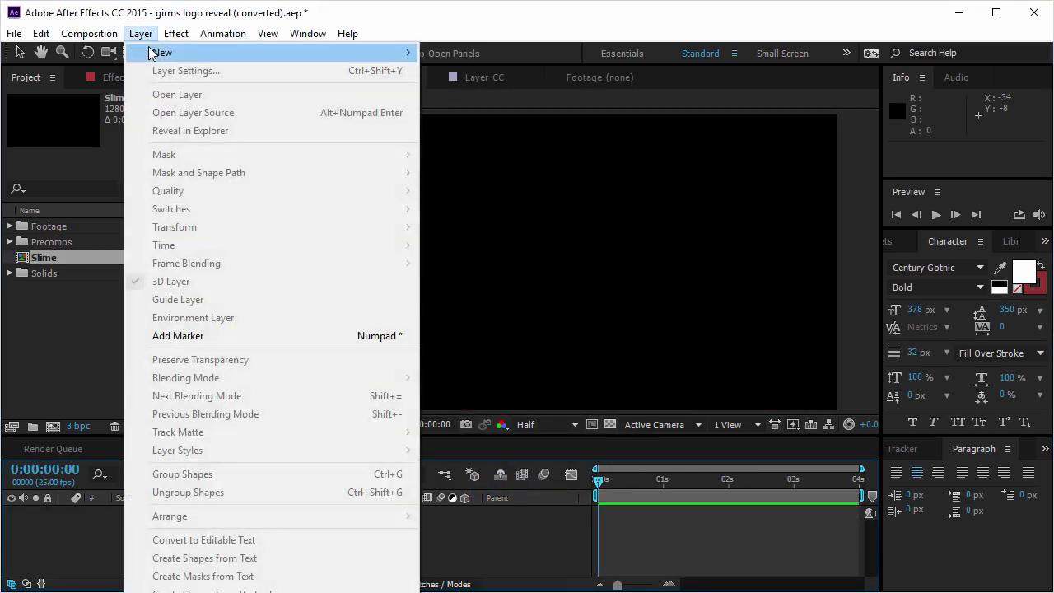
{"action": "mouse_move", "coordinate": [356, 53]}
{"action": "left_click", "coordinate": [463, 72]}
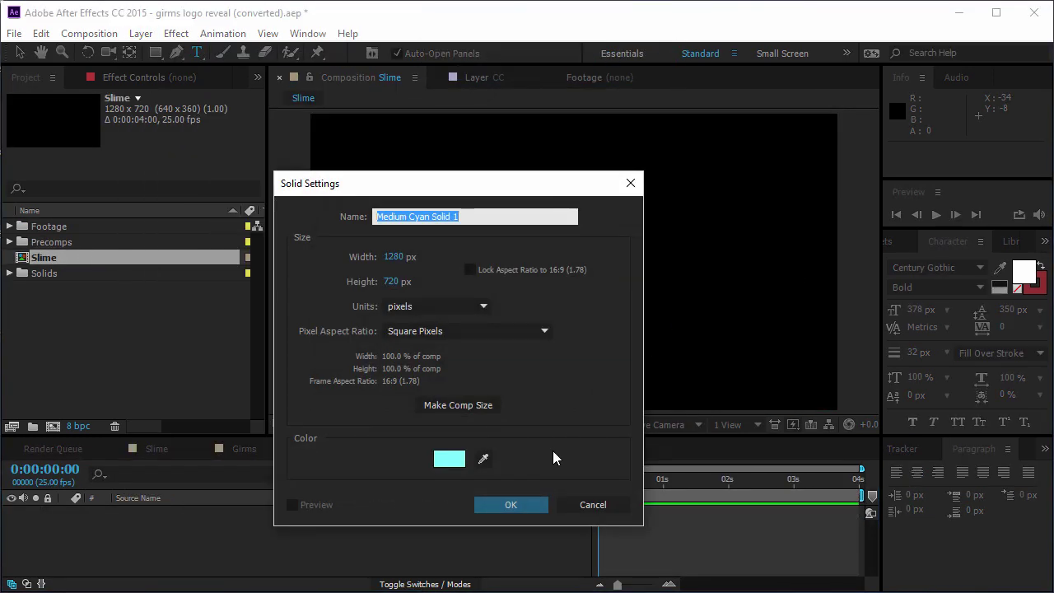
{"action": "left_click", "coordinate": [511, 504]}
{"action": "left_click", "coordinate": [894, 244]}
Apply the Cell Pattern effect to the cyan solid and raise Disperse slightly
{"action": "left_click", "coordinate": [939, 263]}
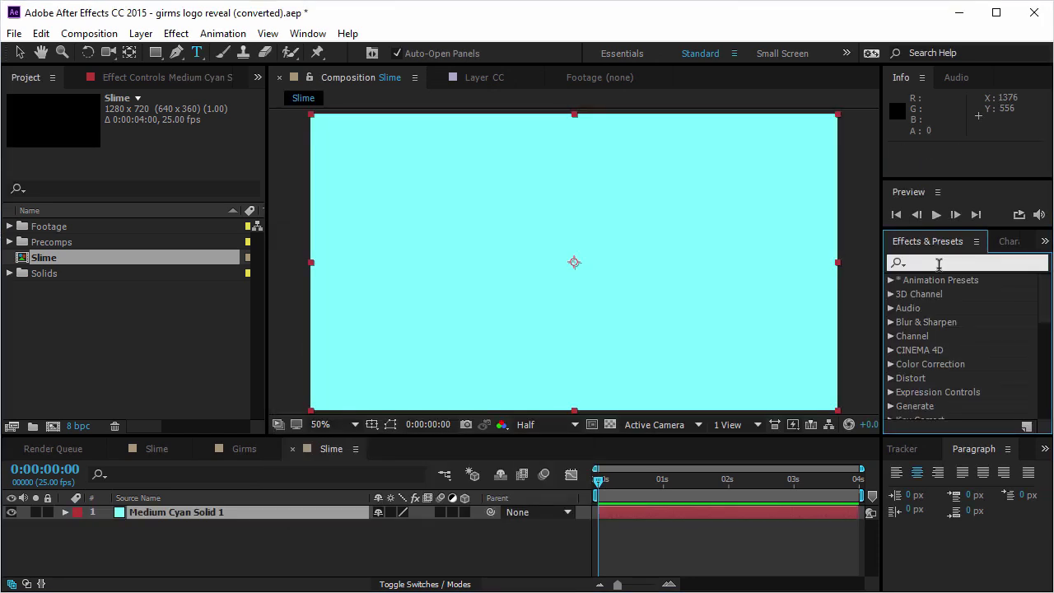
{"action": "type", "text": "Cell"}
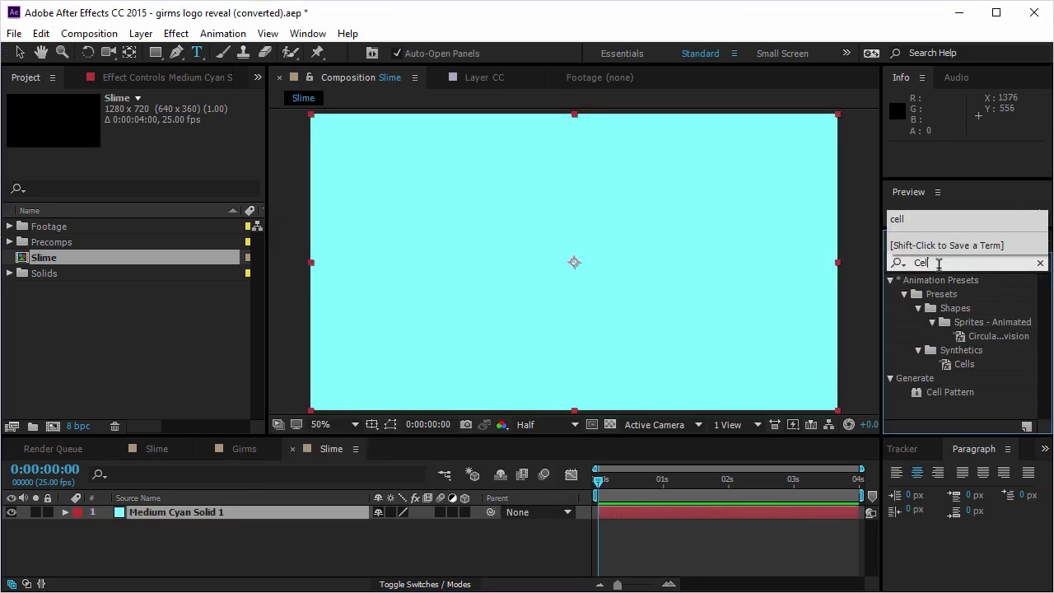
{"action": "left_click", "coordinate": [947, 392]}
{"action": "left_click_drag", "start_coordinate": [947, 392], "coordinate": [635, 372]}
{"action": "left_click_drag", "start_coordinate": [156, 204], "coordinate": [228, 206]}
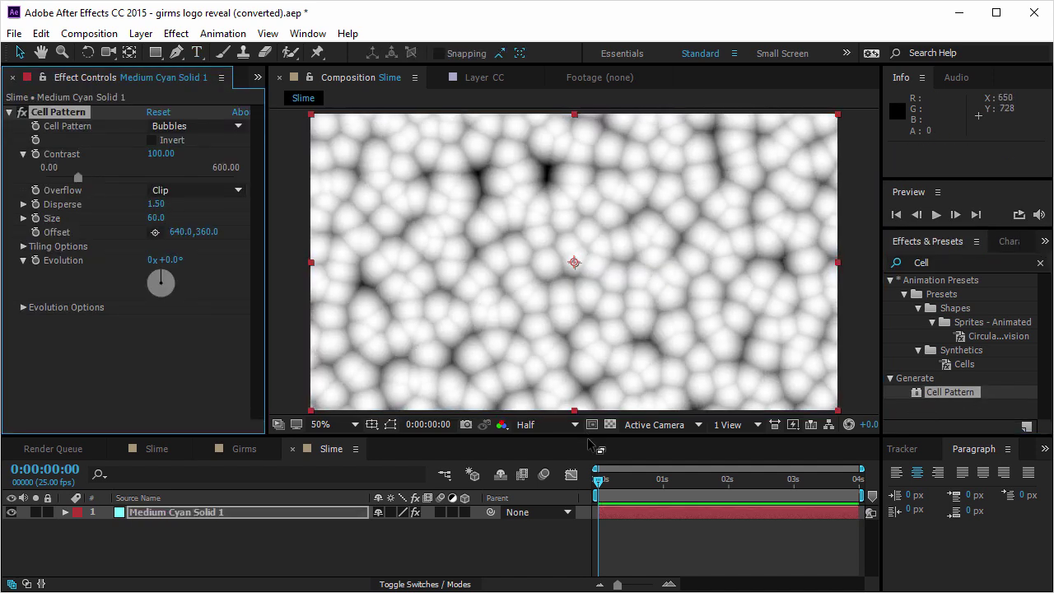
Keyframe Evolution from 0 to 4x and enable Cycle Evolution with 4 revolutions
{"action": "left_click", "coordinate": [600, 483]}
{"action": "left_click", "coordinate": [57, 270]}
{"action": "left_click_drag", "start_coordinate": [611, 486], "coordinate": [926, 494]}
{"action": "left_click_drag", "start_coordinate": [153, 260], "coordinate": [147, 260]}
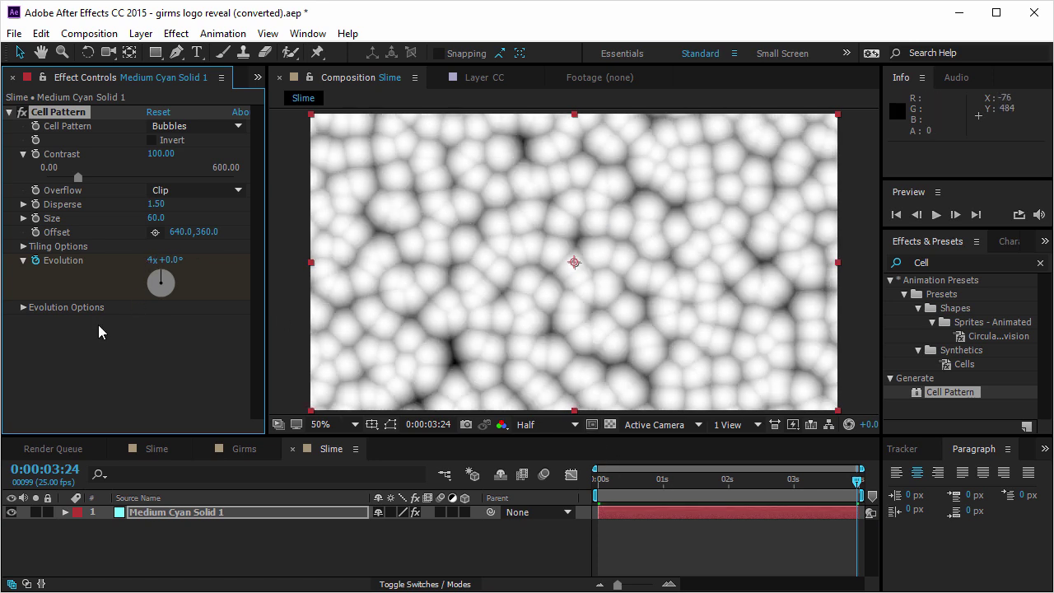
{"action": "left_click", "coordinate": [24, 308]}
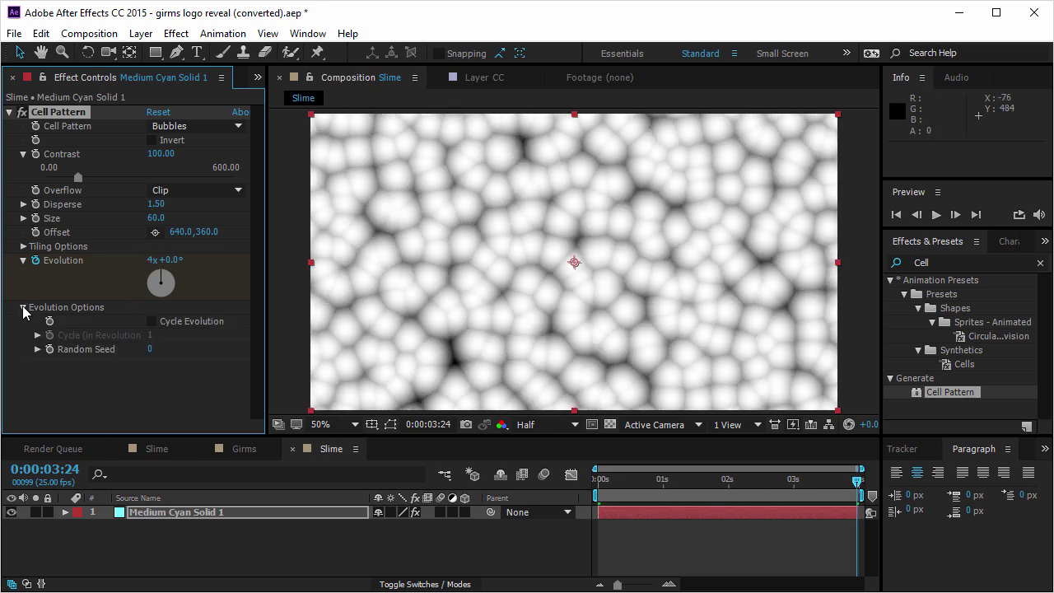
{"action": "left_click", "coordinate": [151, 322]}
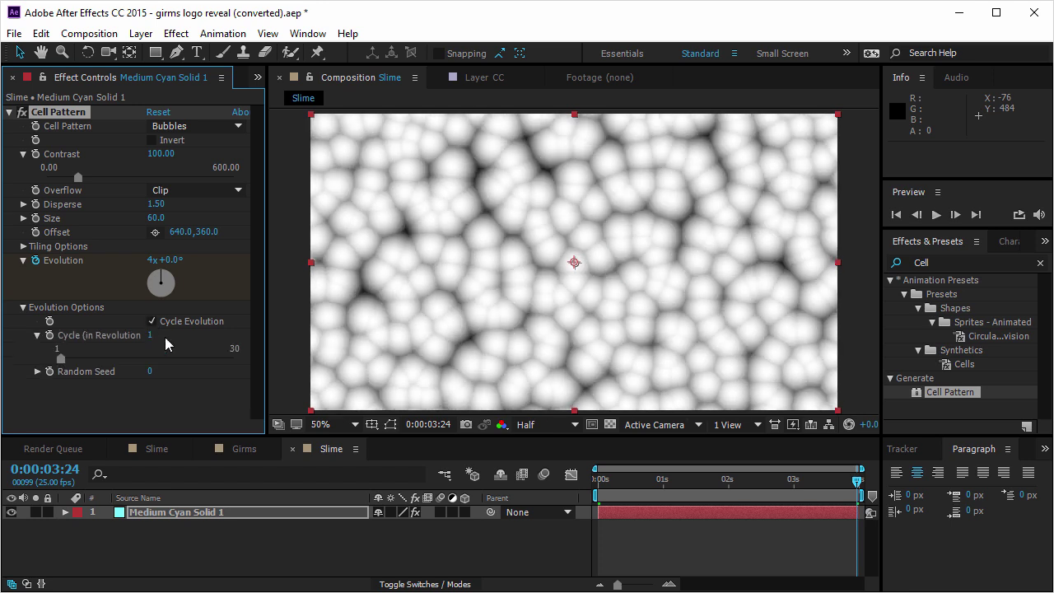
{"action": "left_click", "coordinate": [154, 335]}
{"action": "type", "text": "4"}
{"action": "key", "text": "Return"}
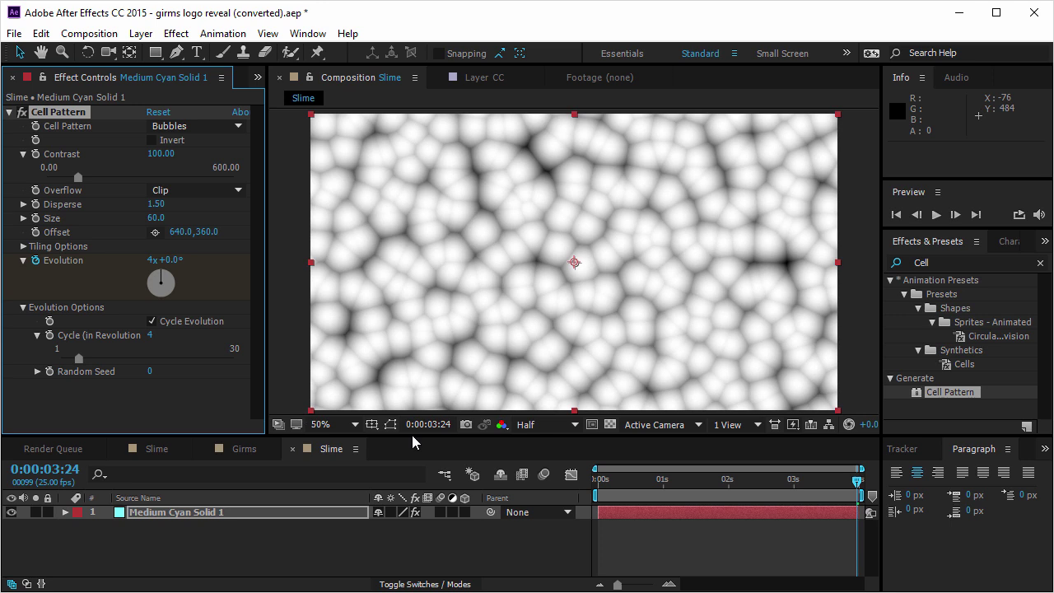
Move the last Evolution keyframe to 4 seconds and preview the looping cells
{"action": "key", "text": "u"}
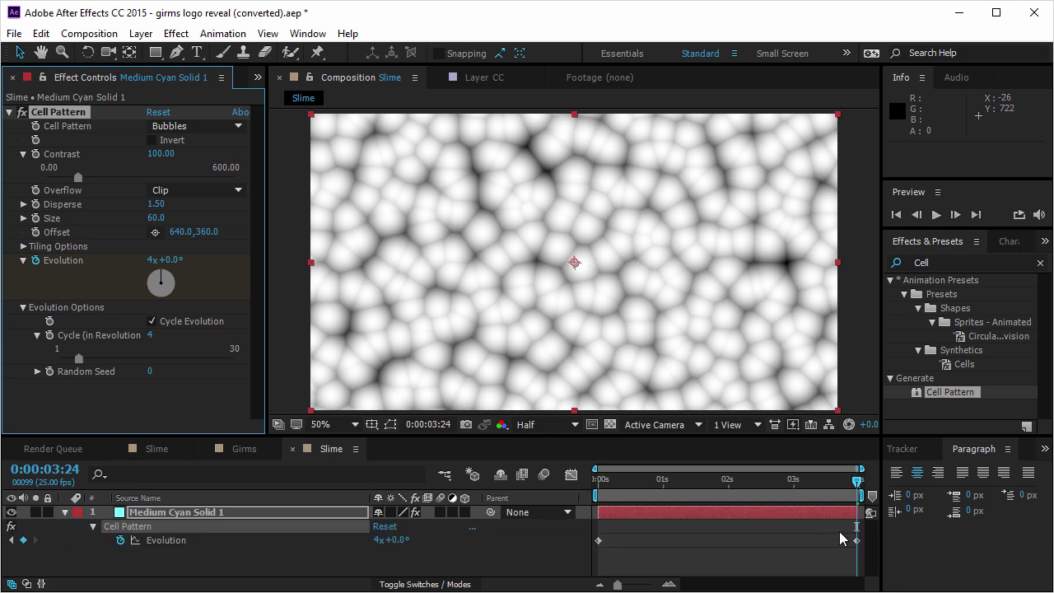
{"action": "left_click", "coordinate": [856, 540]}
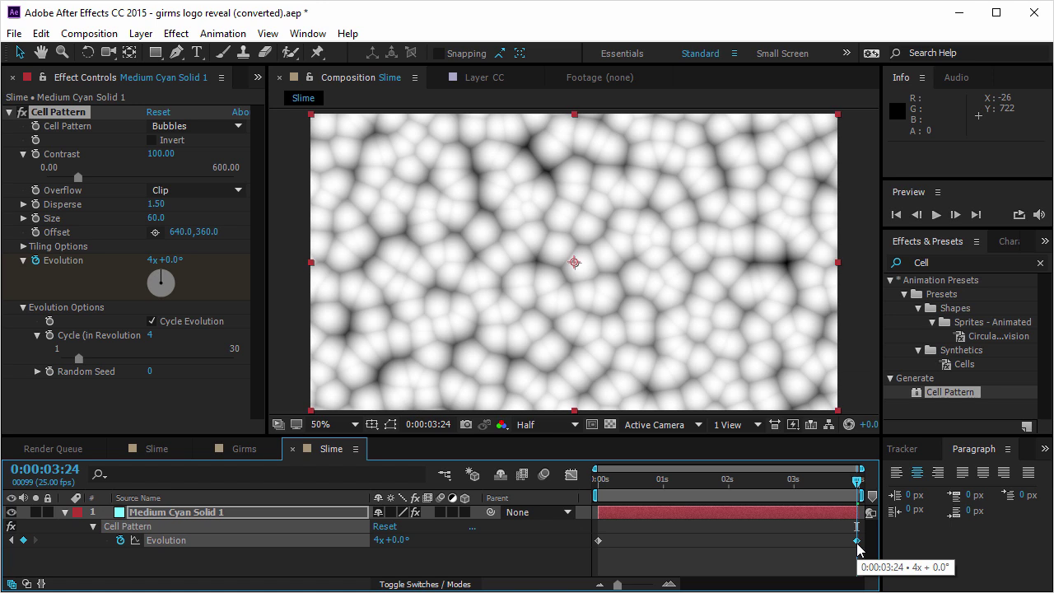
{"action": "left_click_drag", "start_coordinate": [857, 544], "coordinate": [859, 544]}
{"action": "key", "text": "space"}
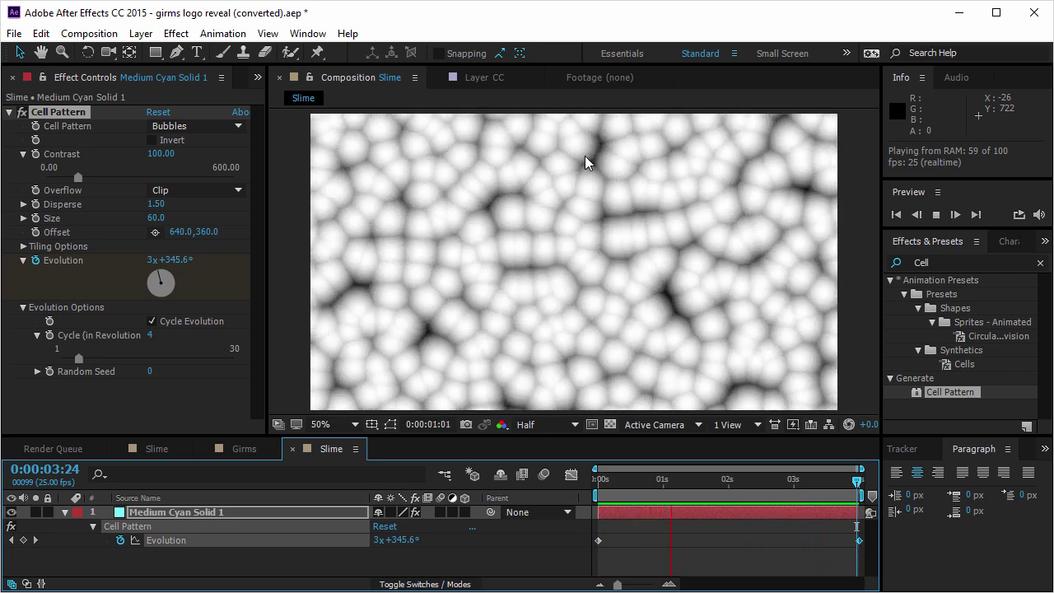
Apply Hue/Saturation with Colorize on, Saturation 43 and Lightness -19, tinting the cells pink
{"action": "left_click", "coordinate": [924, 262]}
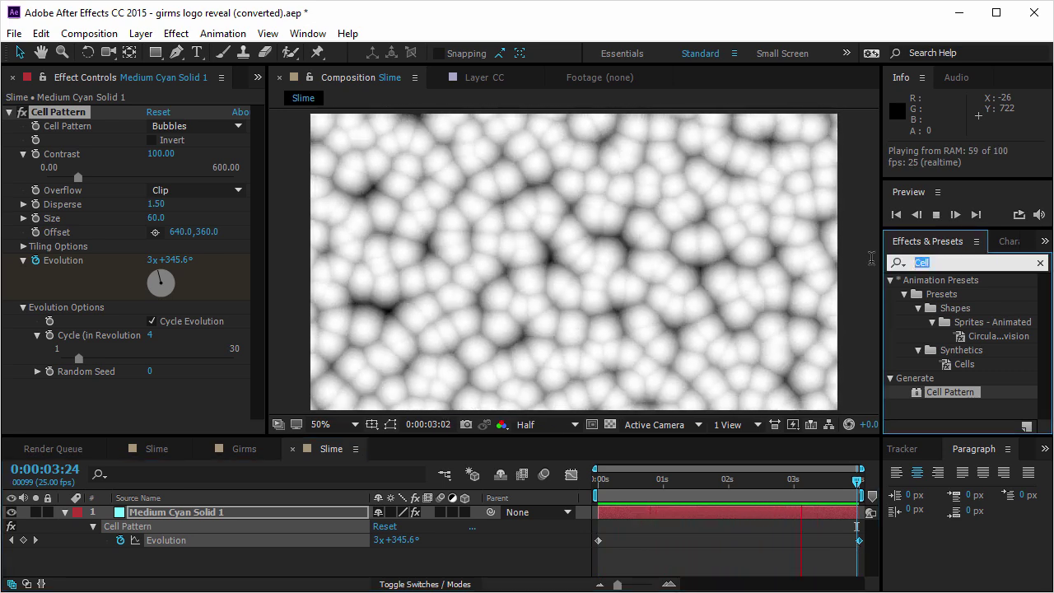
{"action": "type", "text": "hue"}
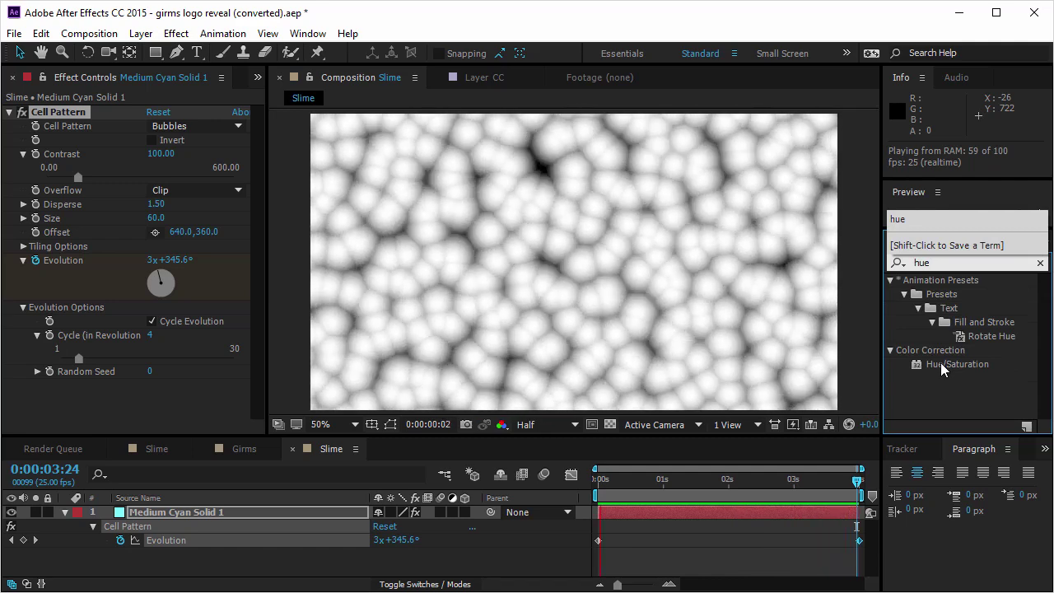
{"action": "left_click_drag", "start_coordinate": [942, 369], "coordinate": [608, 294]}
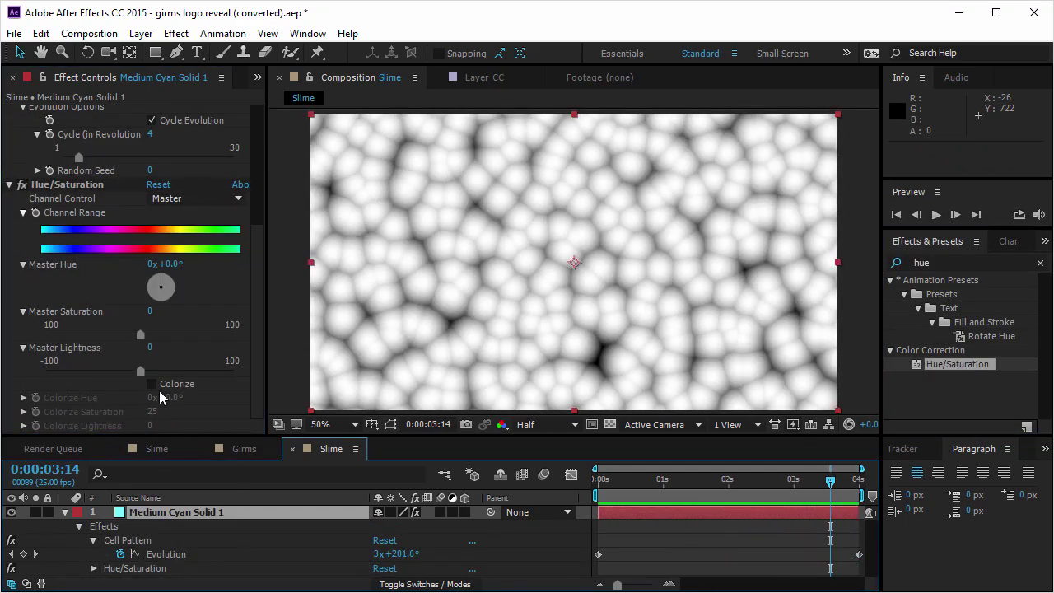
{"action": "left_click", "coordinate": [152, 383]}
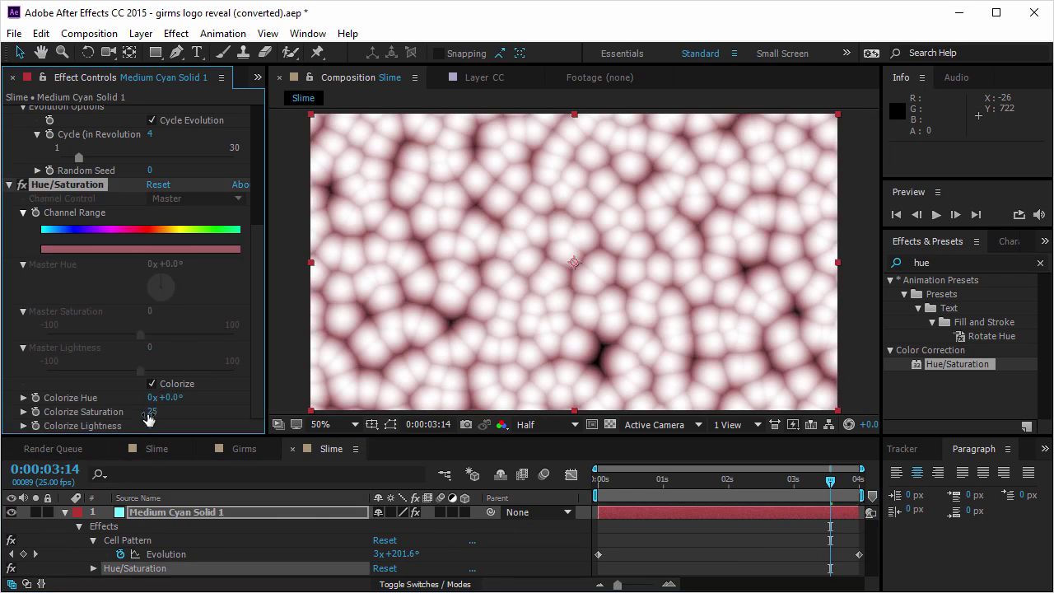
{"action": "left_click_drag", "start_coordinate": [153, 412], "coordinate": [137, 427]}
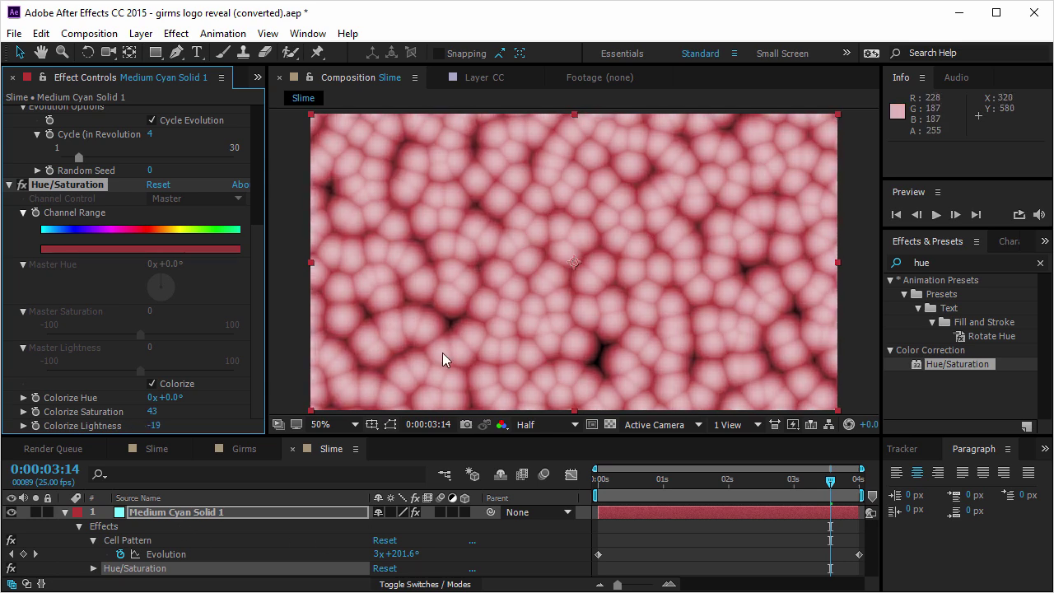
{"action": "key", "text": "space"}
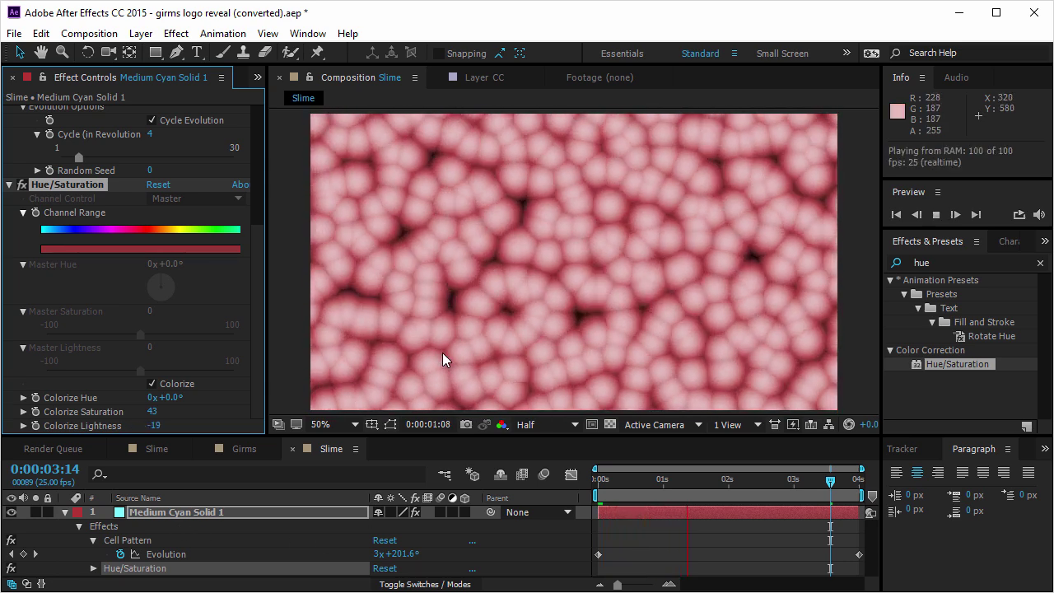
{"action": "key", "text": "space"}
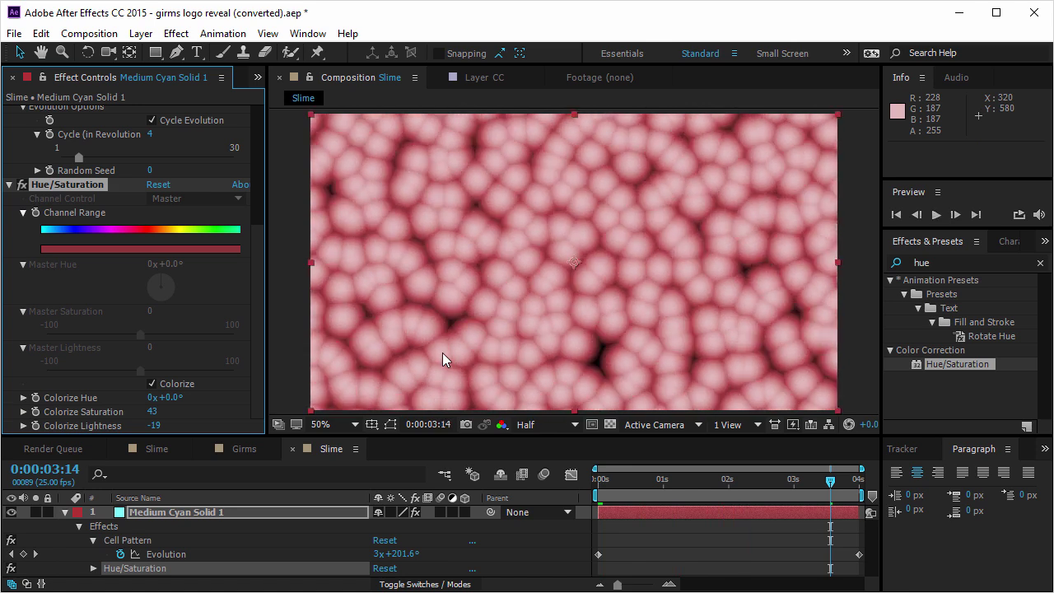
{"action": "left_click", "coordinate": [216, 511]}
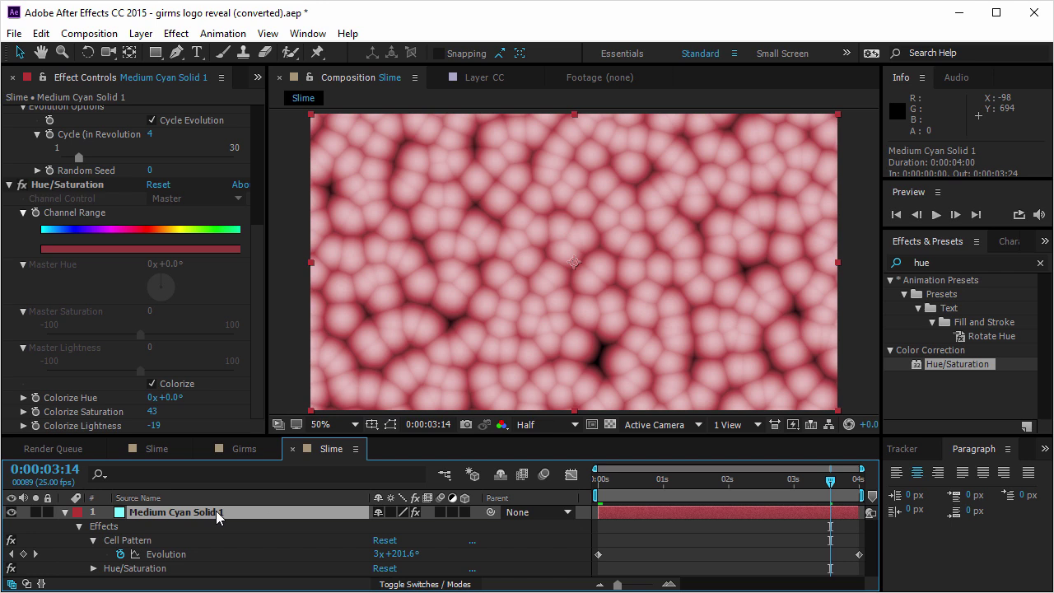
{"action": "key", "text": "F3"}
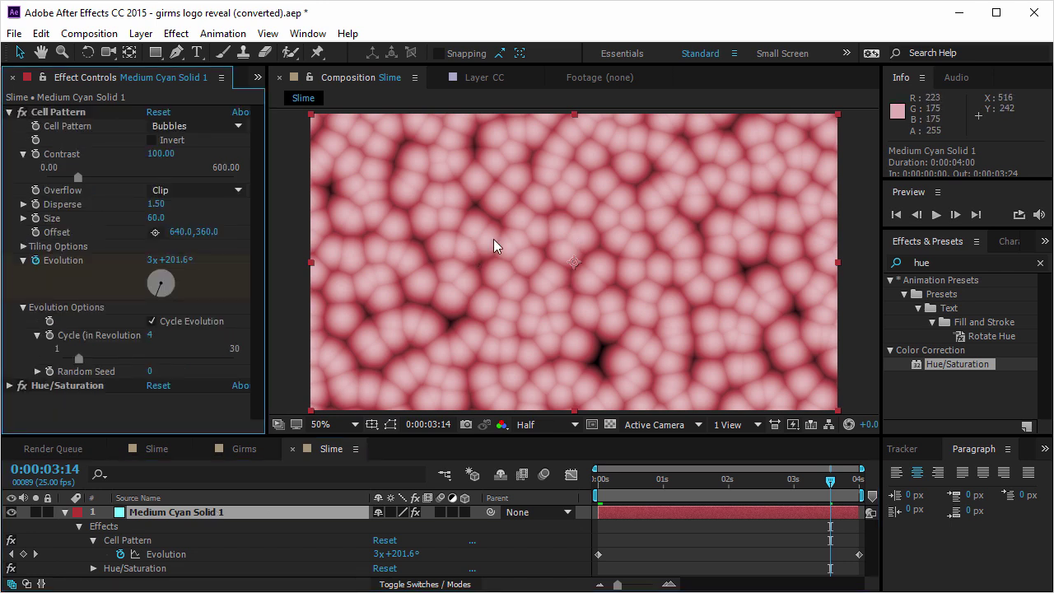
Apply the Turbulent Displace effect to the pink cell layer
{"action": "left_click", "coordinate": [9, 115]}
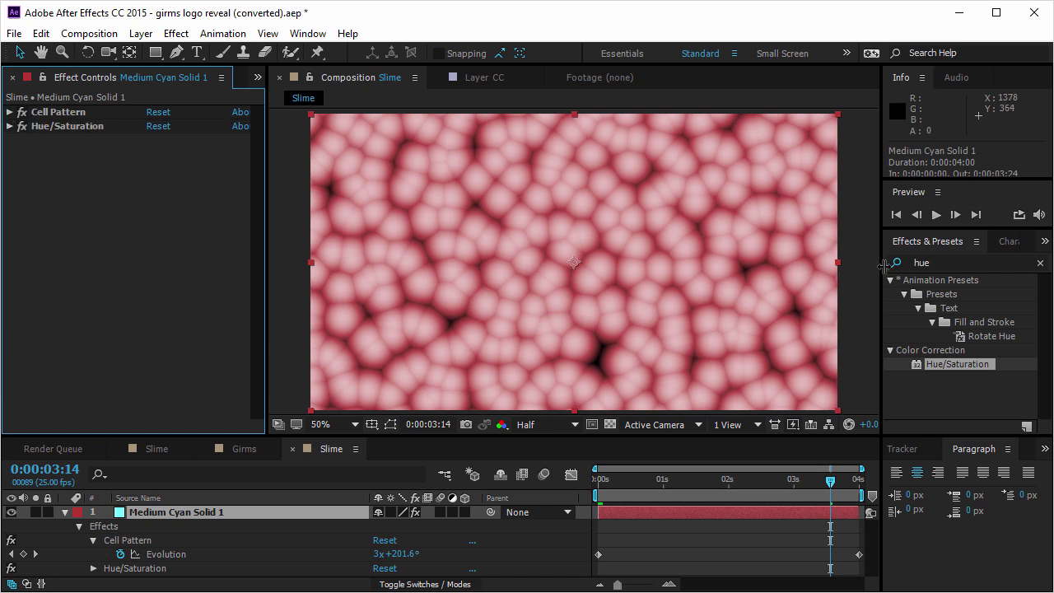
{"action": "left_click", "coordinate": [924, 262]}
{"action": "key", "text": "BackSpace"}
{"action": "key", "text": "BackSpace"}
{"action": "key", "text": "BackSpace"}
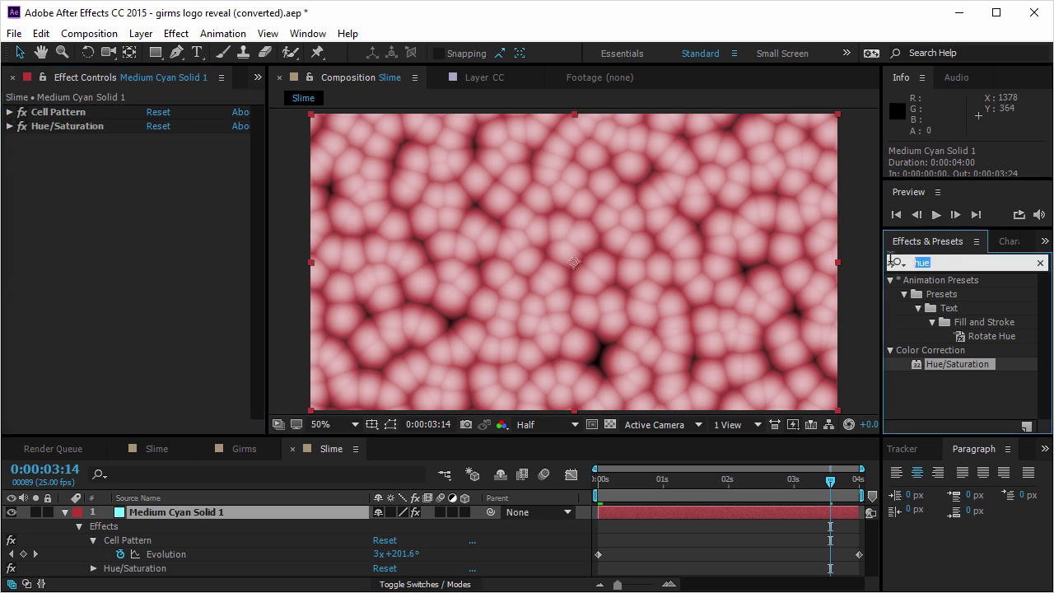
{"action": "type", "text": "tur"}
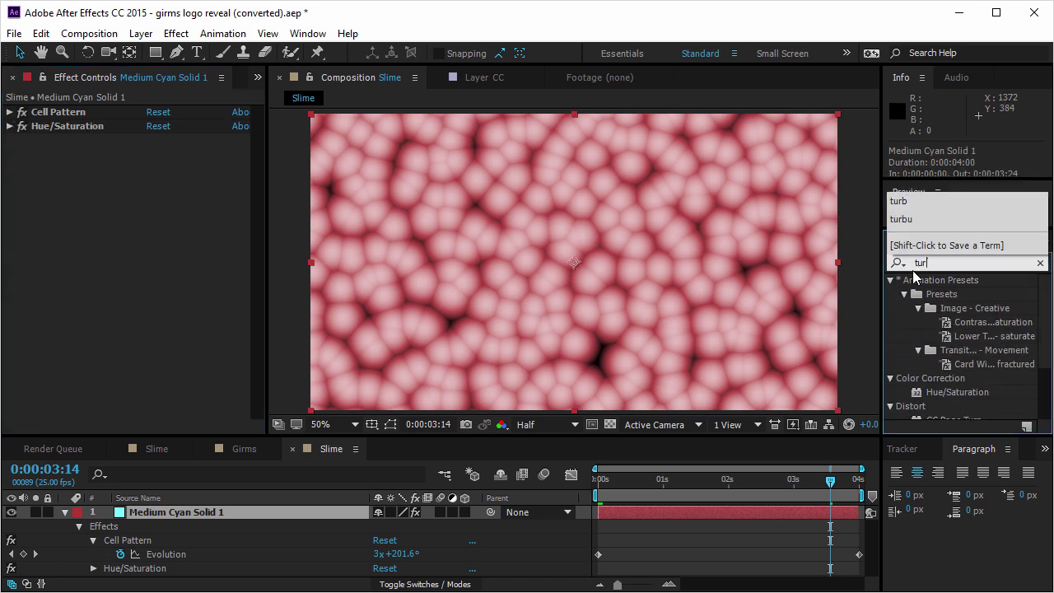
{"action": "type", "text": "b"}
{"action": "left_click_drag", "start_coordinate": [962, 295], "coordinate": [637, 322]}
Make the displacement Size finer and raise Amount to 72, then preview the warp
{"action": "left_click_drag", "start_coordinate": [171, 181], "coordinate": [99, 192]}
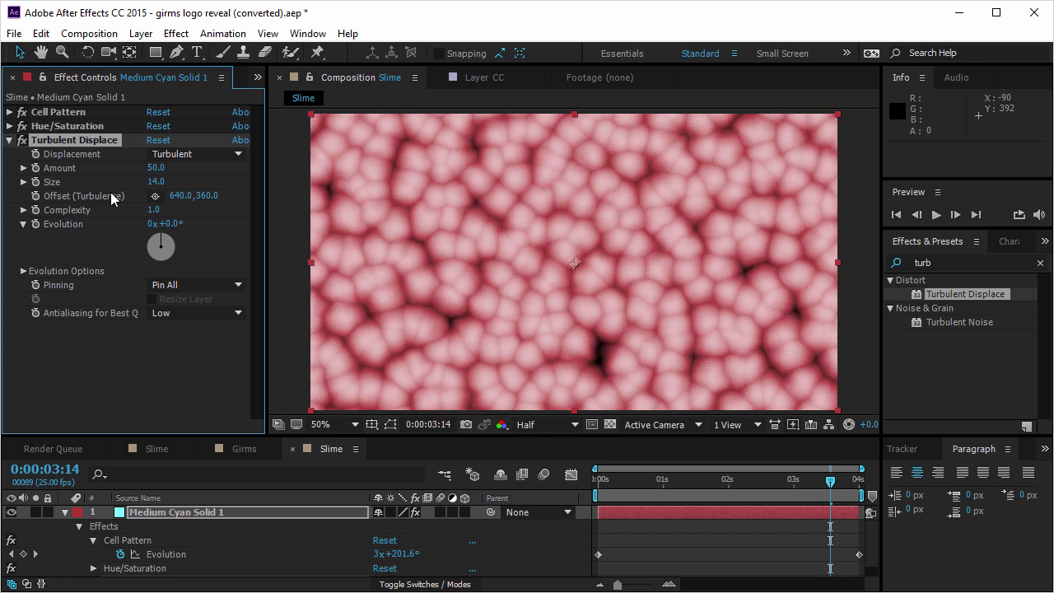
{"action": "left_click", "coordinate": [156, 181]}
{"action": "type", "text": "15"}
{"action": "key", "text": "Return"}
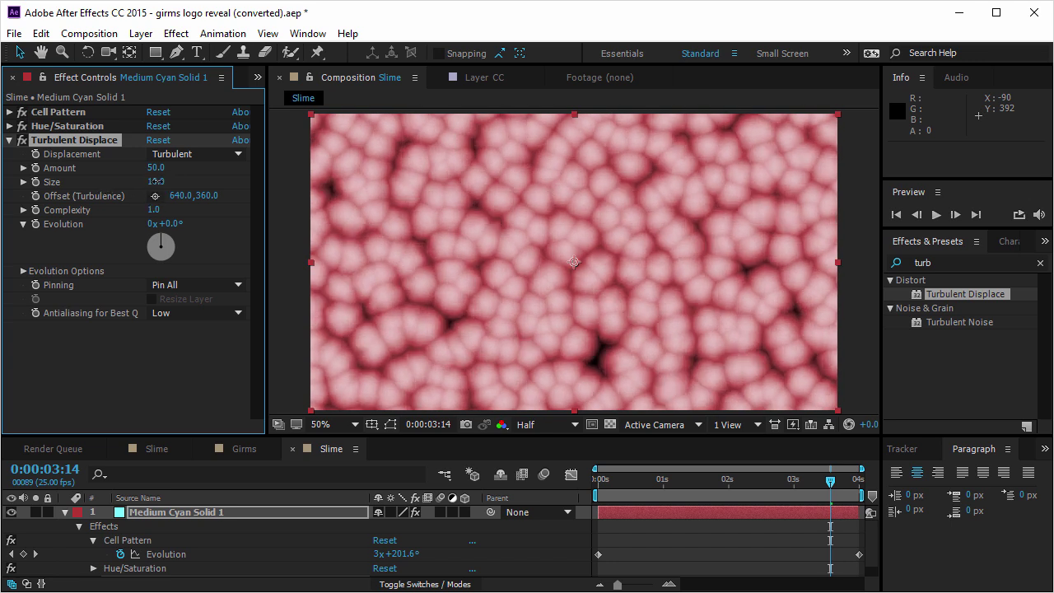
{"action": "left_click_drag", "start_coordinate": [165, 168], "coordinate": [188, 168]}
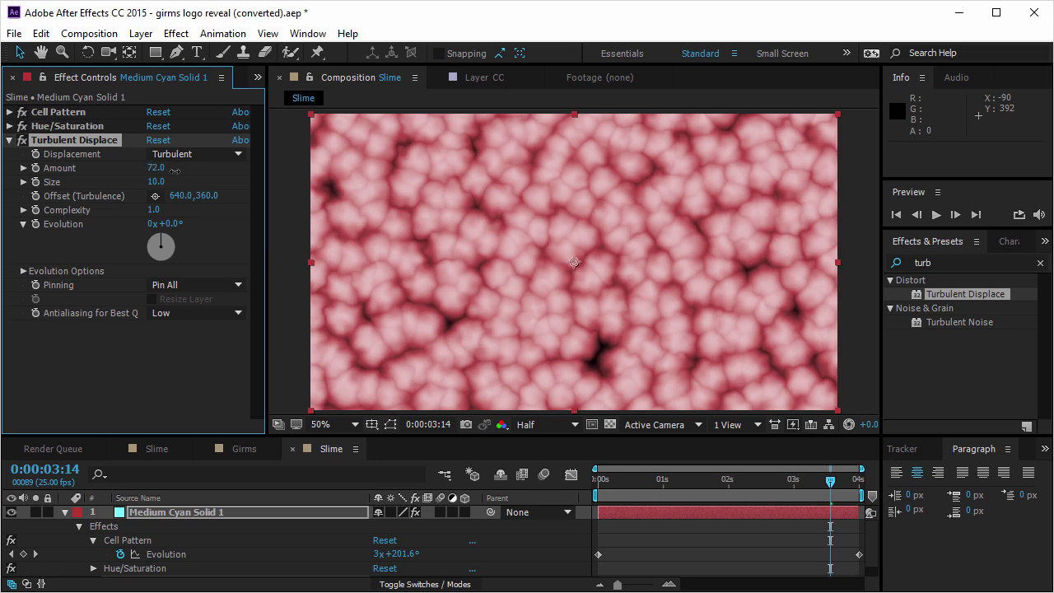
{"action": "key", "text": "space"}
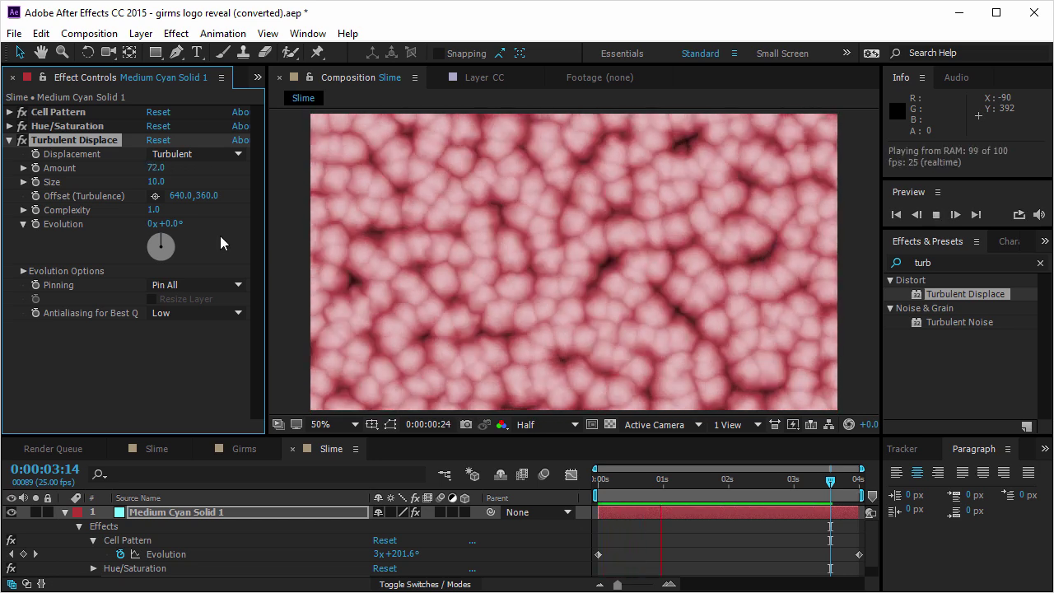
{"action": "key", "text": "space"}
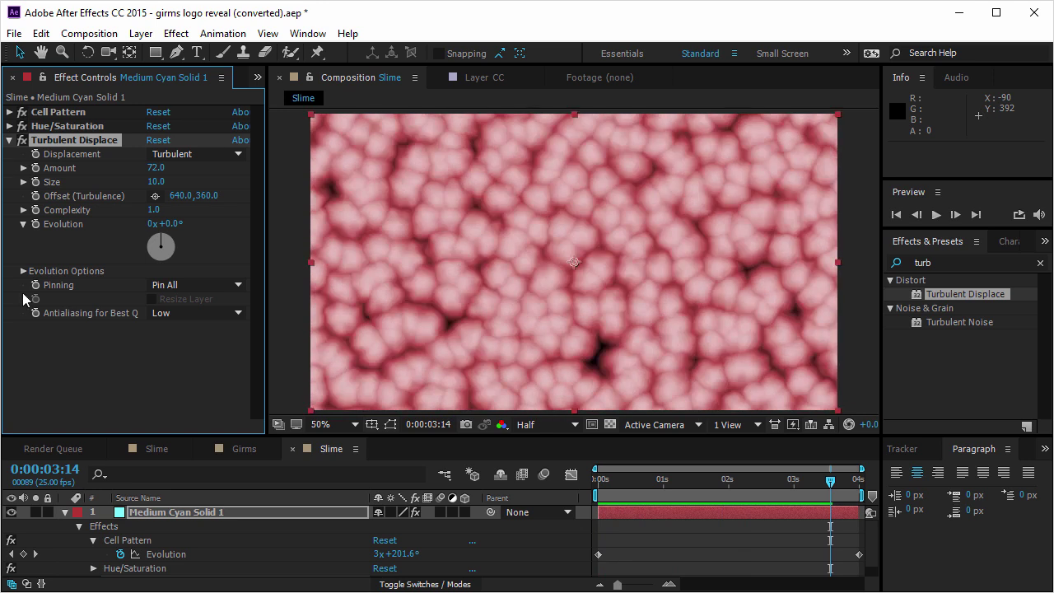
Rename the cell layer to Girm and duplicate it
{"action": "left_click", "coordinate": [165, 512]}
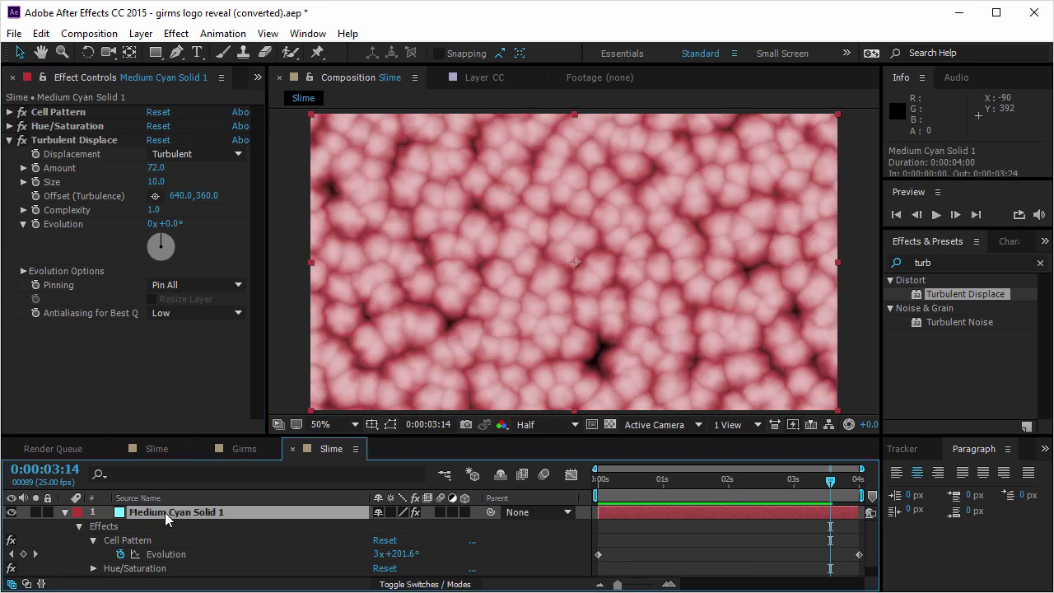
{"action": "key", "text": "Return"}
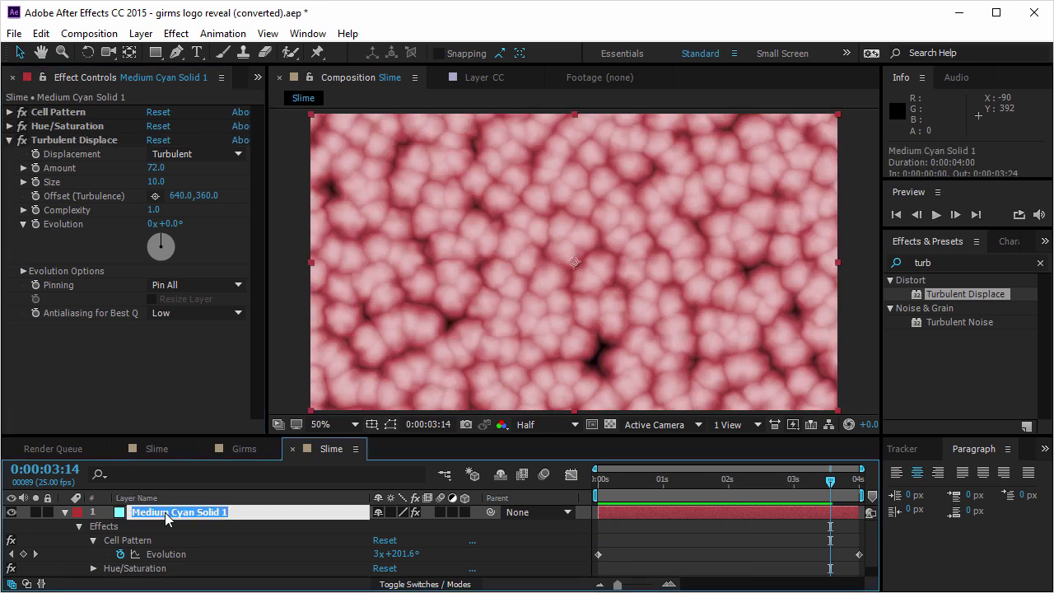
{"action": "type", "text": "Girm"}
{"action": "key", "text": "Return"}
{"action": "key", "text": "ctrl+d"}
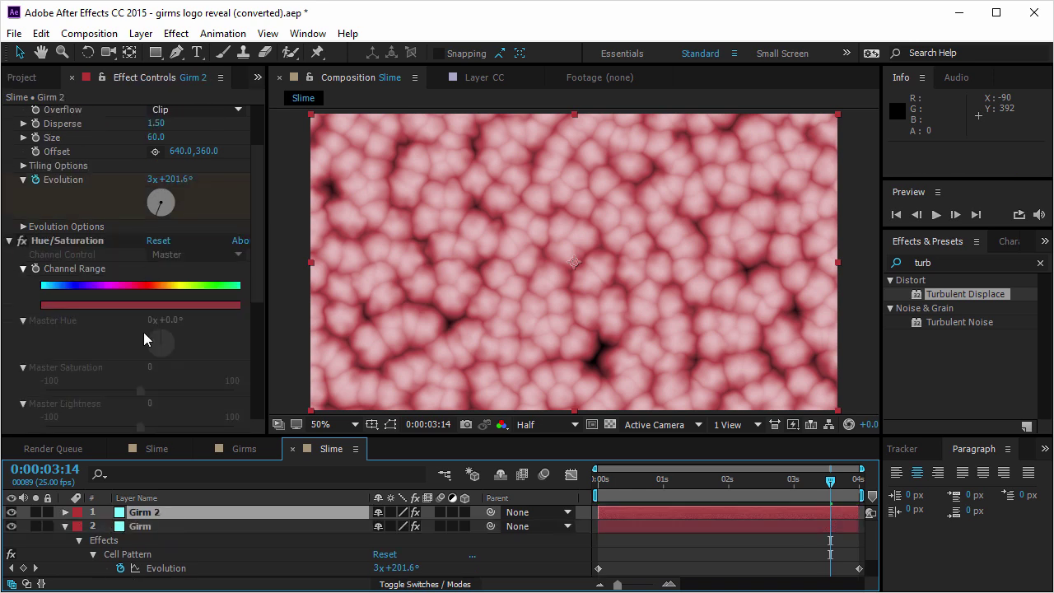
Give Girm 2 a Cell Pattern Size of 30 and the Multiply blending mode
{"action": "scroll", "coordinate": [114, 281], "scroll_direction": "up", "scroll_amount": 3}
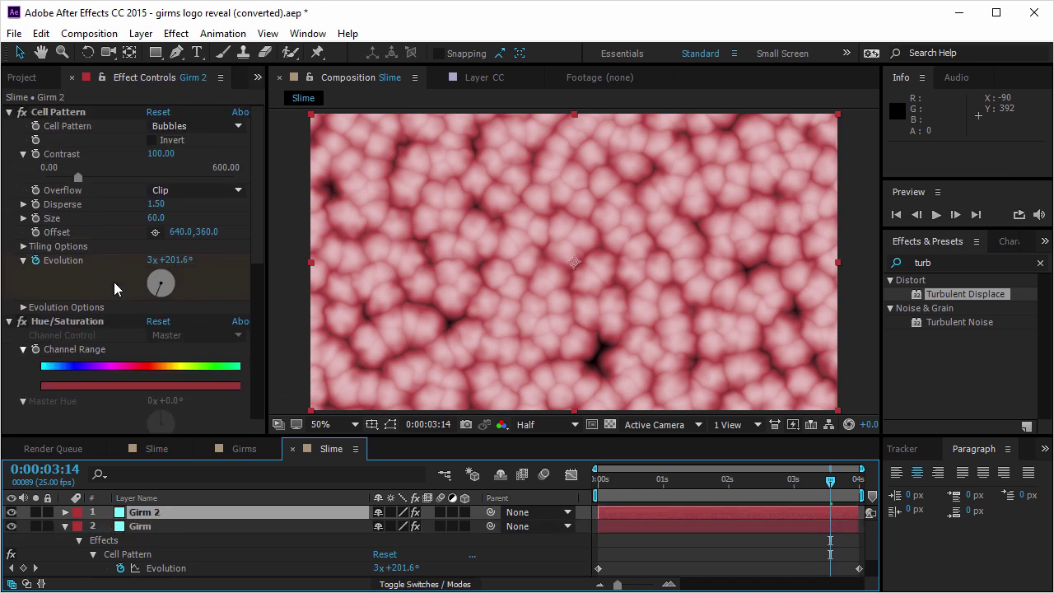
{"action": "left_click", "coordinate": [154, 219]}
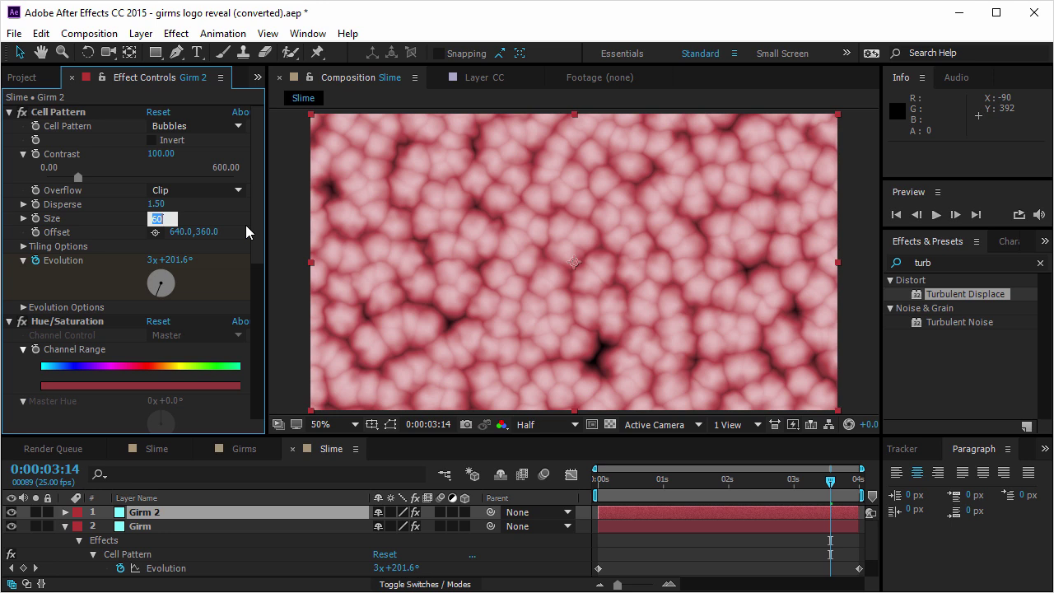
{"action": "type", "text": "30"}
{"action": "key", "text": "Return"}
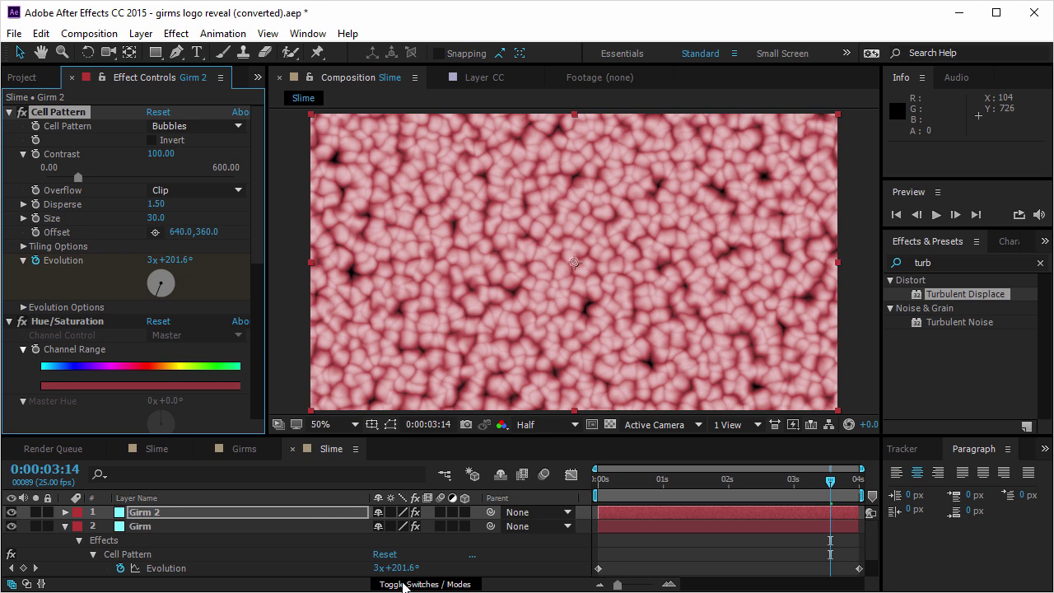
{"action": "left_click", "coordinate": [403, 584]}
{"action": "left_click", "coordinate": [412, 512]}
{"action": "left_click", "coordinate": [447, 116]}
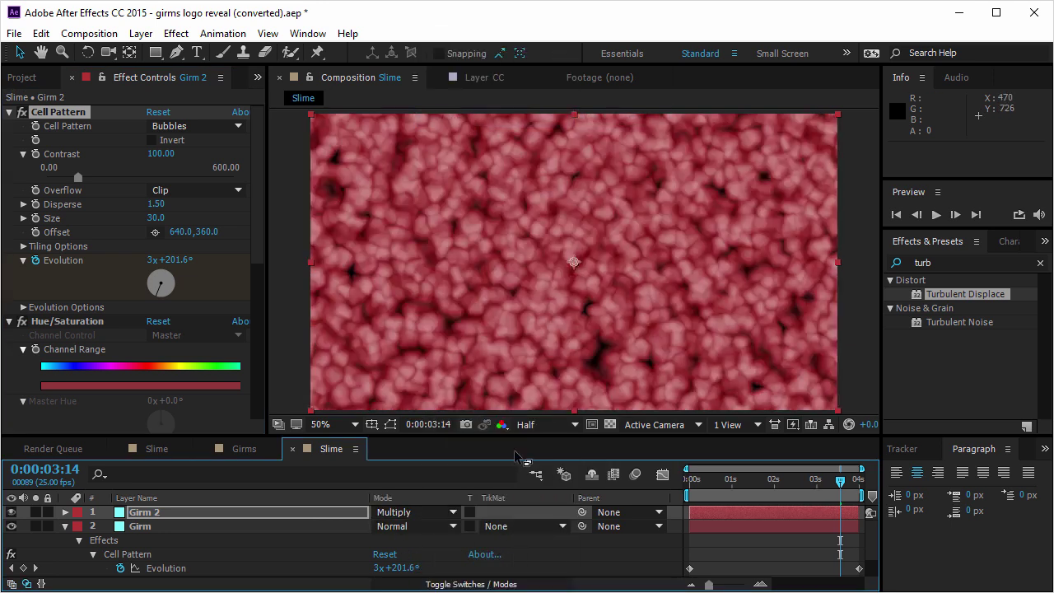
Set Girm 2's opacity to 50% and preview the layered cell animation
{"action": "left_click", "coordinate": [252, 515]}
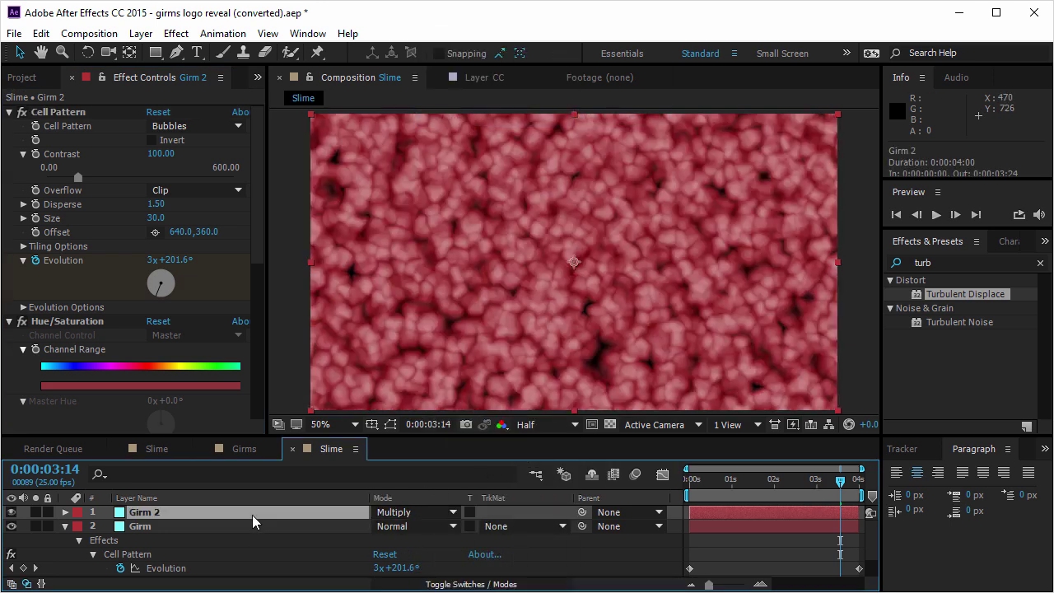
{"action": "key", "text": "t"}
{"action": "left_click", "coordinate": [386, 526]}
{"action": "type", "text": "50"}
{"action": "key", "text": "Return"}
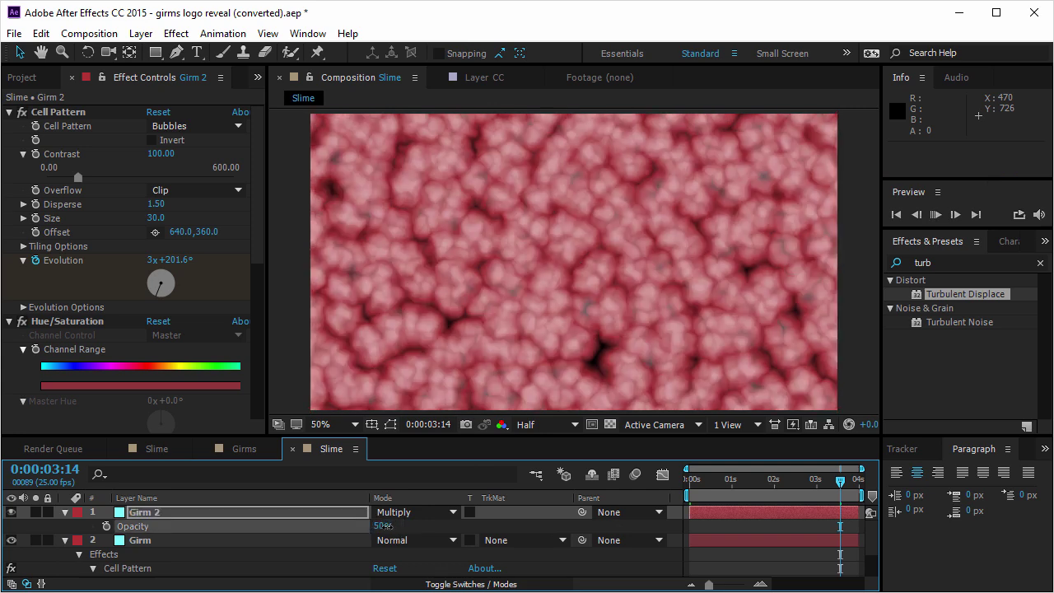
{"action": "key", "text": "space"}
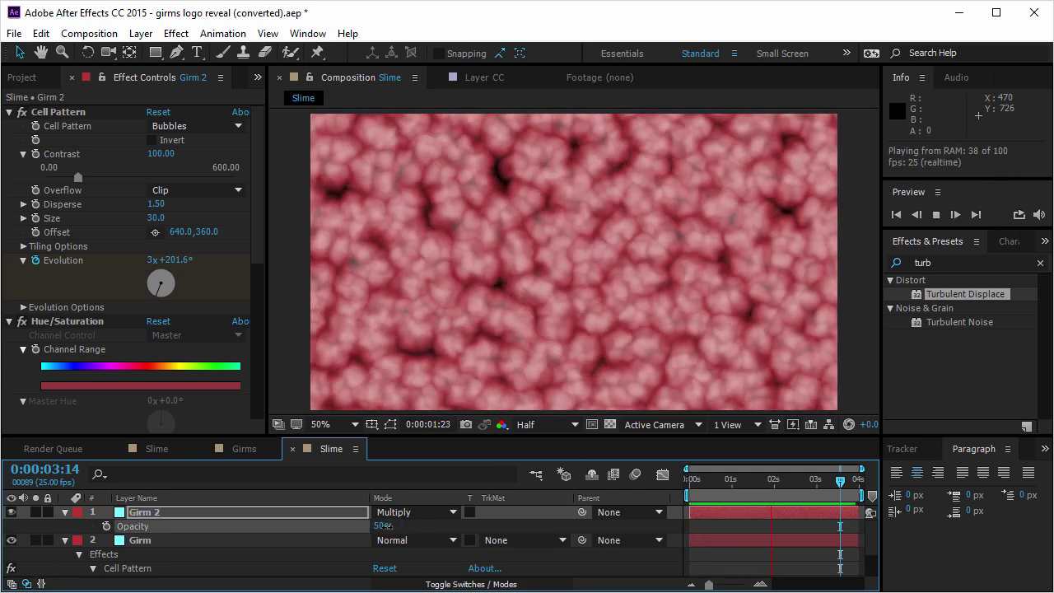
{"action": "left_click", "coordinate": [706, 480]}
{"action": "left_click_drag", "start_coordinate": [707, 480], "coordinate": [789, 480]}
{"action": "left_click", "coordinate": [165, 516]}
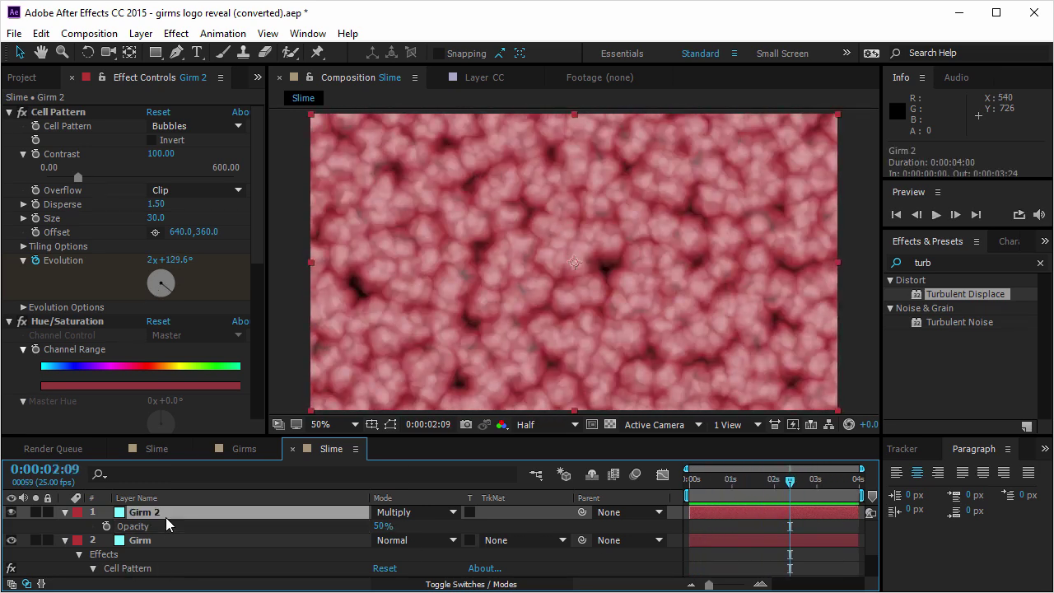
Duplicate Girm 2 into Girm 3 and set its opacity to 30%
{"action": "key", "text": "ctrl+d"}
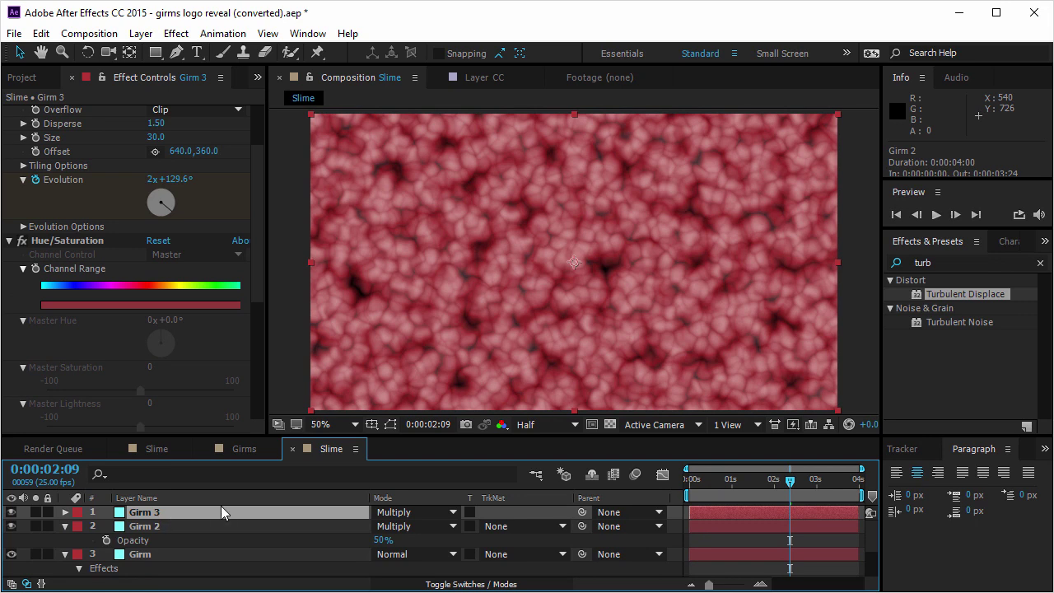
{"action": "key", "text": "t"}
{"action": "left_click", "coordinate": [382, 526]}
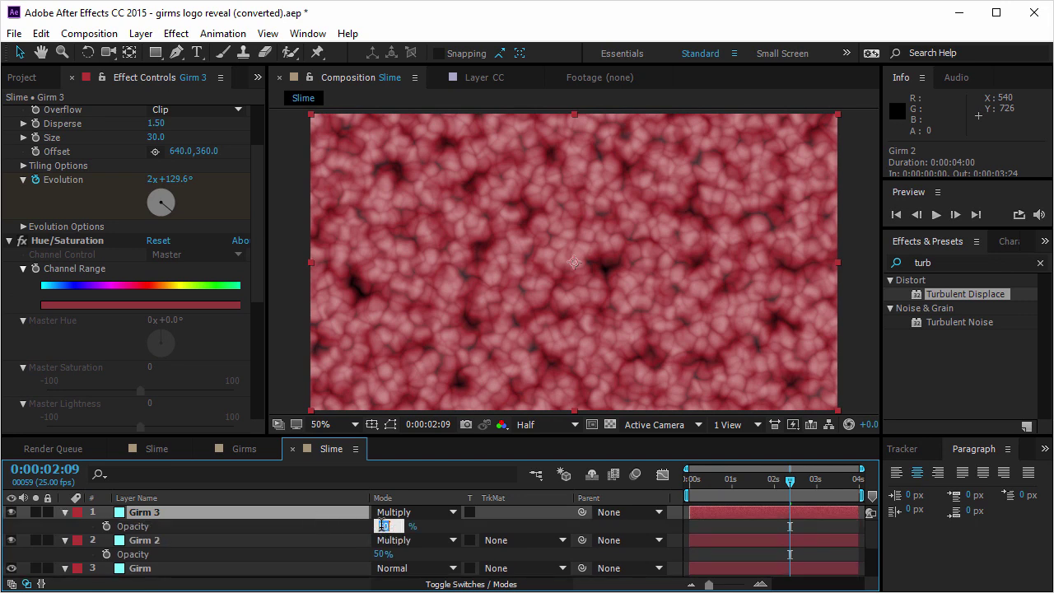
{"action": "type", "text": "30"}
{"action": "key", "text": "Return"}
Set Girm 3's Cell Pattern Size to 15 and preview the three-layer animation
{"action": "scroll", "coordinate": [126, 161], "scroll_direction": "up", "scroll_amount": 1}
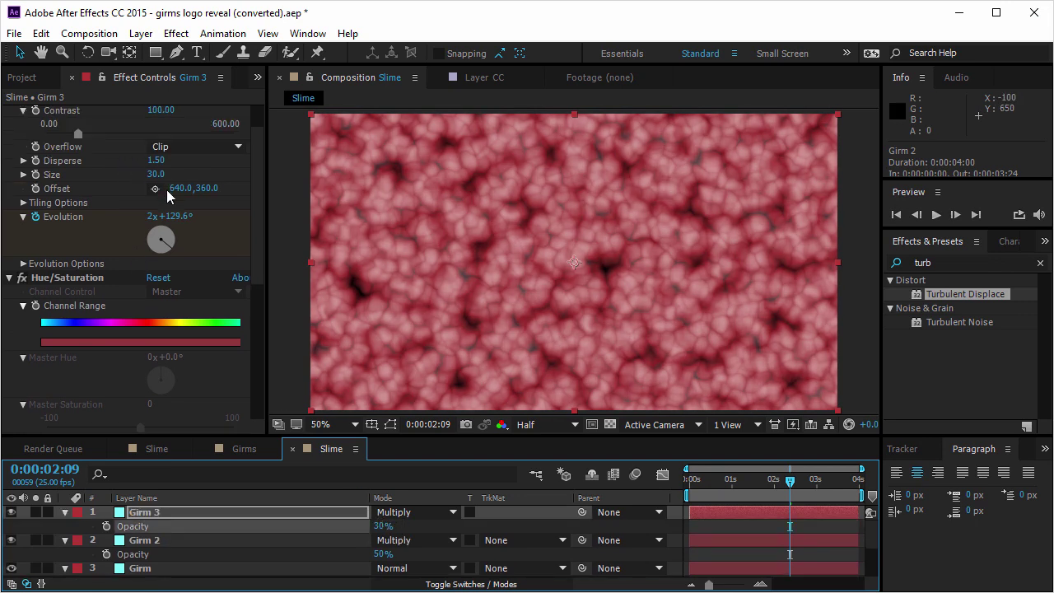
{"action": "left_click", "coordinate": [158, 174]}
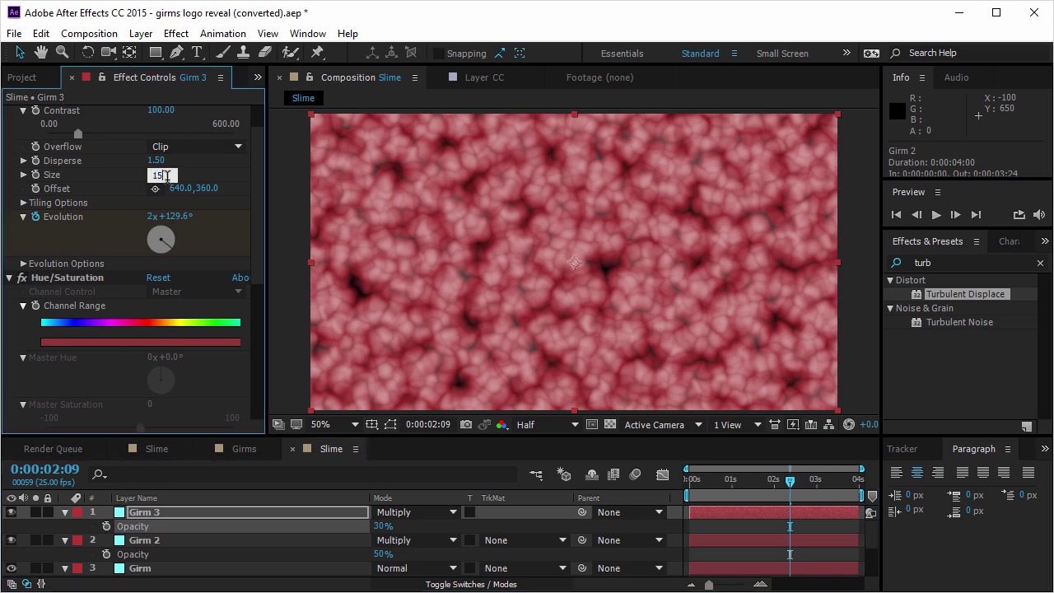
{"action": "key", "text": "Return"}
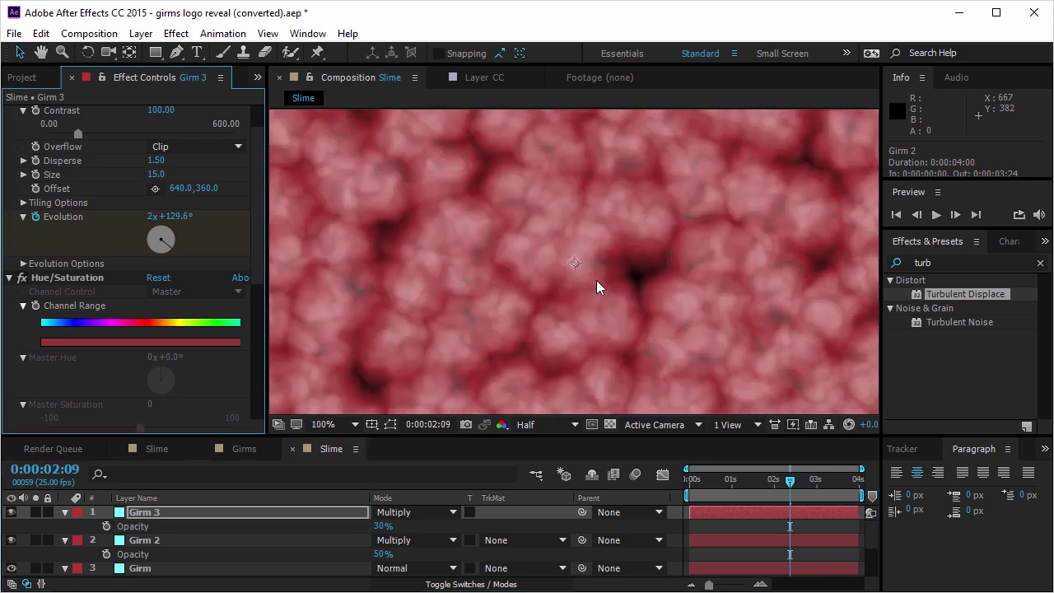
{"action": "key", "text": "space"}
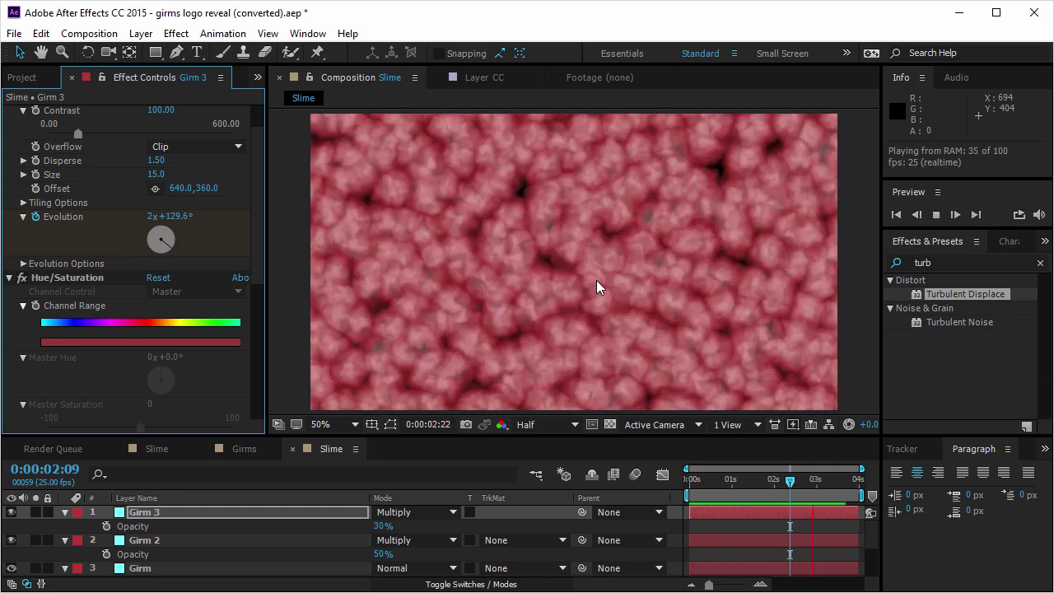
{"action": "key", "text": "space"}
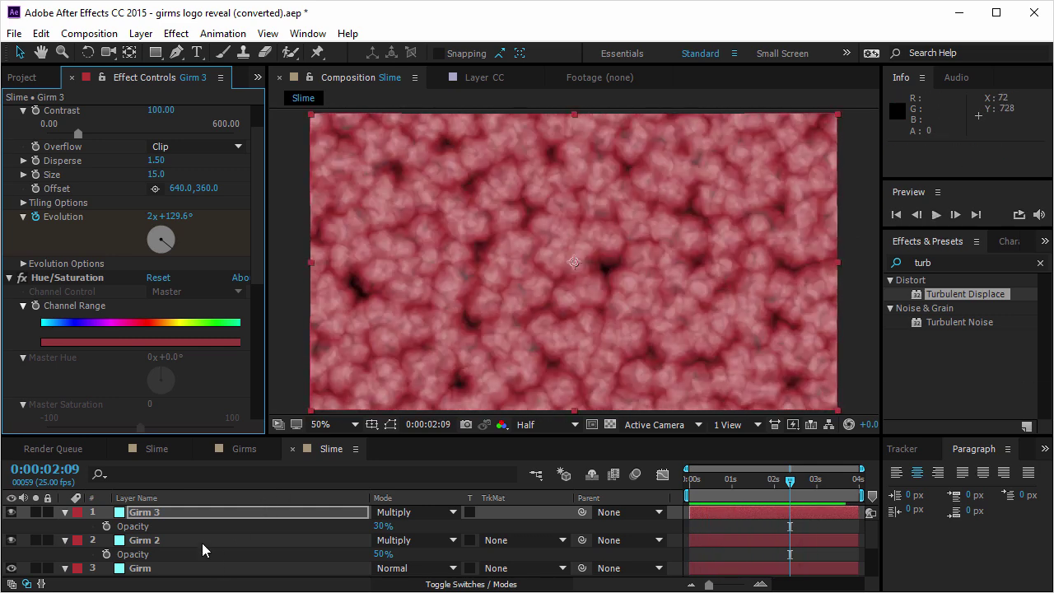
Select Girm, Girm 2 and Girm 3 and pre-compose them as 'Slime Animation'
{"action": "key", "text": "u"}
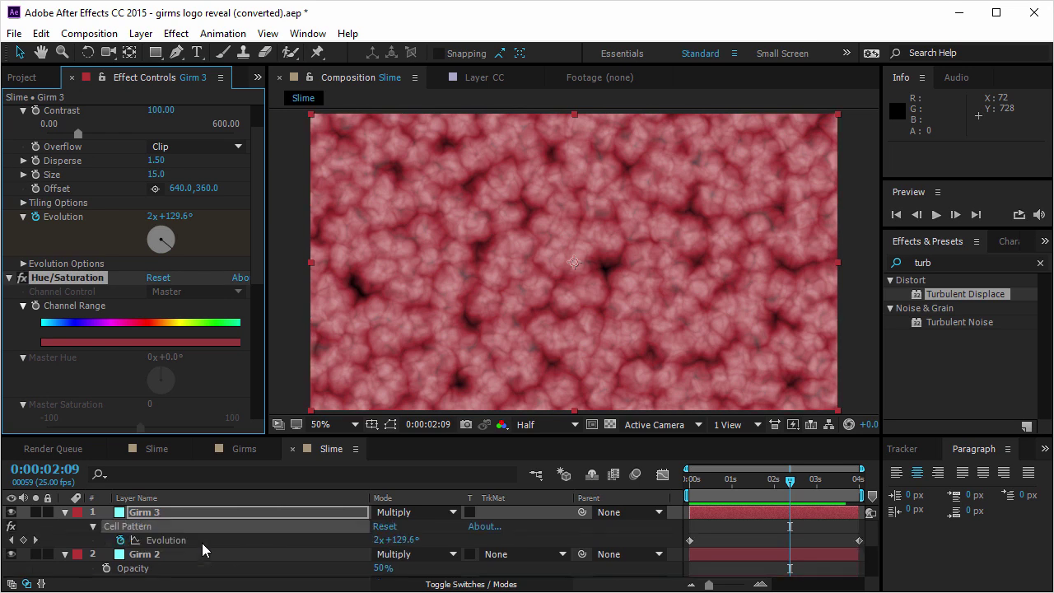
{"action": "key", "text": "u"}
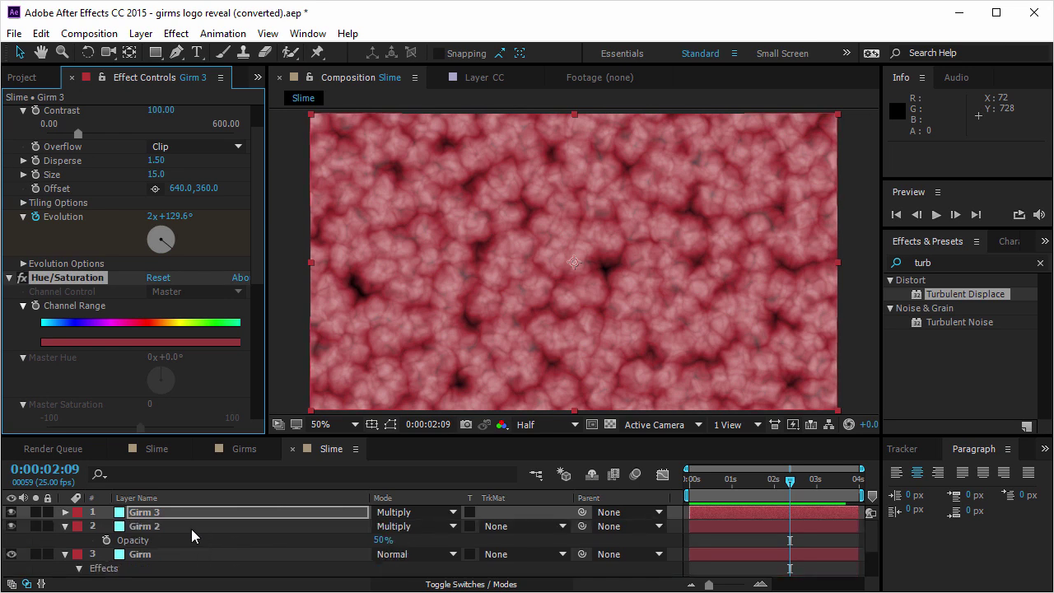
{"action": "left_click", "coordinate": [191, 529], "text": "shift"}
{"action": "key", "text": "ctrl+a"}
{"action": "key", "text": "u"}
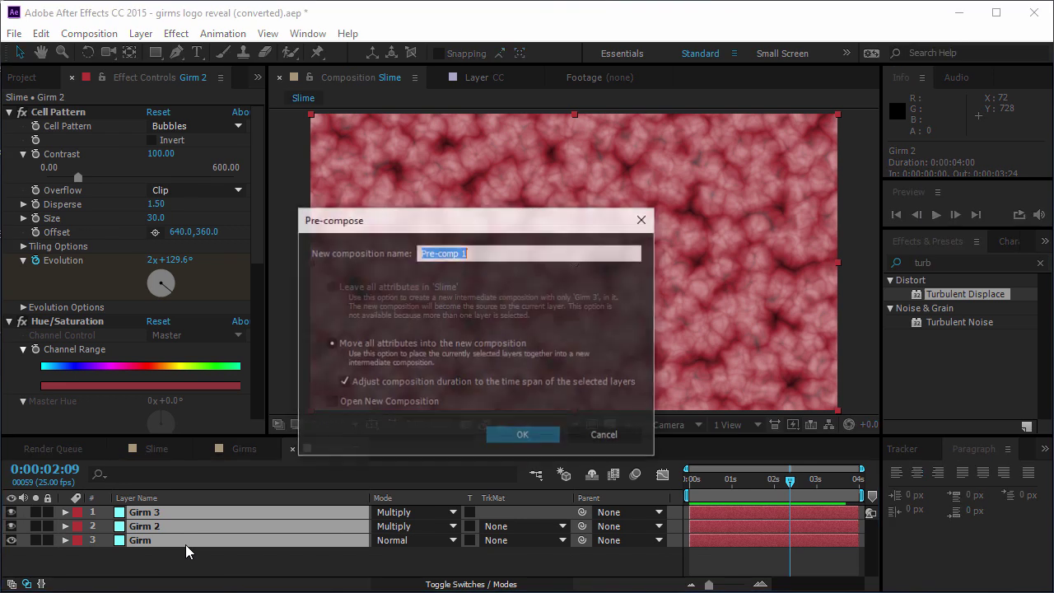
{"action": "type", "text": "S"}
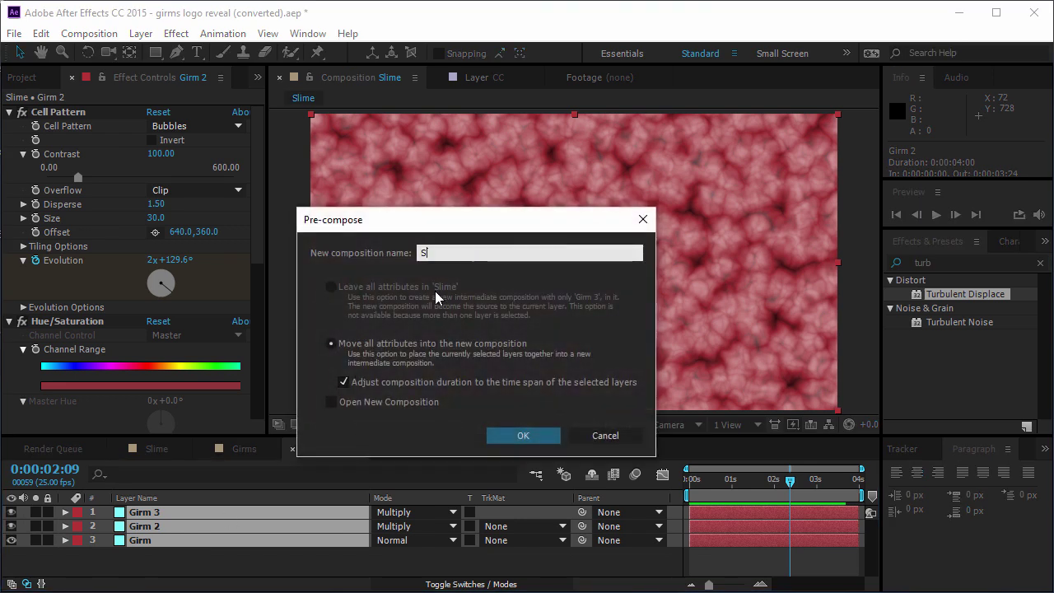
{"action": "type", "text": "lime Animation"}
{"action": "key", "text": "Return"}
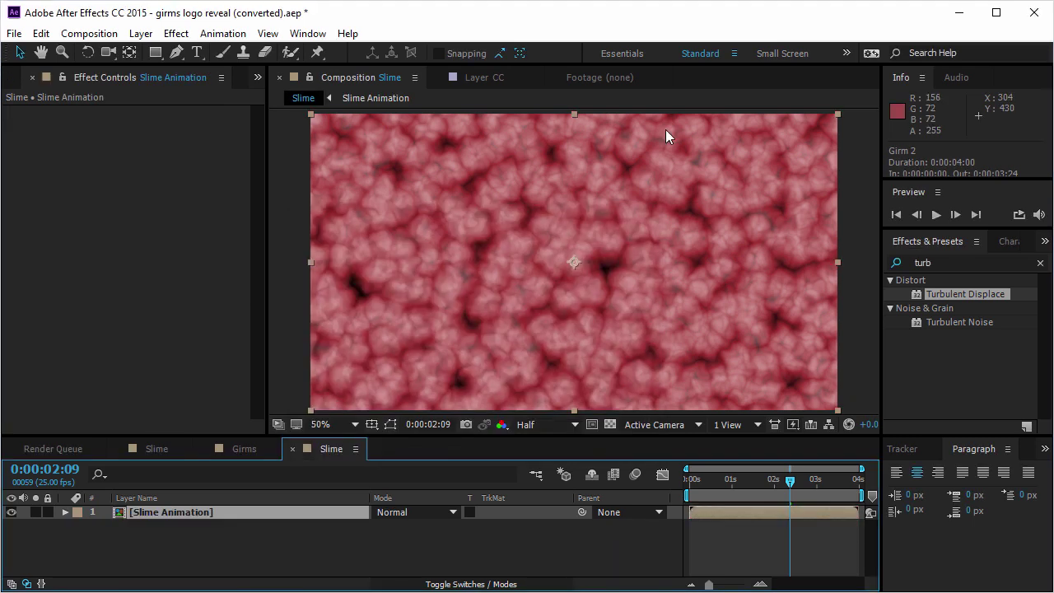
Create a two-line text layer reading 'VDO' and 'DNA' on the canvas
{"action": "left_click", "coordinate": [197, 52]}
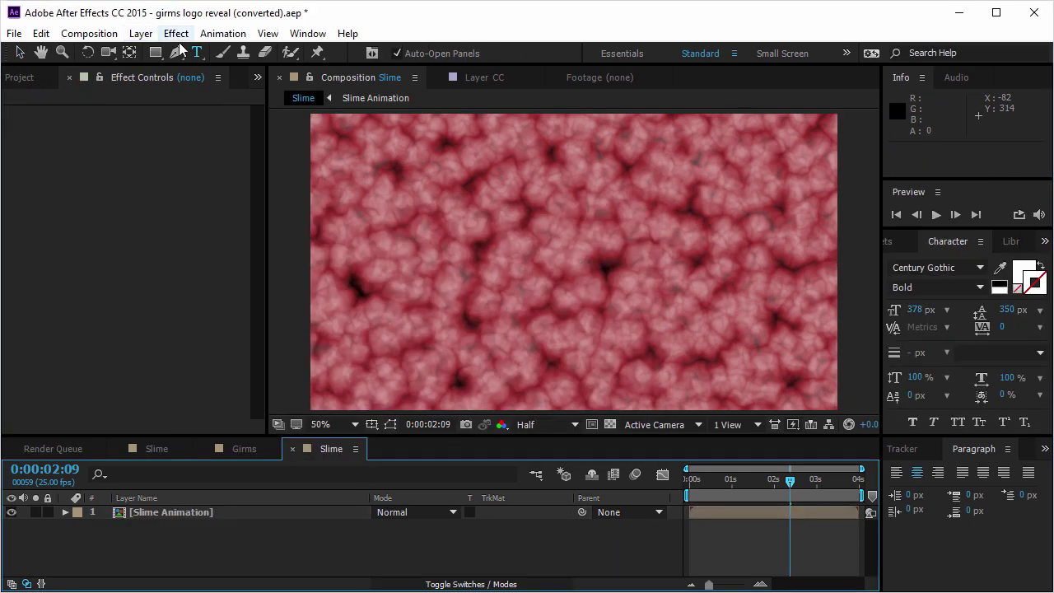
{"action": "left_click", "coordinate": [501, 234]}
{"action": "type", "text": "VDO"}
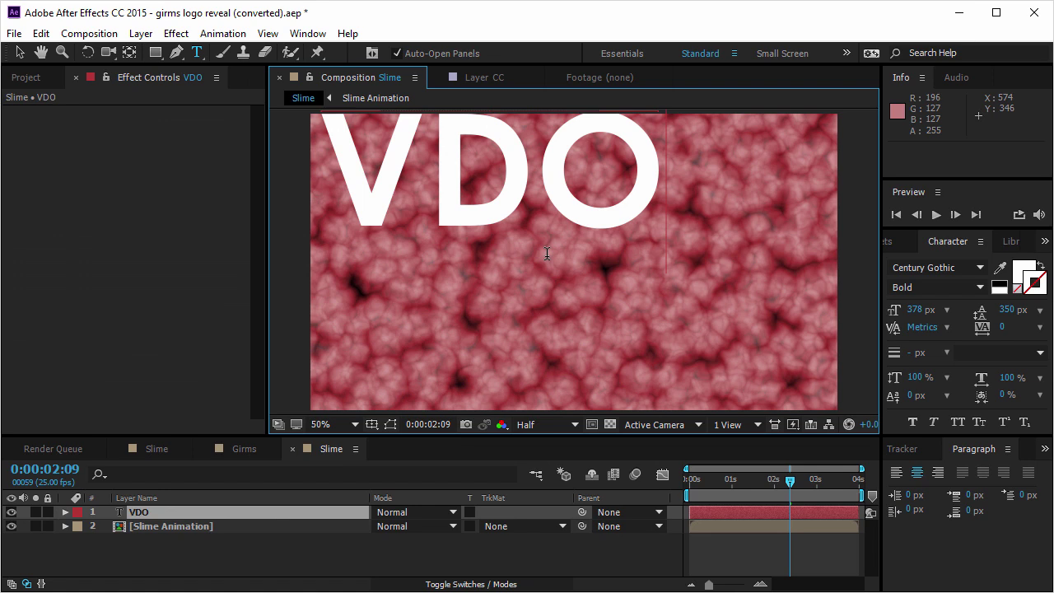
{"action": "key", "text": "Return"}
{"action": "type", "text": "DNA"}
Scale the VDO DNA text to 80% and nudge it right and down toward center
{"action": "left_click_drag", "start_coordinate": [546, 247], "coordinate": [649, 207]}
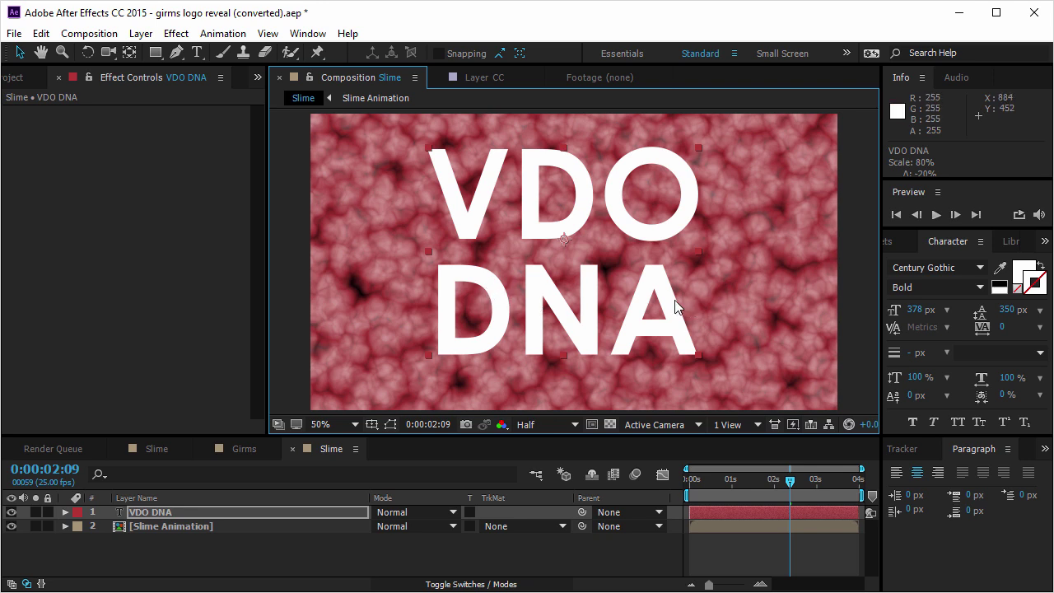
{"action": "left_click_drag", "start_coordinate": [650, 247], "coordinate": [654, 256]}
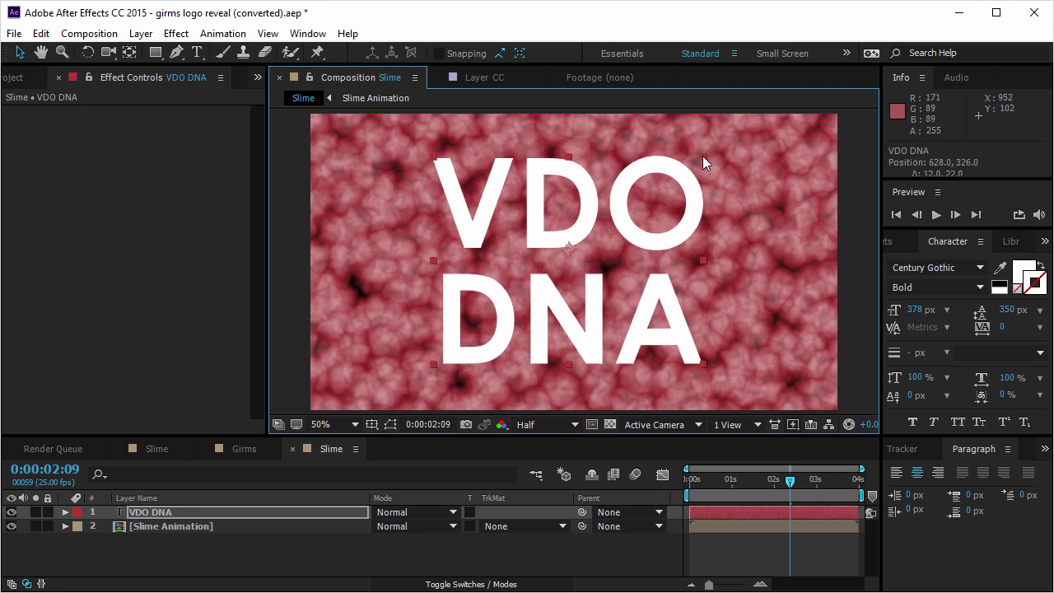
{"action": "left_click_drag", "start_coordinate": [659, 216], "coordinate": [664, 221]}
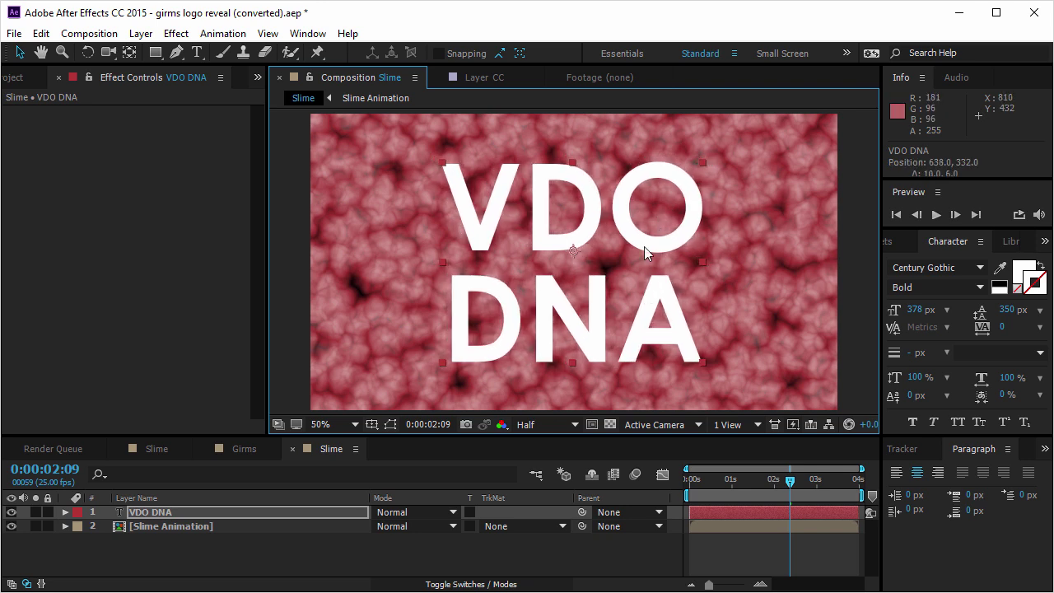
{"action": "left_click", "coordinate": [256, 509]}
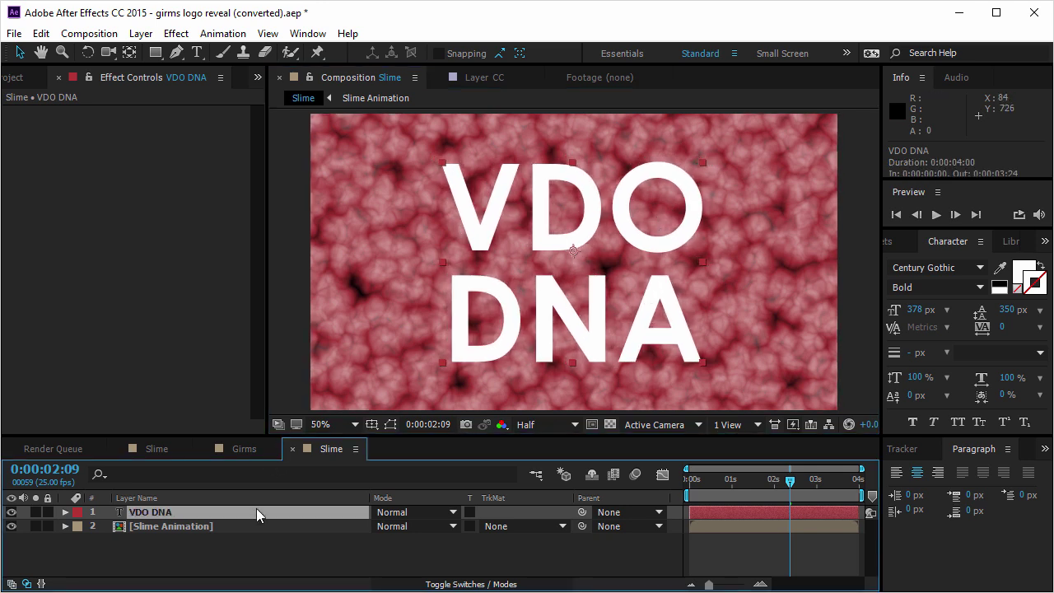
Apply Fast Blur to the VDO DNA text with Blurriness 10 and preview it
{"action": "left_click", "coordinate": [891, 244]}
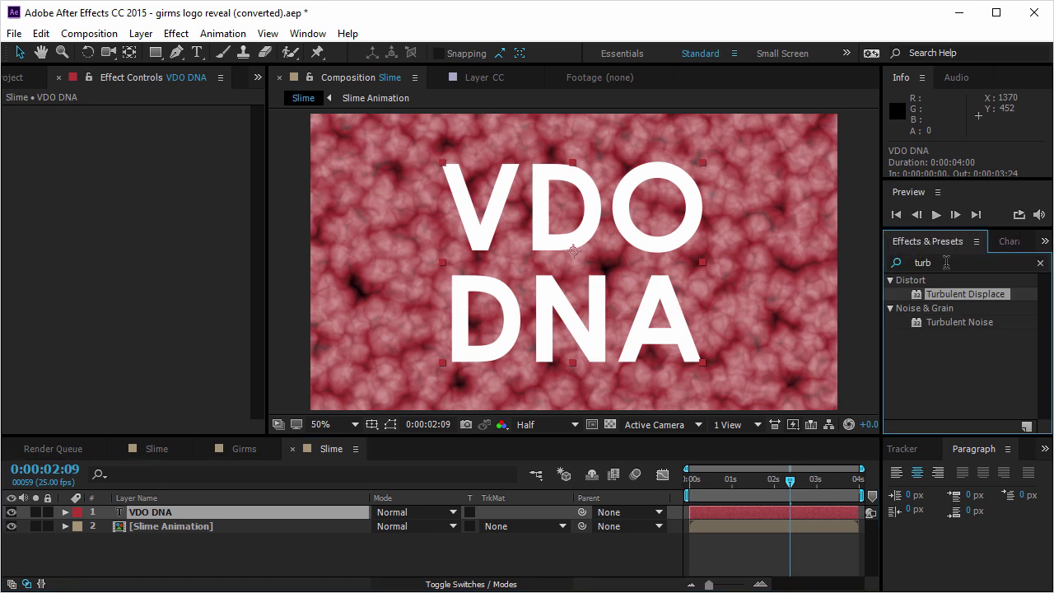
{"action": "left_click", "coordinate": [881, 261]}
{"action": "type", "text": "fas"}
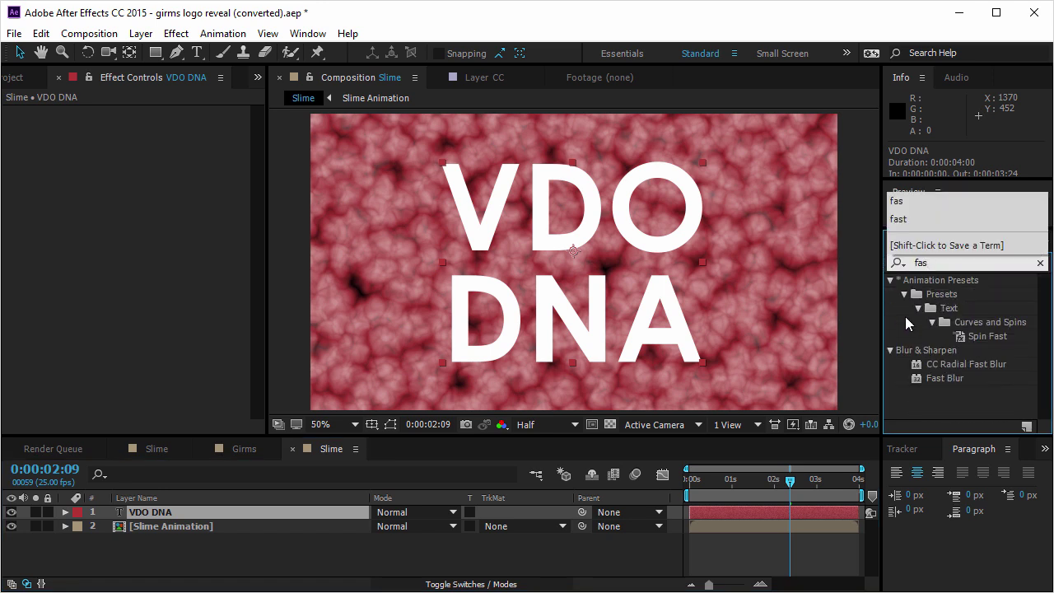
{"action": "left_click_drag", "start_coordinate": [941, 379], "coordinate": [621, 280]}
{"action": "left_click_drag", "start_coordinate": [154, 128], "coordinate": [162, 128]}
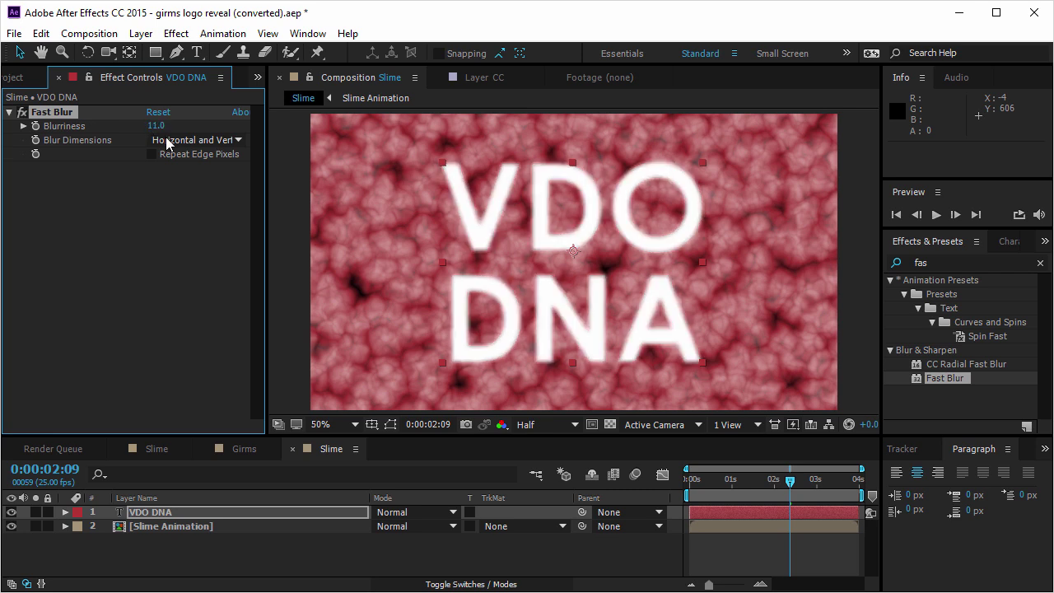
{"action": "left_click", "coordinate": [156, 126]}
{"action": "type", "text": "10"}
{"action": "key", "text": "Return"}
{"action": "key", "text": "space"}
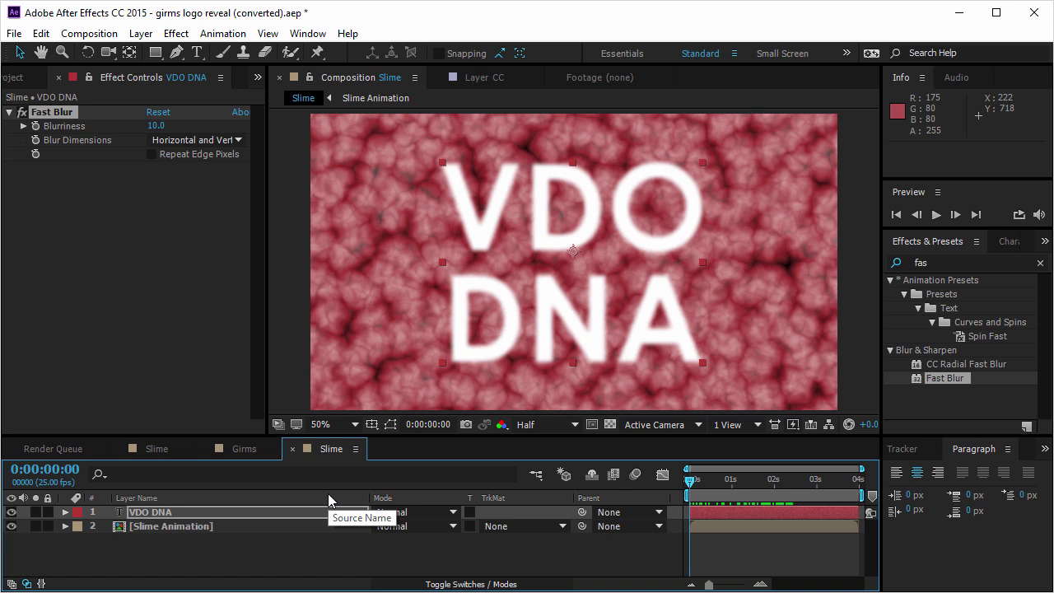
Add a new adjustment layer above the text and apply CC Glass to it
{"action": "left_click", "coordinate": [140, 34]}
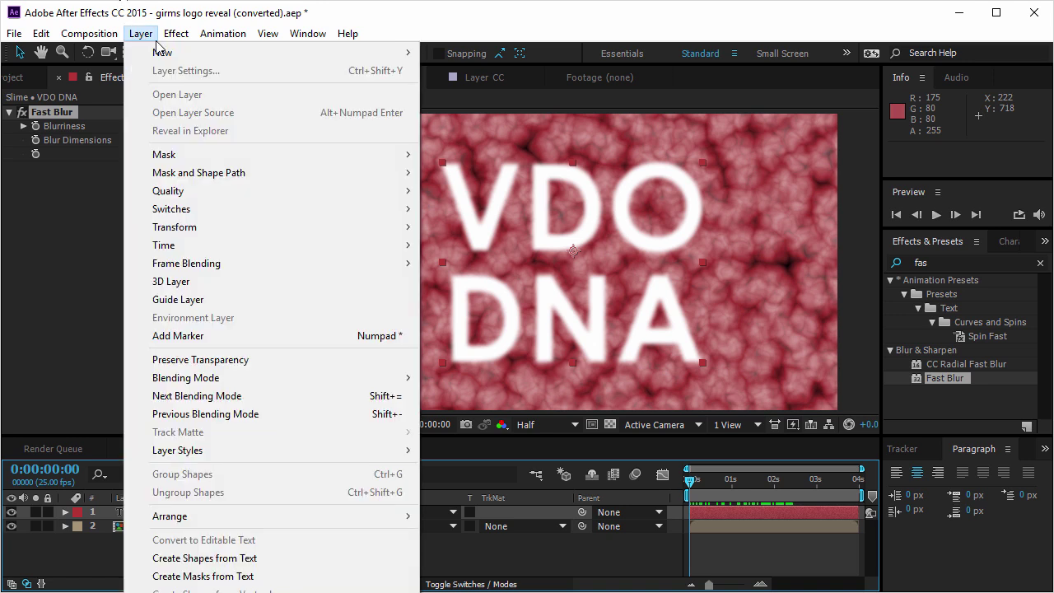
{"action": "mouse_move", "coordinate": [169, 51]}
{"action": "left_click", "coordinate": [518, 161]}
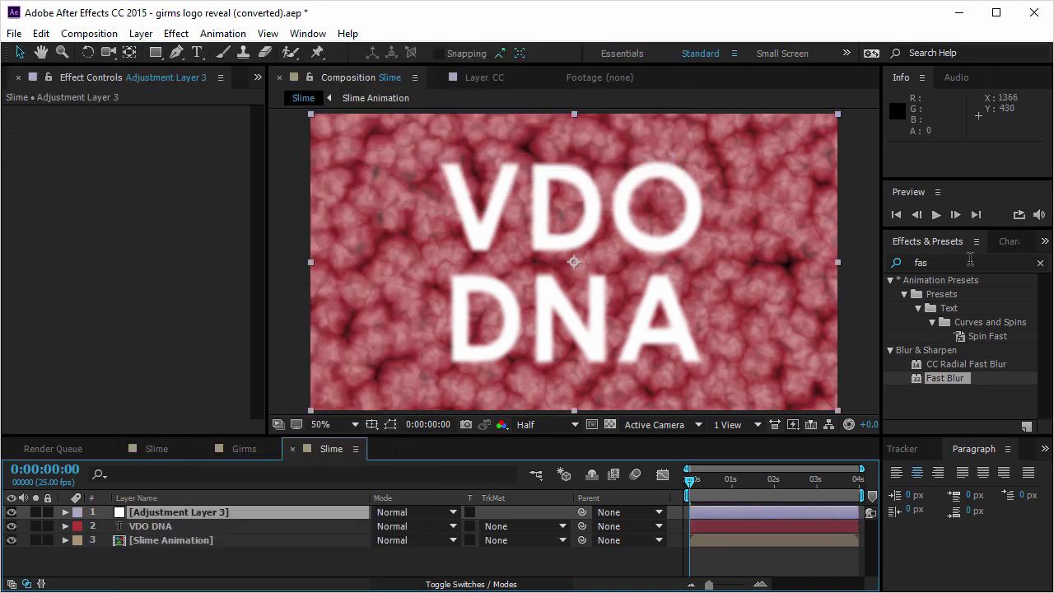
{"action": "key", "text": "ctrl+5"}
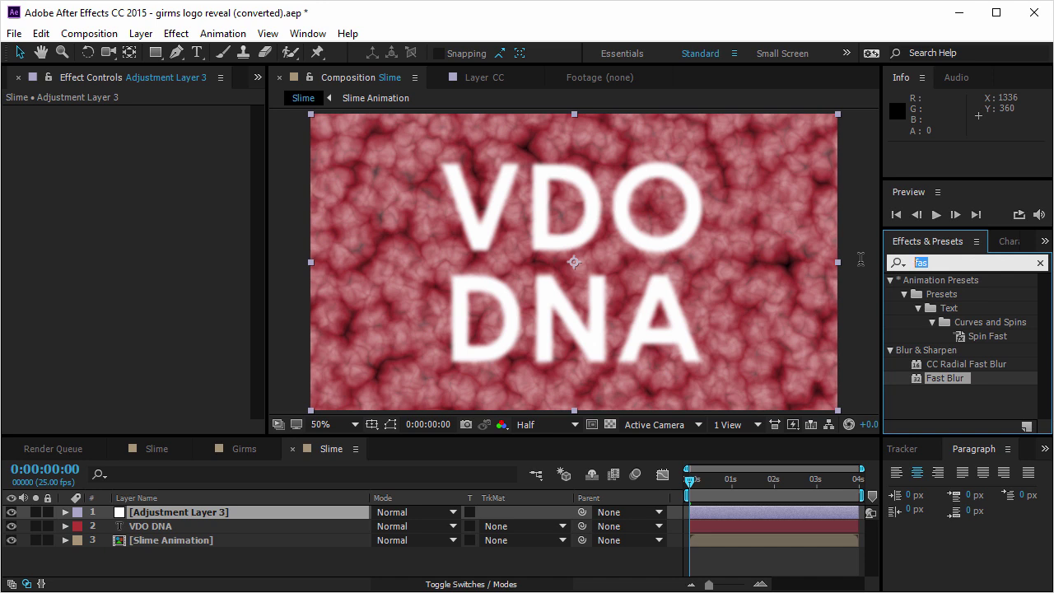
{"action": "type", "text": "glas"}
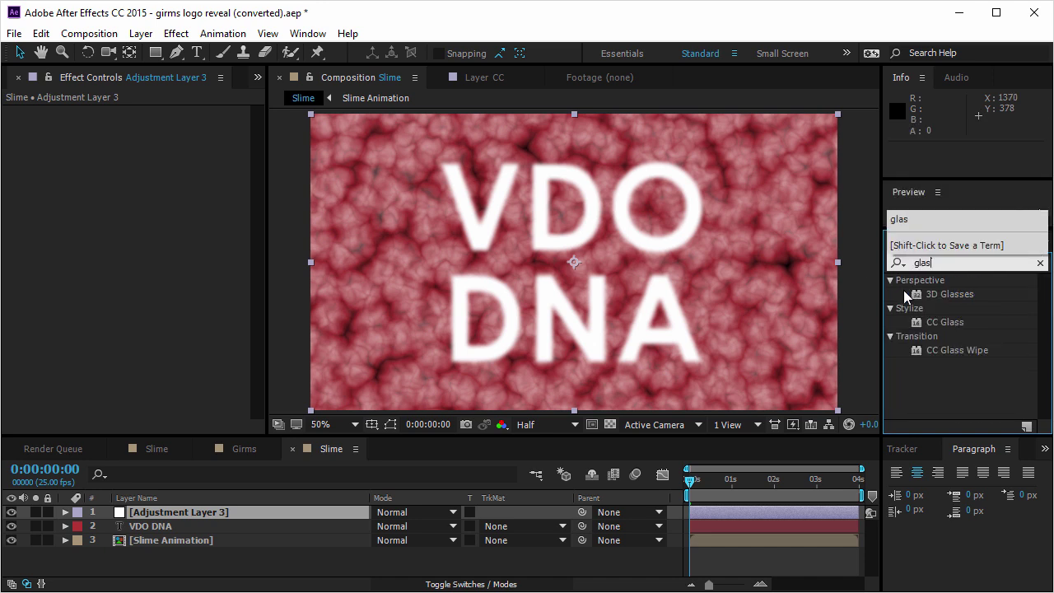
{"action": "left_click_drag", "start_coordinate": [943, 322], "coordinate": [212, 510]}
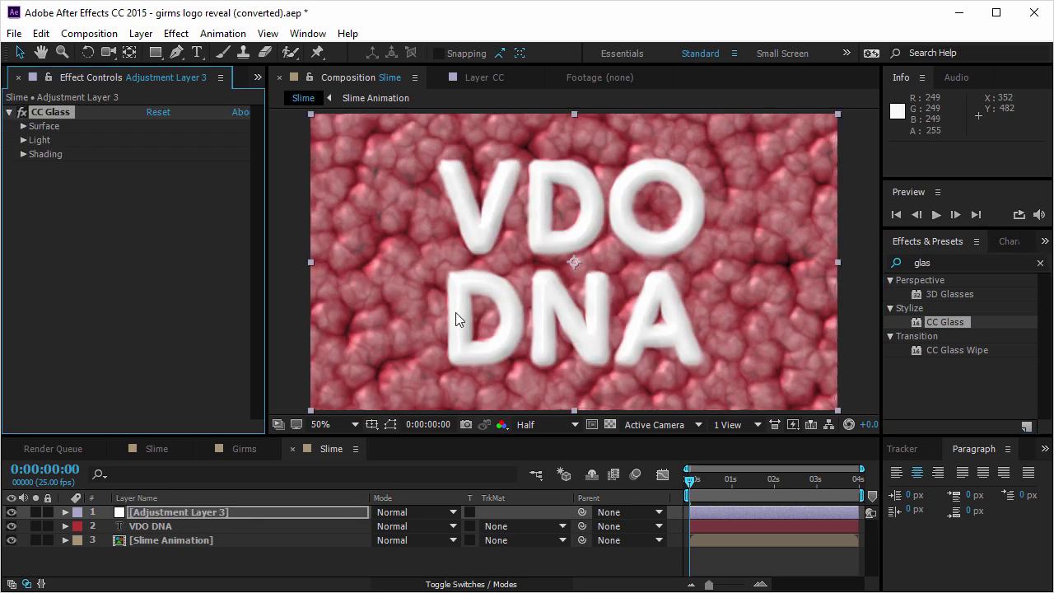
{"action": "key", "text": "space"}
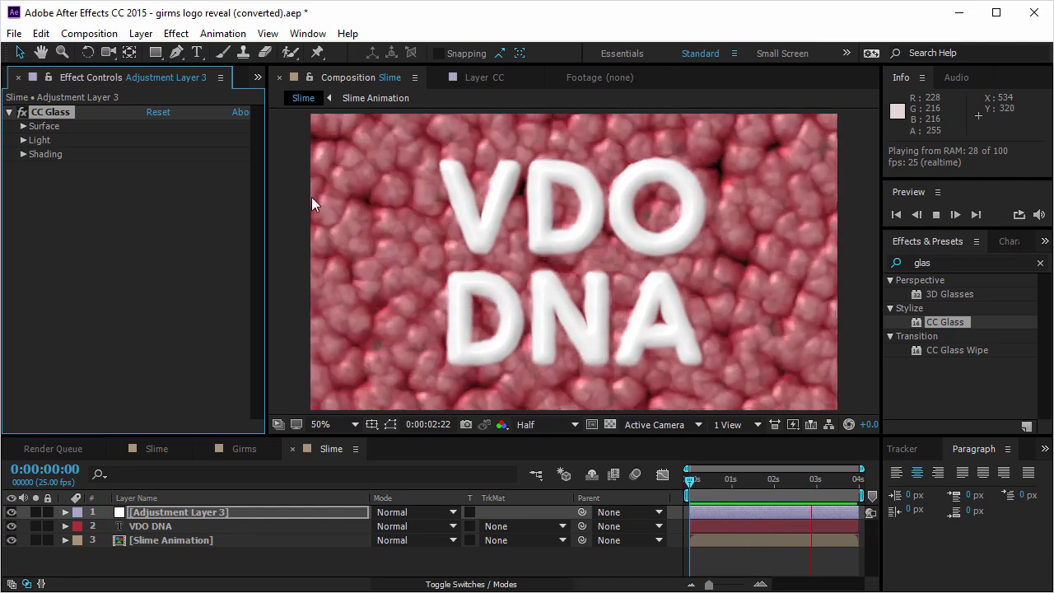
Set CC Glass shading to Specular 100, Metal 0 and Roughness 0.004
{"action": "left_click", "coordinate": [64, 189]}
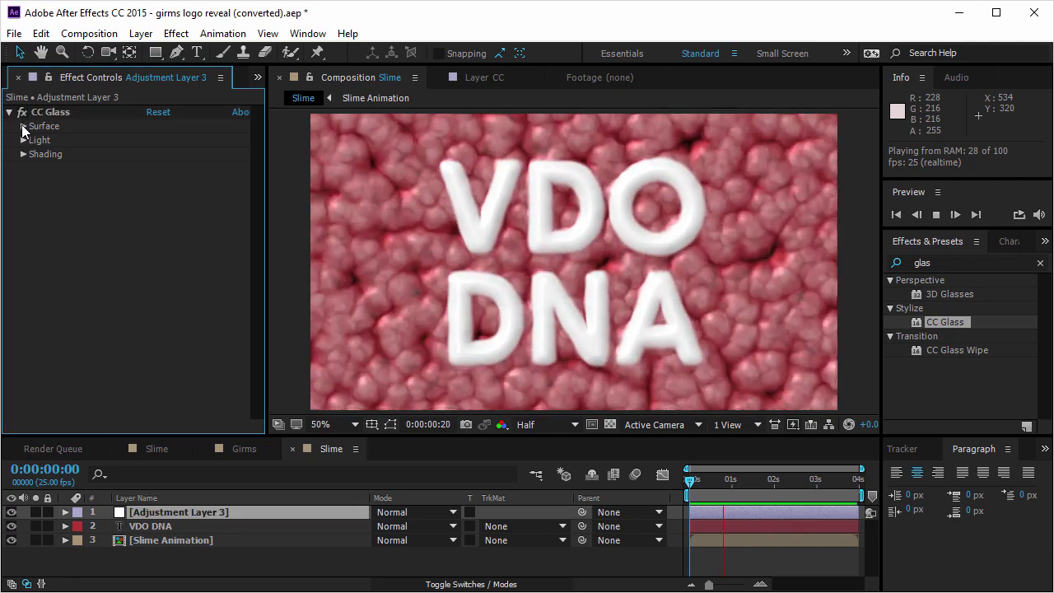
{"action": "left_click", "coordinate": [23, 154]}
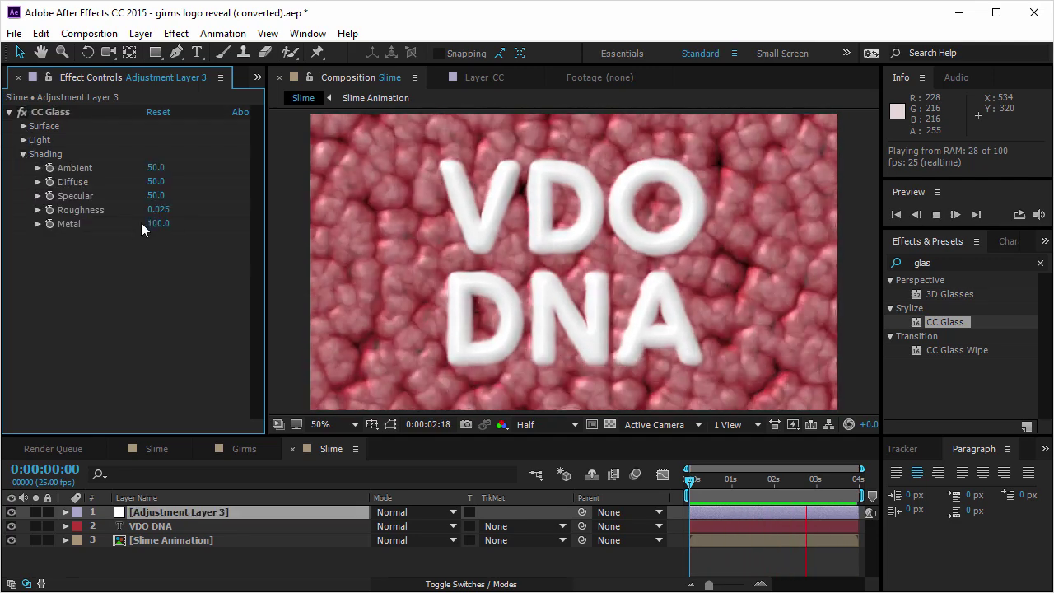
{"action": "key", "text": "space"}
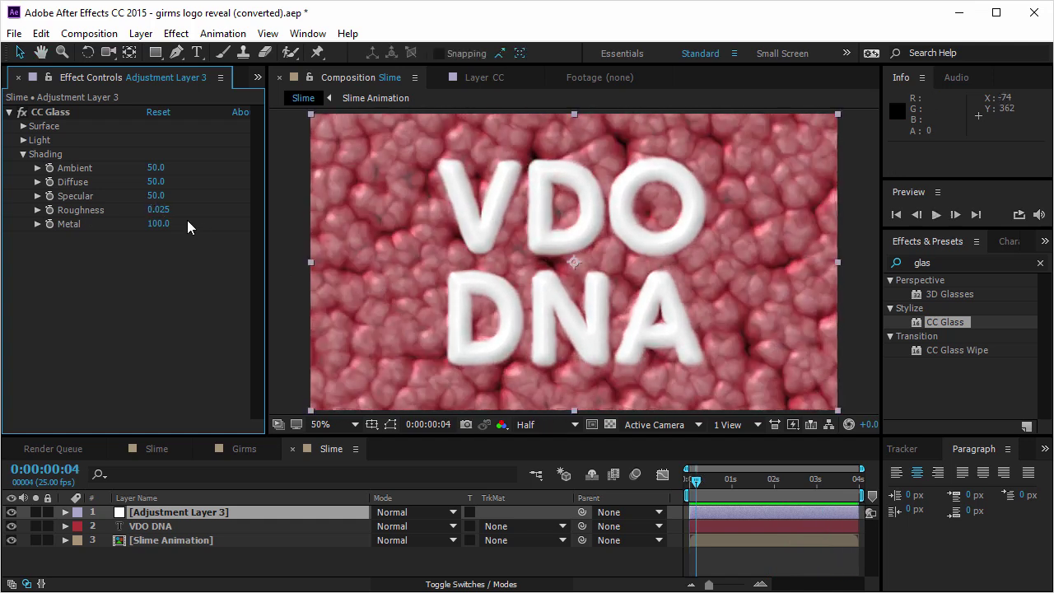
{"action": "left_click_drag", "start_coordinate": [161, 205], "coordinate": [206, 204]}
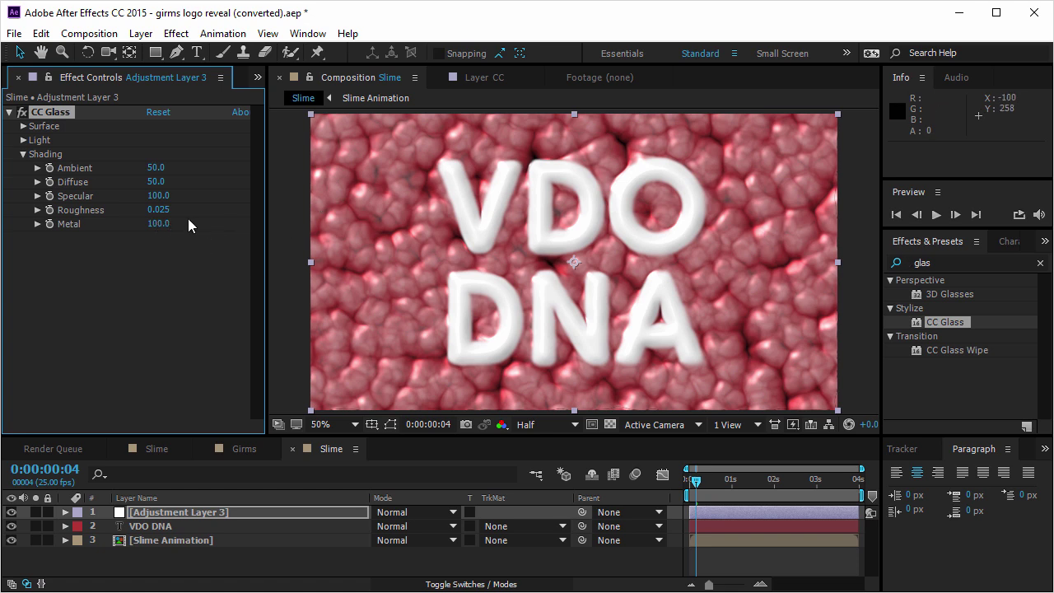
{"action": "left_click_drag", "start_coordinate": [161, 223], "coordinate": [39, 234]}
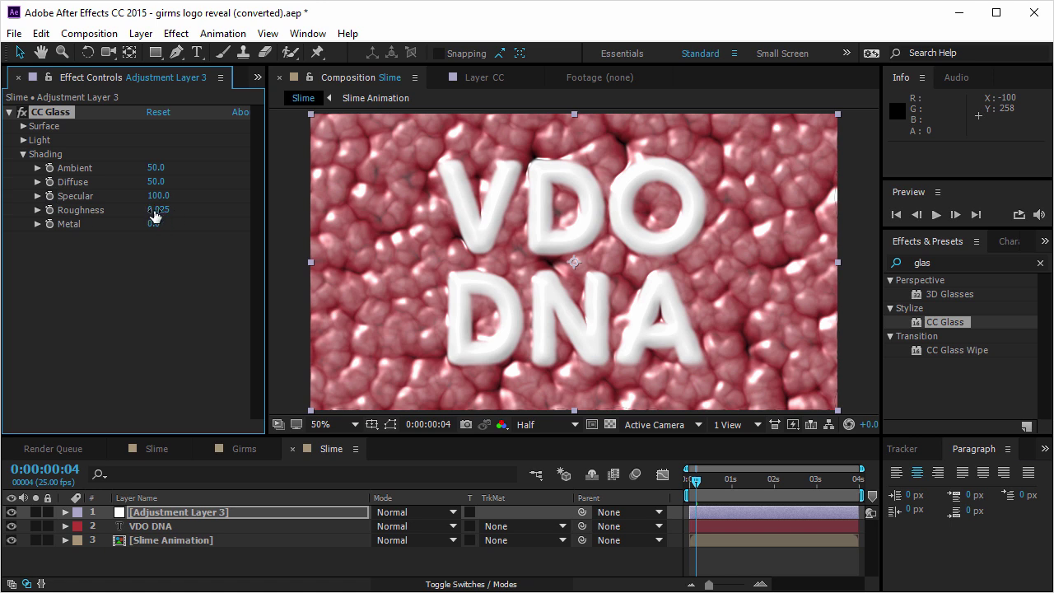
{"action": "left_click_drag", "start_coordinate": [159, 210], "coordinate": [137, 213]}
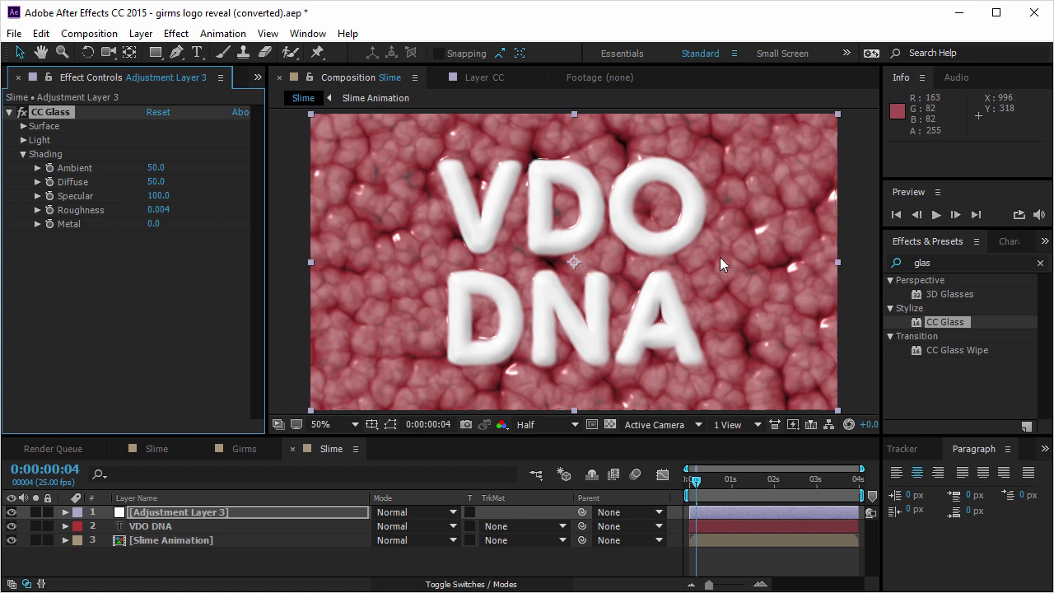
Light the glass with a Point Light near the frame centre at Light Height 100
{"action": "left_click", "coordinate": [22, 154]}
{"action": "left_click", "coordinate": [23, 140]}
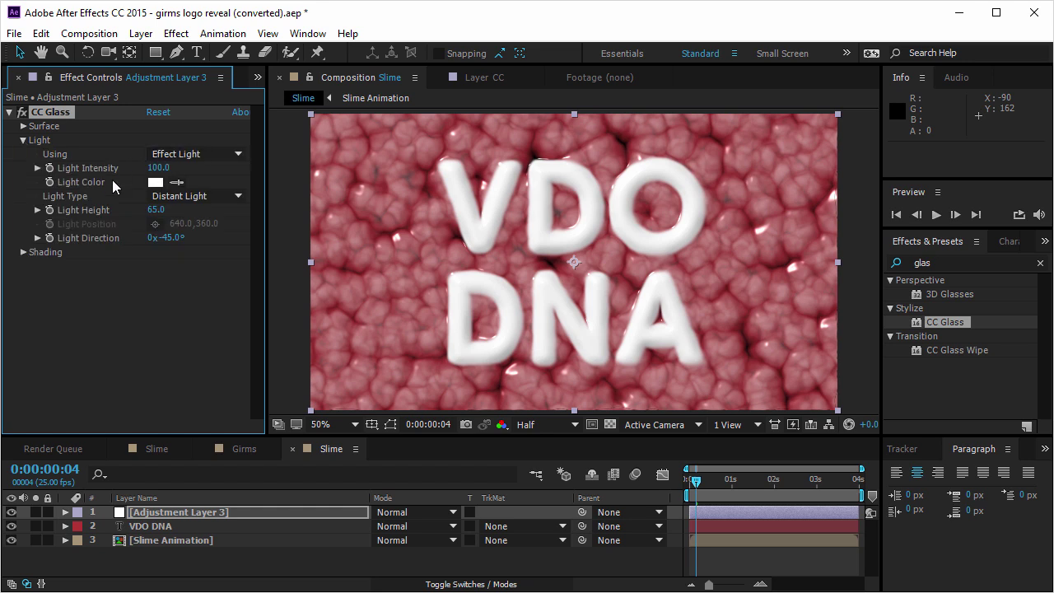
{"action": "left_click", "coordinate": [185, 198]}
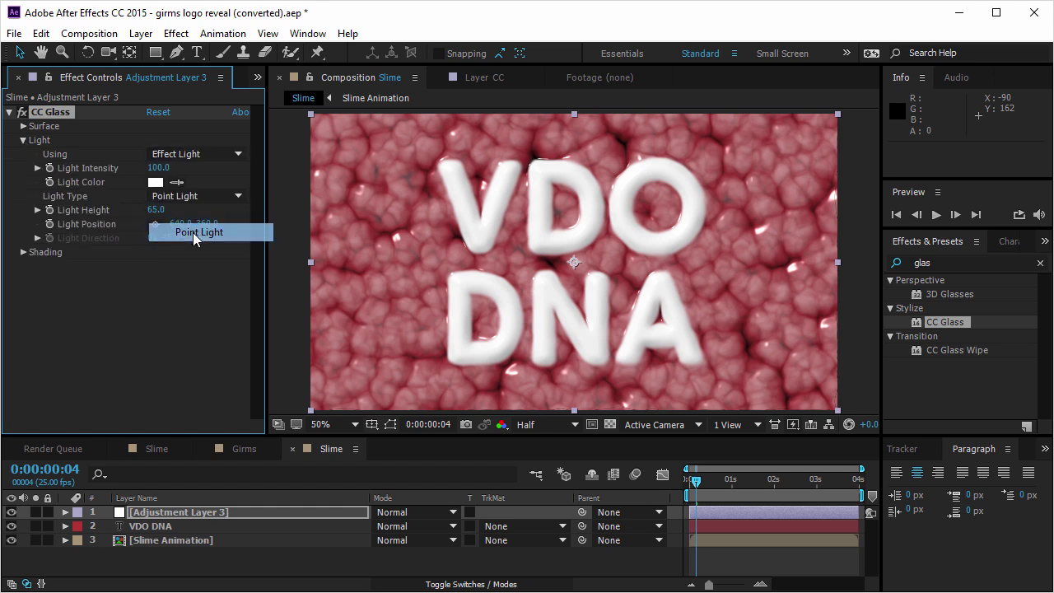
{"action": "left_click", "coordinate": [195, 233]}
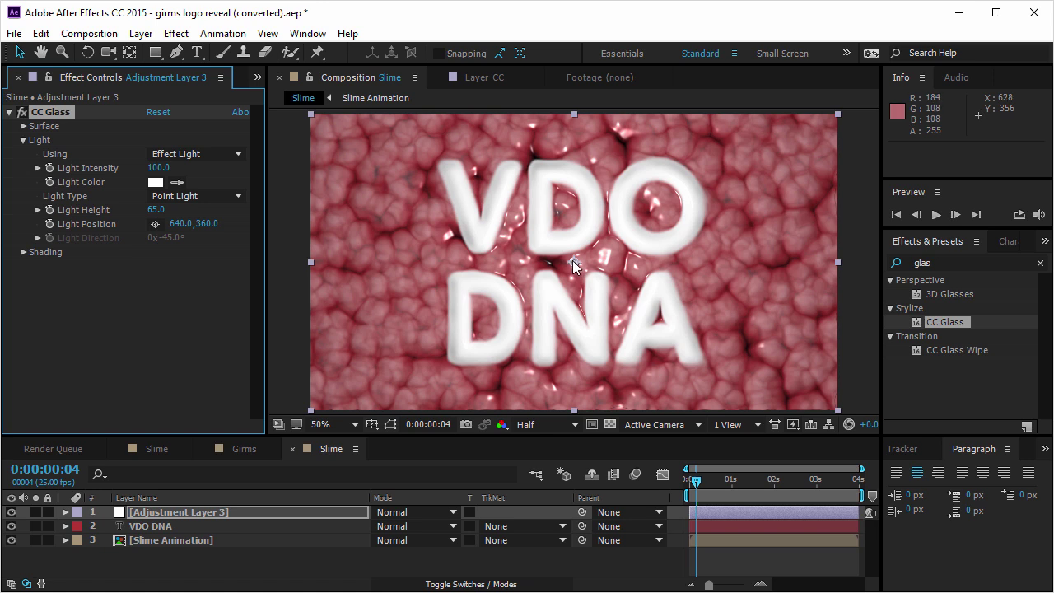
{"action": "mouse_move", "coordinate": [574, 263]}
{"action": "left_mouse_down"}
{"action": "mouse_move", "coordinate": [454, 280]}
{"action": "mouse_move", "coordinate": [612, 244]}
{"action": "mouse_move", "coordinate": [692, 307]}
{"action": "mouse_move", "coordinate": [574, 280]}
{"action": "mouse_move", "coordinate": [612, 271]}
{"action": "mouse_move", "coordinate": [568, 285]}
{"action": "mouse_move", "coordinate": [574, 270]}
{"action": "left_mouse_up"}
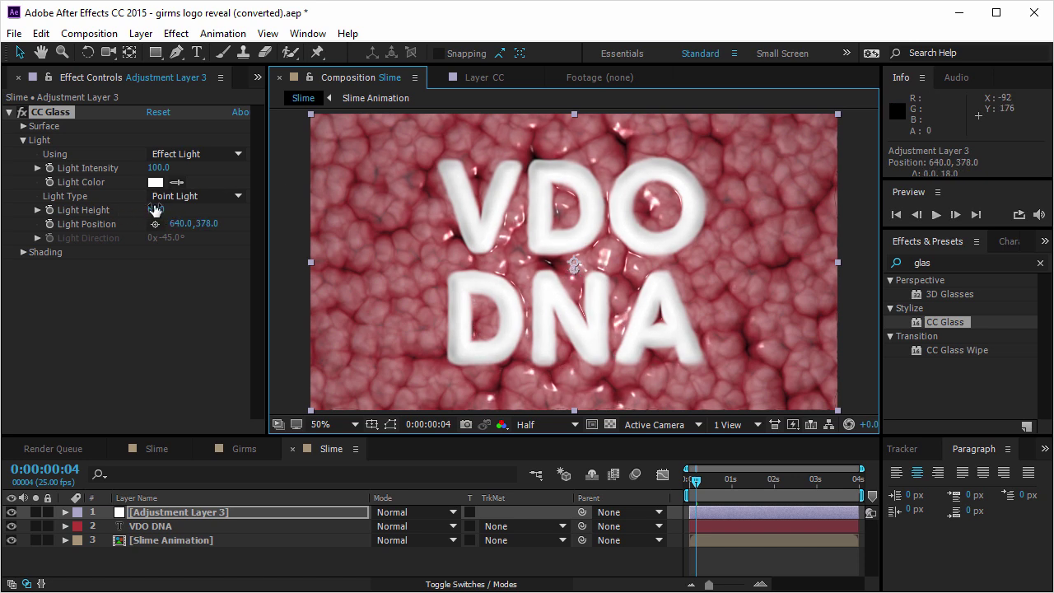
{"action": "left_click_drag", "start_coordinate": [155, 211], "coordinate": [187, 209]}
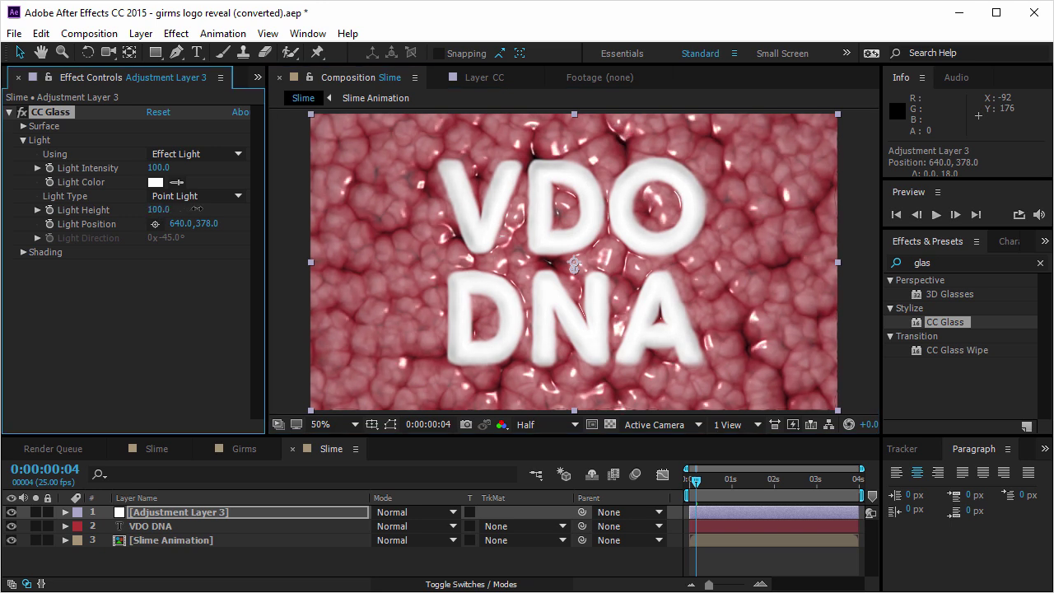
{"action": "mouse_move", "coordinate": [574, 269]}
{"action": "left_mouse_down"}
{"action": "mouse_move", "coordinate": [571, 305]}
{"action": "mouse_move", "coordinate": [574, 279]}
{"action": "left_mouse_up"}
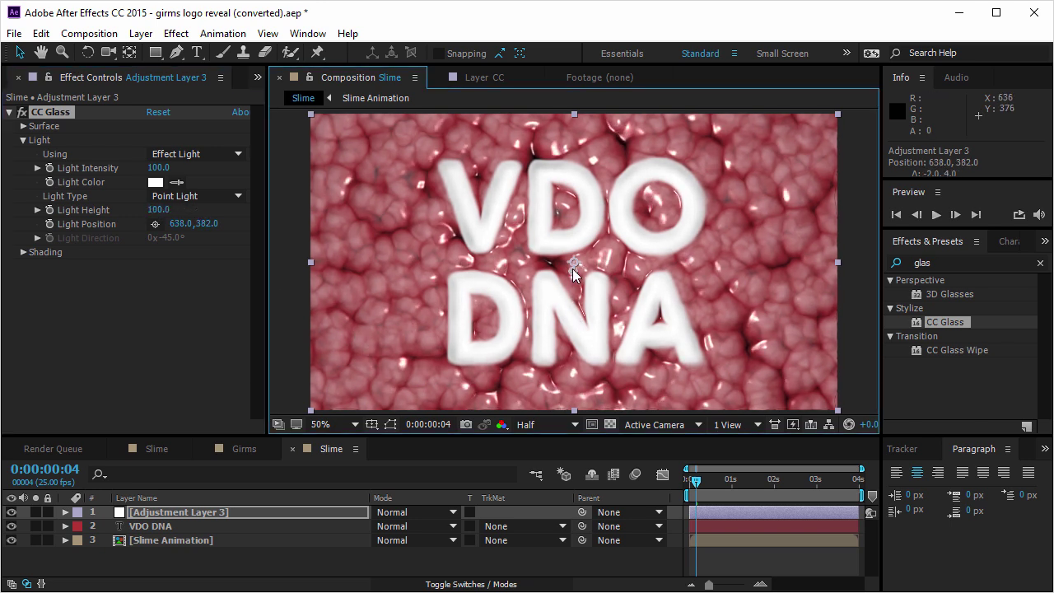
{"action": "left_click", "coordinate": [23, 140]}
Lower the CC Glass surface Softness to 13.8
{"action": "left_click", "coordinate": [23, 126]}
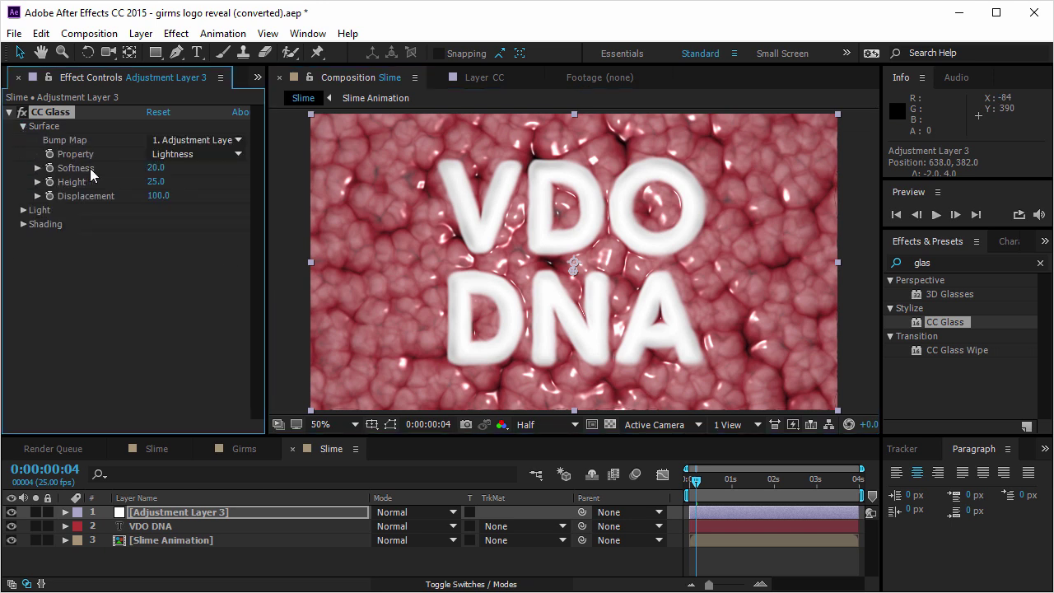
{"action": "left_click_drag", "start_coordinate": [152, 167], "coordinate": [130, 174]}
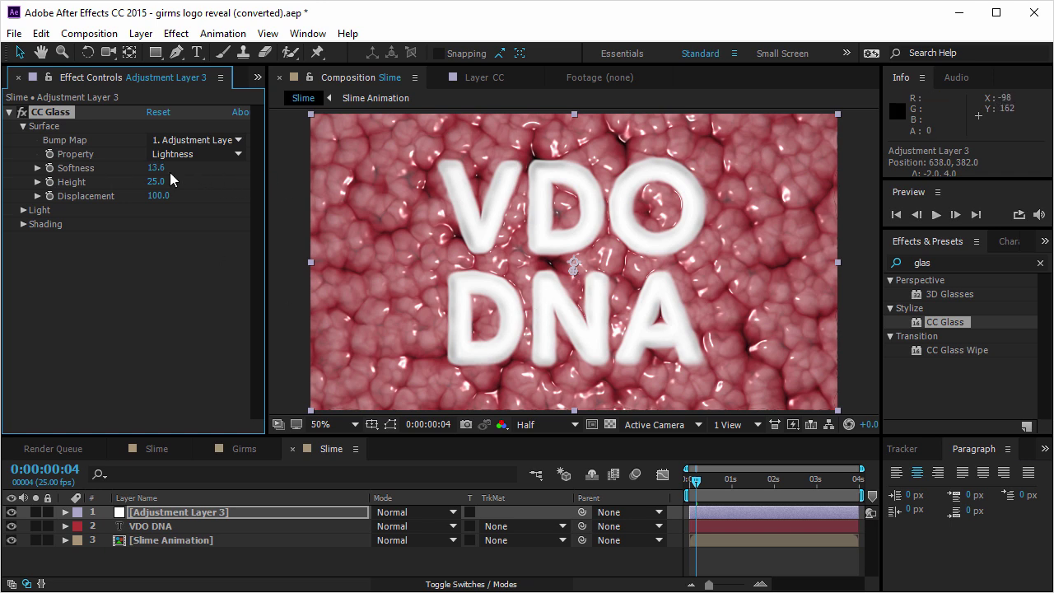
{"action": "mouse_move", "coordinate": [156, 177]}
{"action": "left_mouse_down"}
{"action": "mouse_move", "coordinate": [223, 170]}
{"action": "mouse_move", "coordinate": [161, 176]}
{"action": "left_mouse_up"}
{"action": "left_click_drag", "start_coordinate": [607, 314], "coordinate": [559, 322]}
Drop the VDO DNA text layer's opacity to 71% and preview the result
{"action": "left_click", "coordinate": [179, 526]}
{"action": "key", "text": "t"}
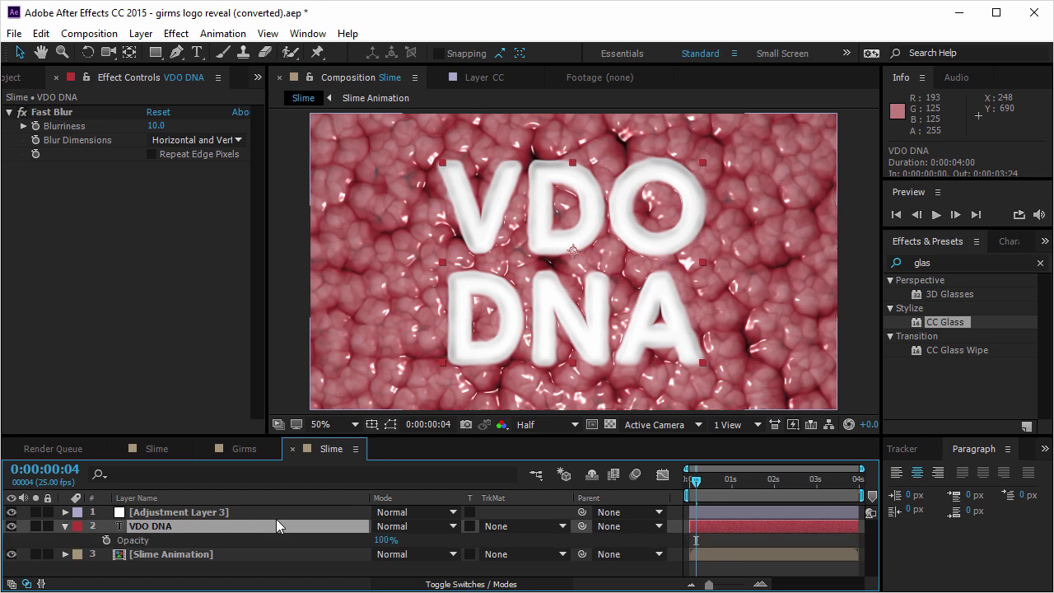
{"action": "left_click_drag", "start_coordinate": [387, 548], "coordinate": [367, 547]}
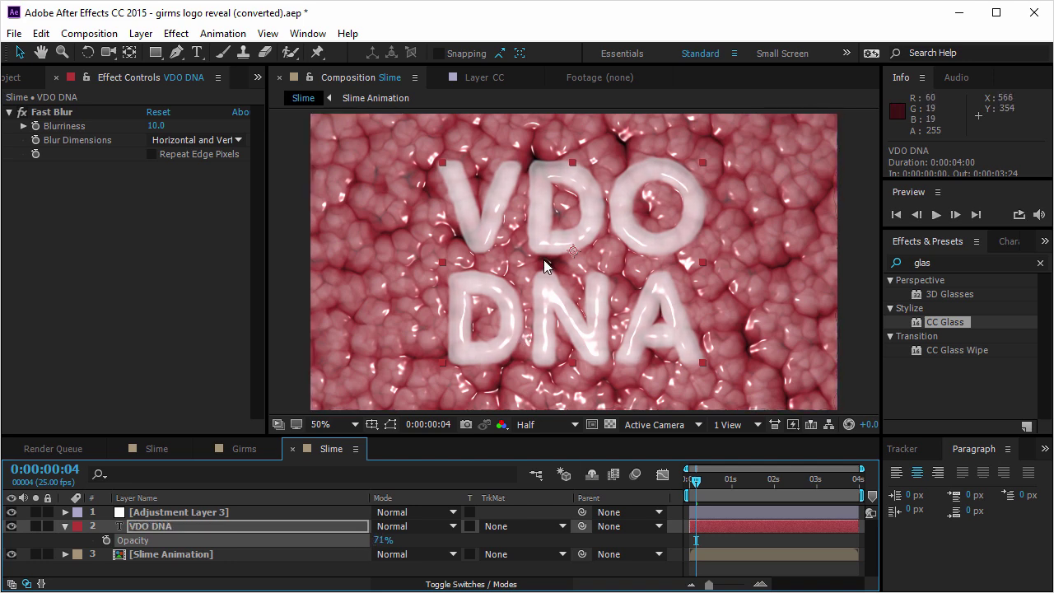
{"action": "key", "text": "space"}
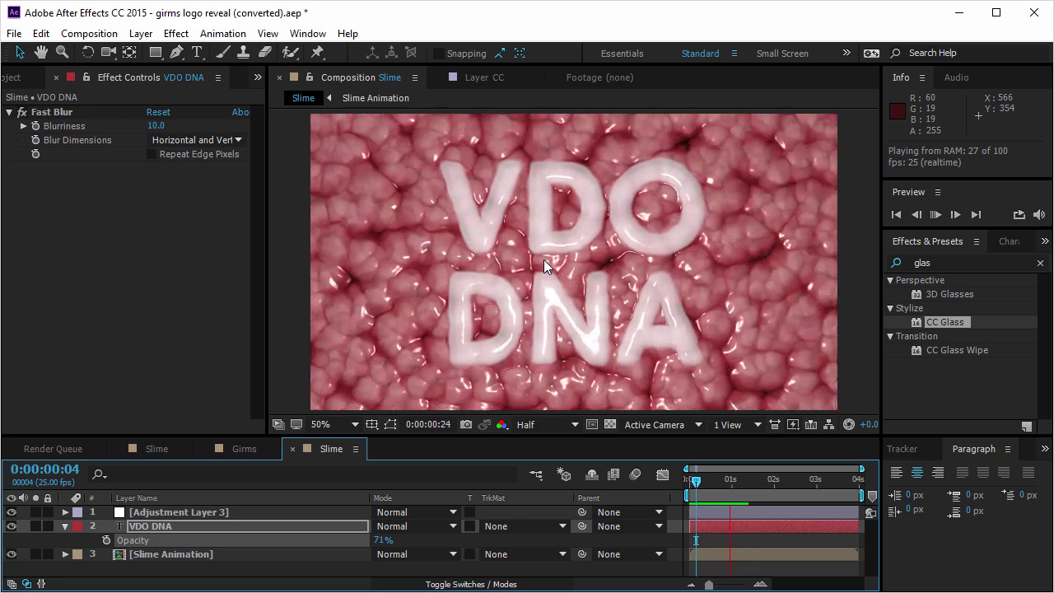
{"action": "left_click", "coordinate": [222, 525]}
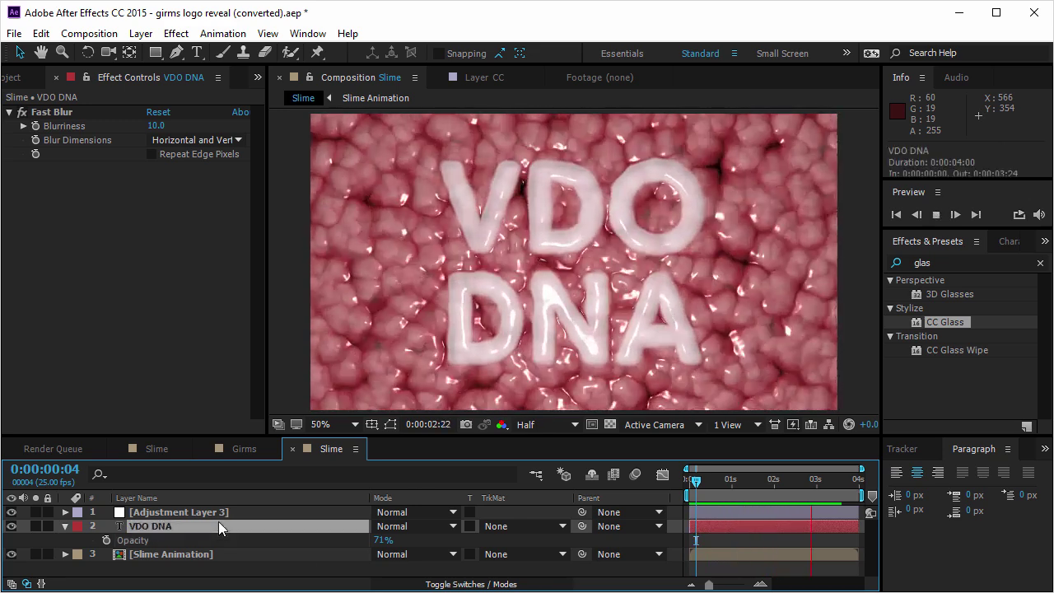
{"action": "key", "text": "space"}
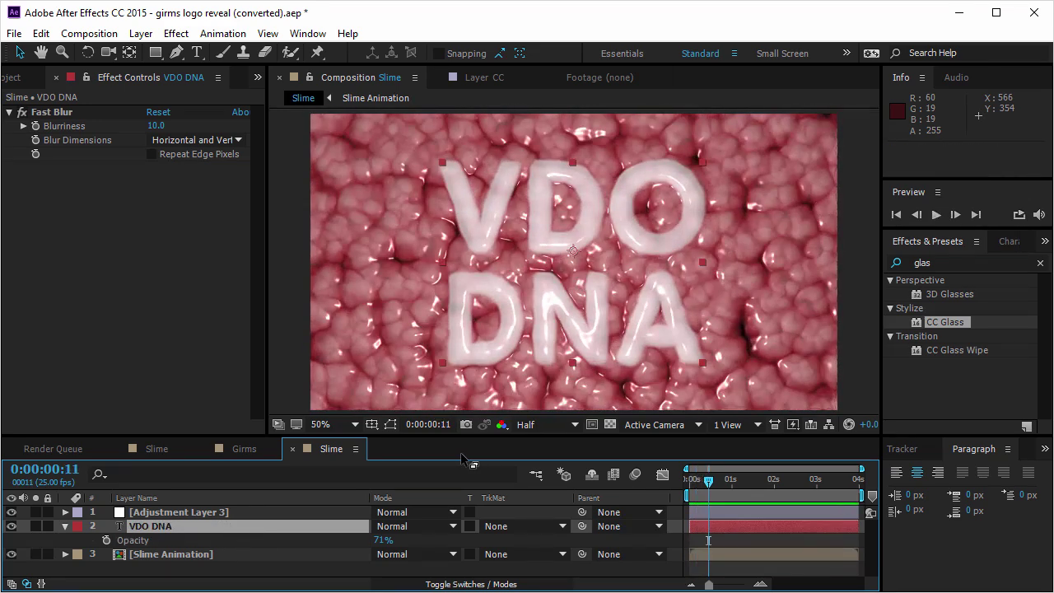
Apply Displacement Map to VDO DNA with Slime Animation as the displacement layer, then preview
{"action": "left_click", "coordinate": [881, 256]}
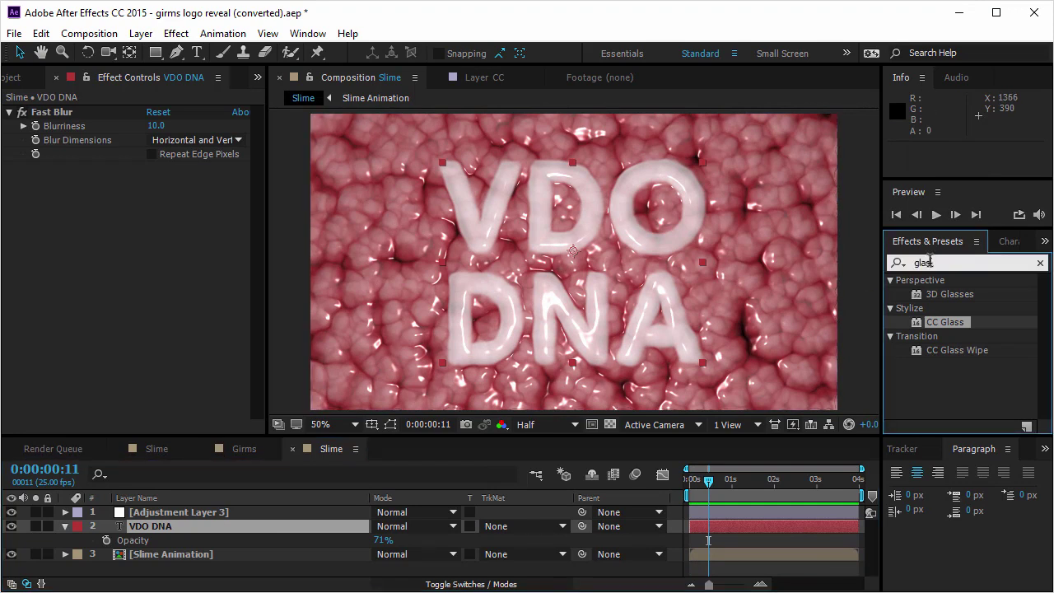
{"action": "type", "text": "dis"}
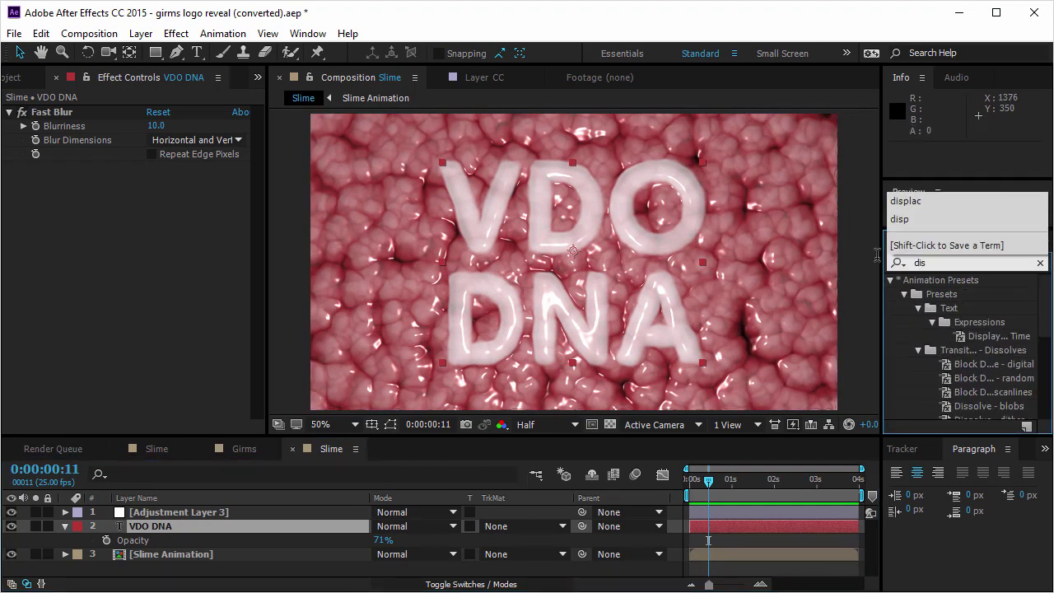
{"action": "type", "text": "p"}
{"action": "left_click_drag", "start_coordinate": [944, 362], "coordinate": [179, 524]}
{"action": "left_click", "coordinate": [177, 181]}
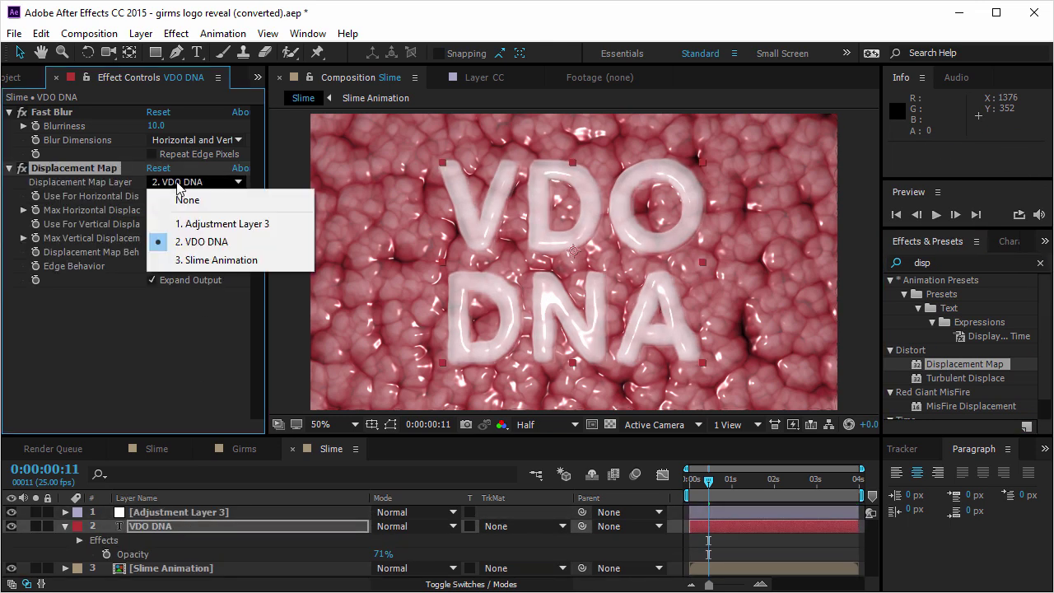
{"action": "left_click", "coordinate": [214, 260]}
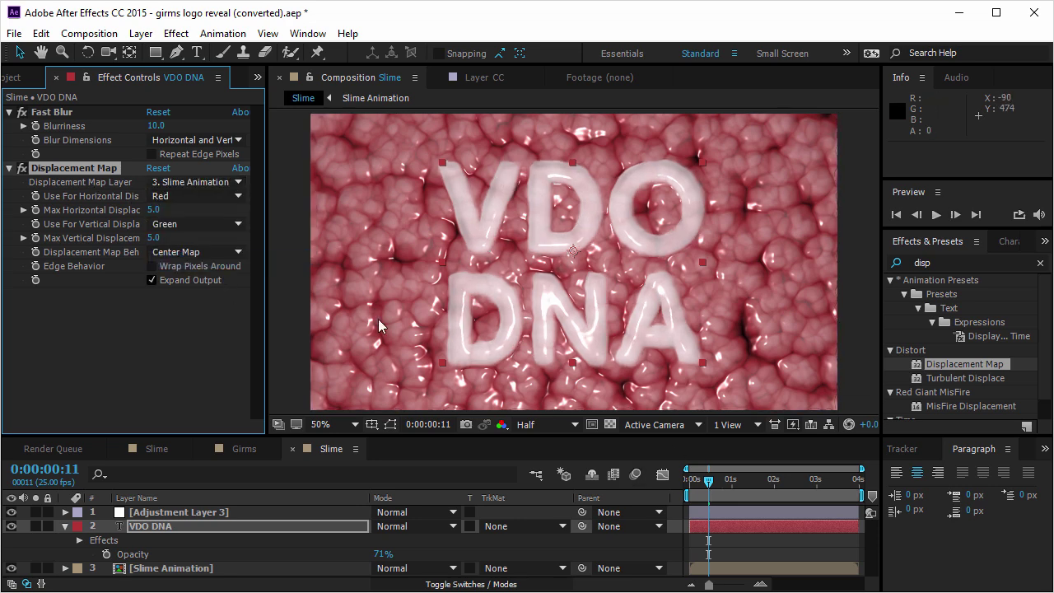
{"action": "key", "text": "space"}
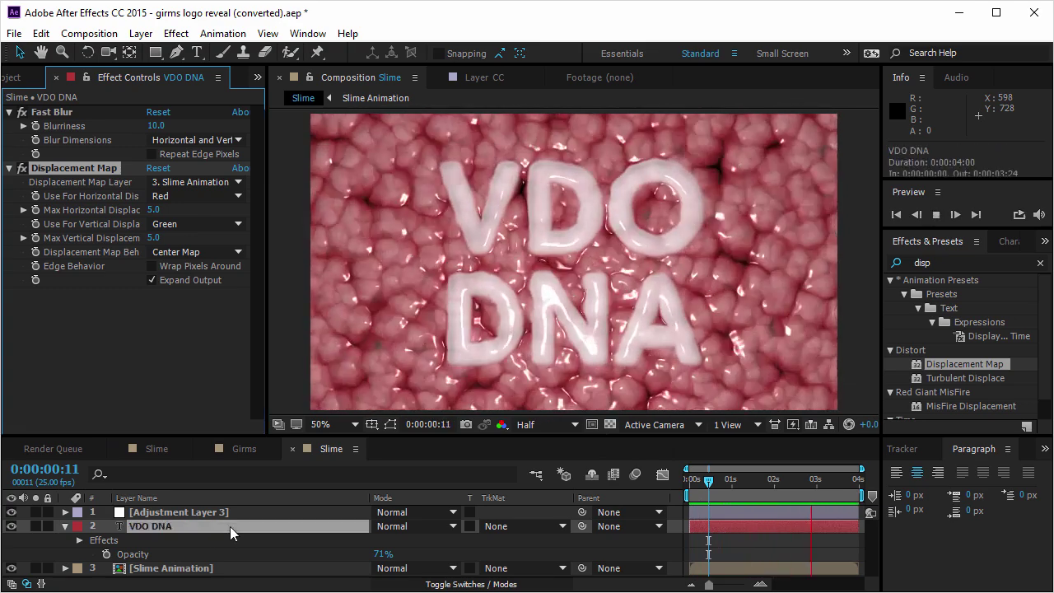
{"action": "left_click", "coordinate": [238, 523]}
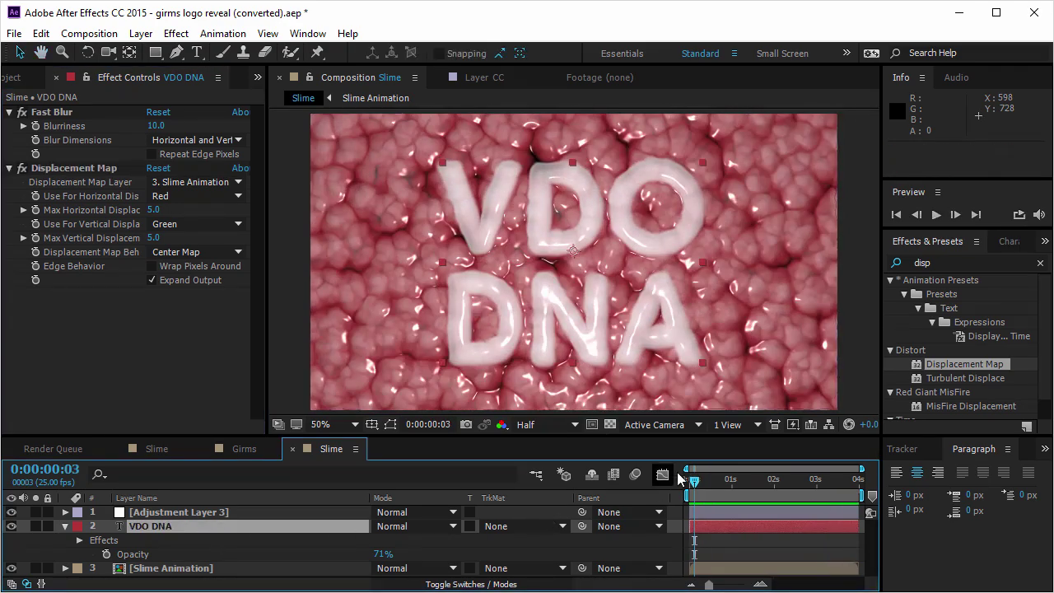
{"action": "mouse_move", "coordinate": [698, 482]}
{"action": "left_mouse_down"}
{"action": "mouse_move", "coordinate": [740, 483]}
{"action": "mouse_move", "coordinate": [686, 486]}
{"action": "left_mouse_up"}
Apply CC Image Wipe to VDO DNA with Slime Animation as the gradient layer
{"action": "left_click", "coordinate": [194, 523]}
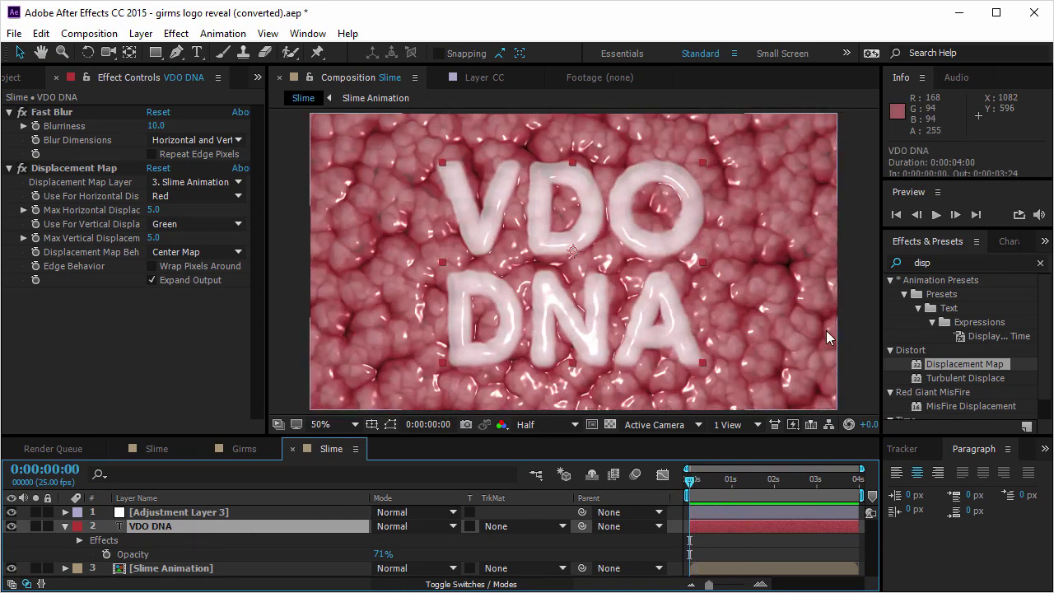
{"action": "key", "text": "ctrl+5"}
{"action": "key", "text": "BackSpace"}
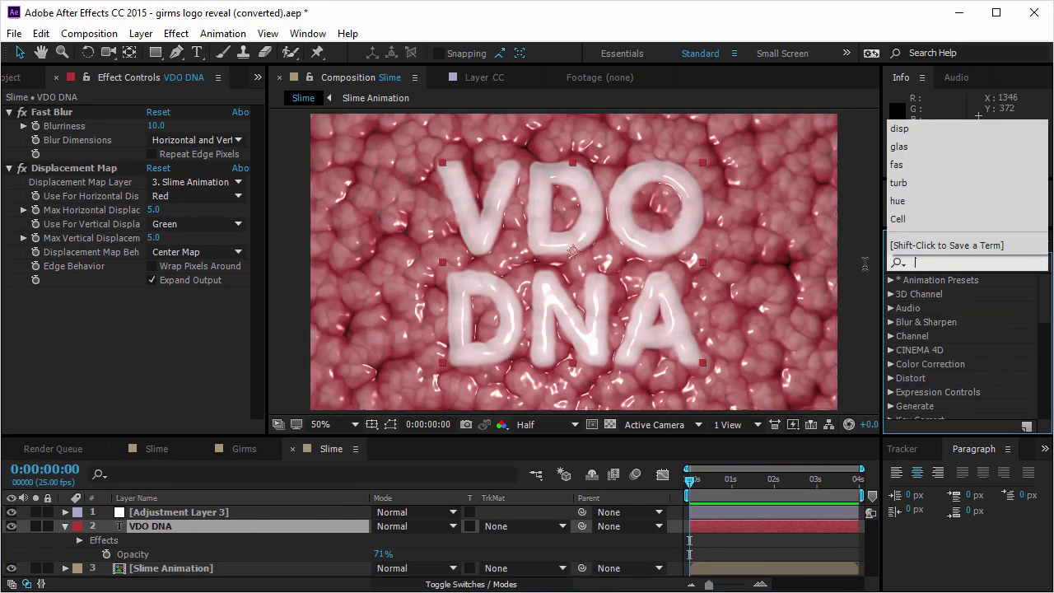
{"action": "type", "text": "image"}
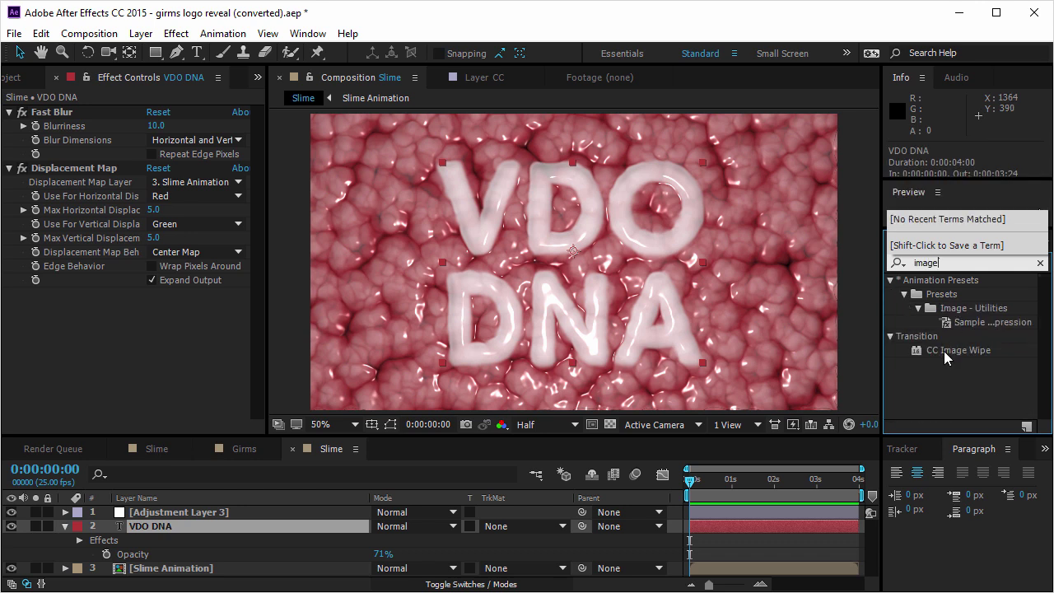
{"action": "left_click_drag", "start_coordinate": [943, 350], "coordinate": [226, 524]}
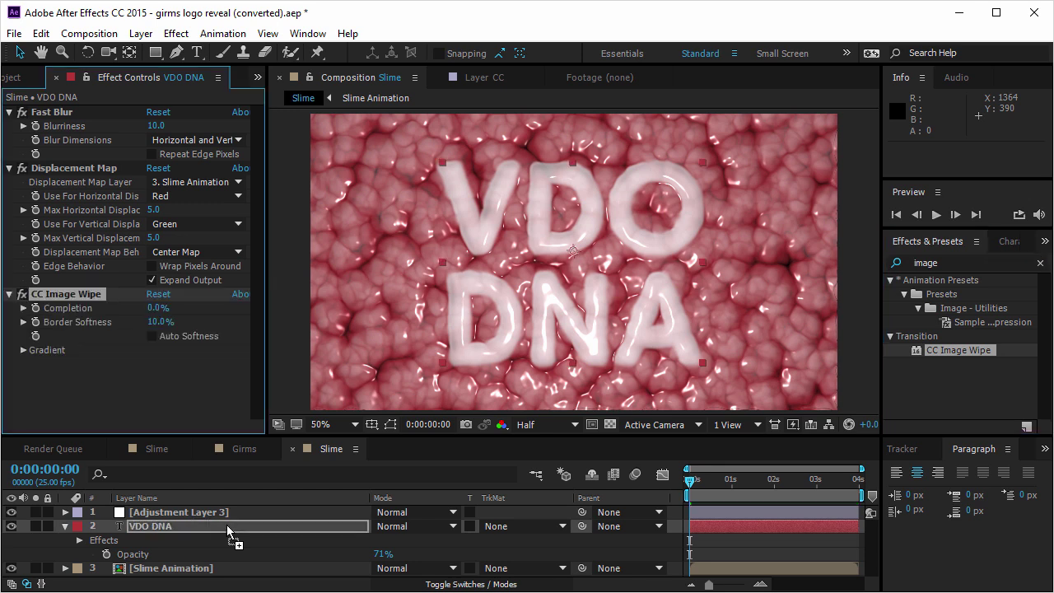
{"action": "left_click", "coordinate": [23, 350]}
{"action": "left_click", "coordinate": [185, 365]}
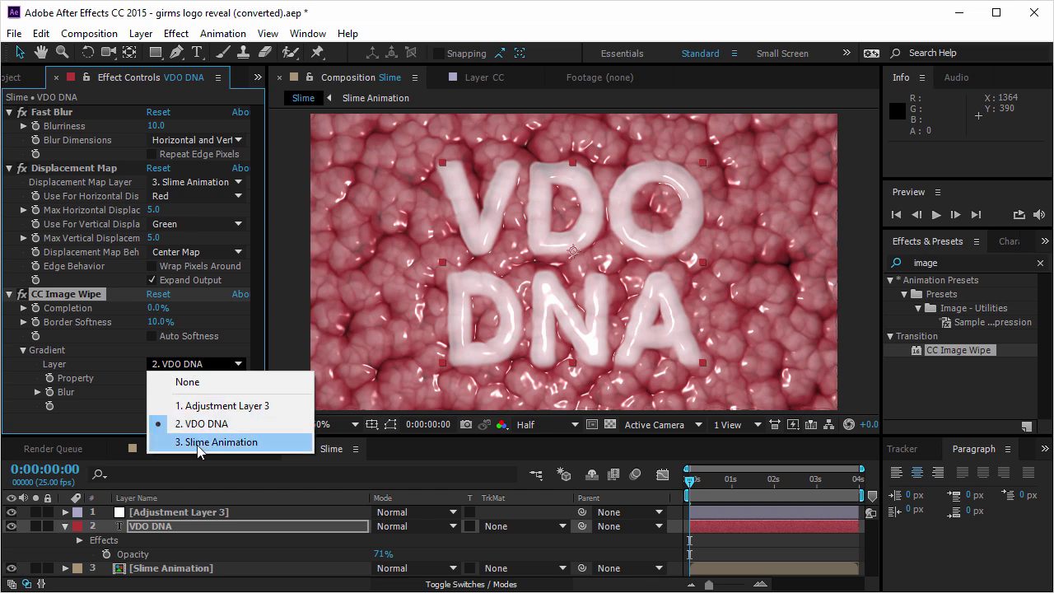
{"action": "left_click", "coordinate": [197, 442]}
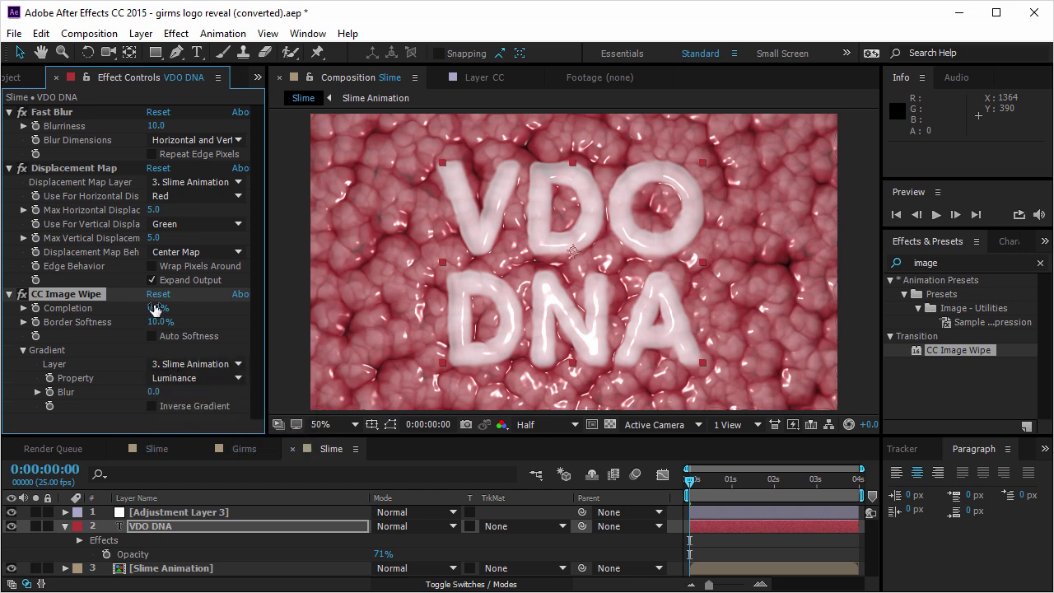
Invert the wipe gradient and set a Completion keyframe at 94%
{"action": "left_click_drag", "start_coordinate": [144, 320], "coordinate": [175, 321]}
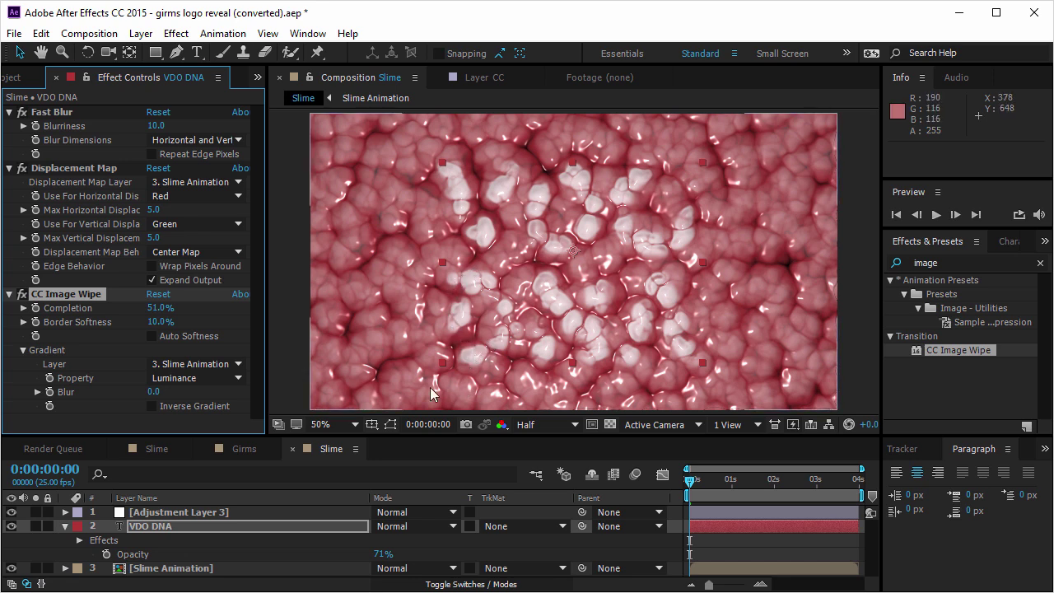
{"action": "left_click", "coordinate": [151, 406]}
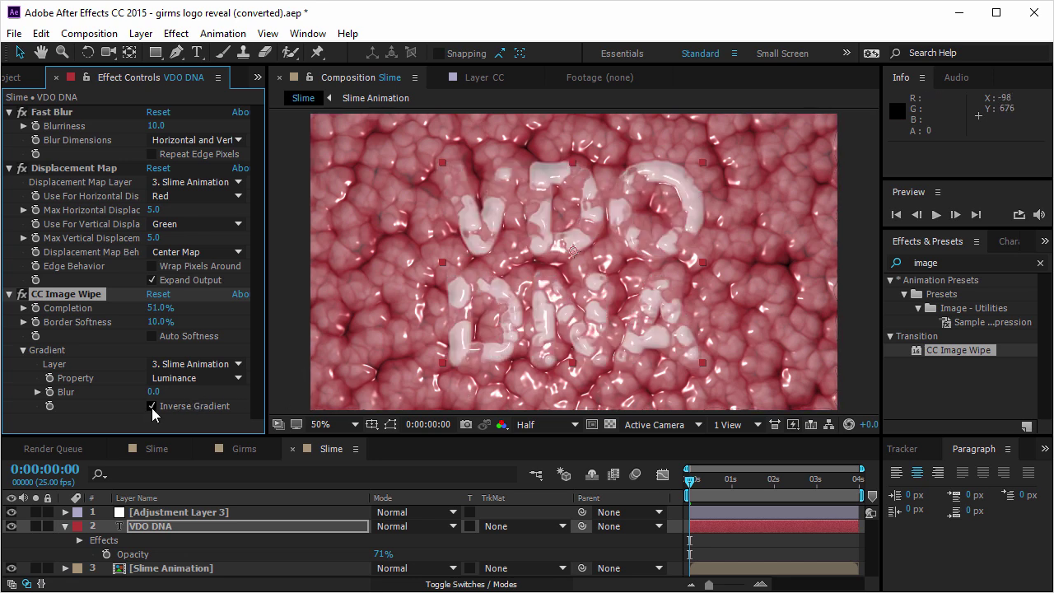
{"action": "left_click_drag", "start_coordinate": [162, 311], "coordinate": [144, 309]}
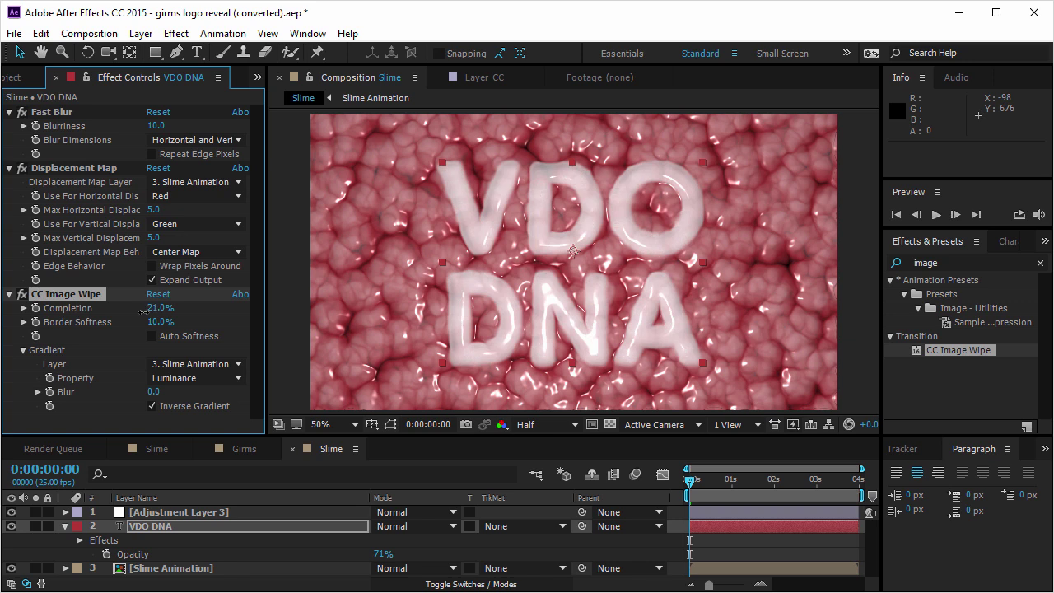
{"action": "left_click_drag", "start_coordinate": [146, 311], "coordinate": [193, 355]}
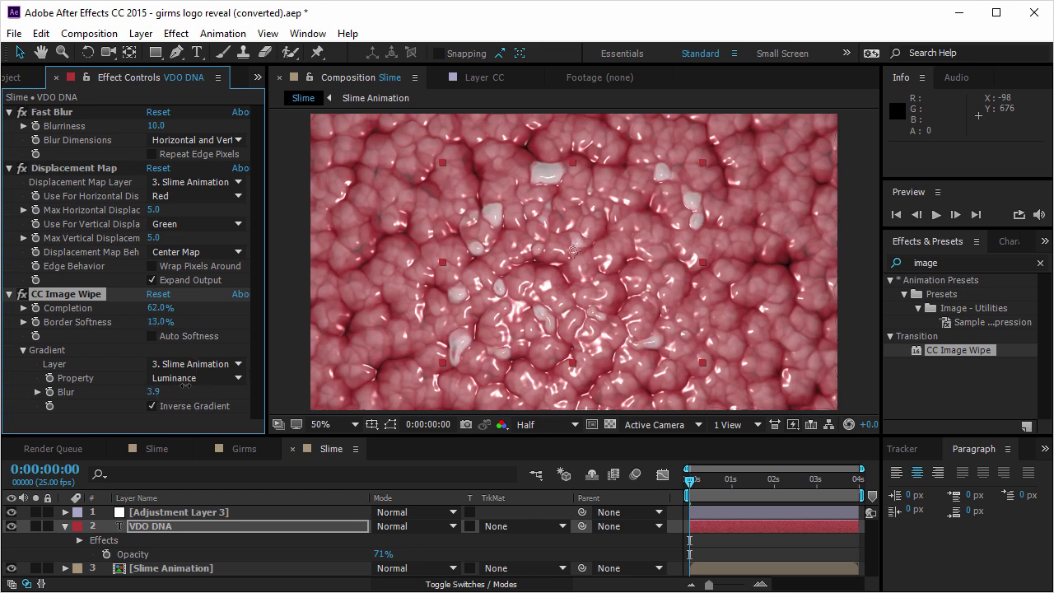
{"action": "left_click_drag", "start_coordinate": [160, 314], "coordinate": [187, 307]}
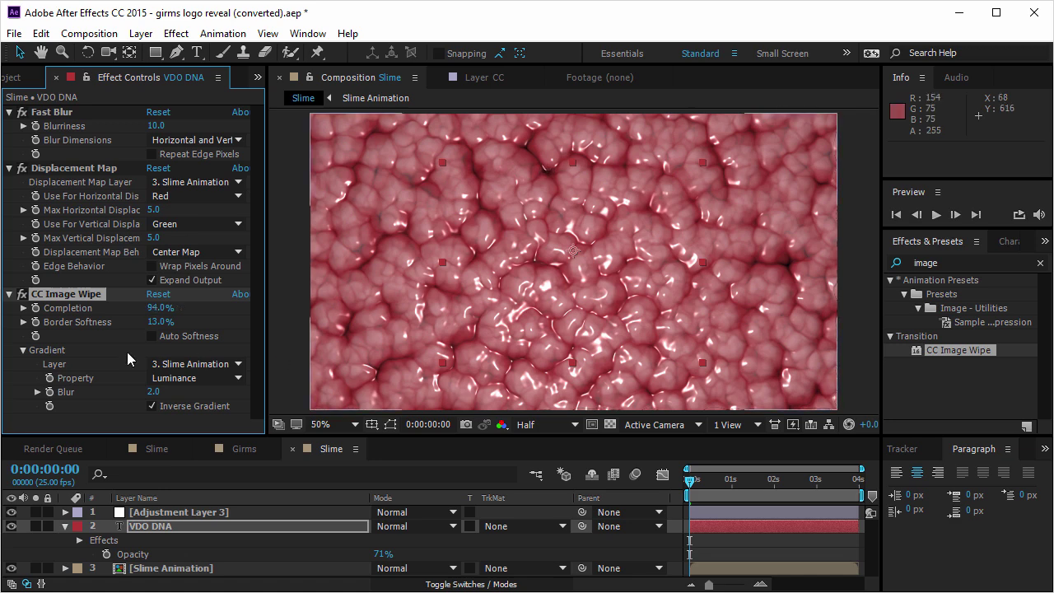
{"action": "left_click", "coordinate": [37, 308]}
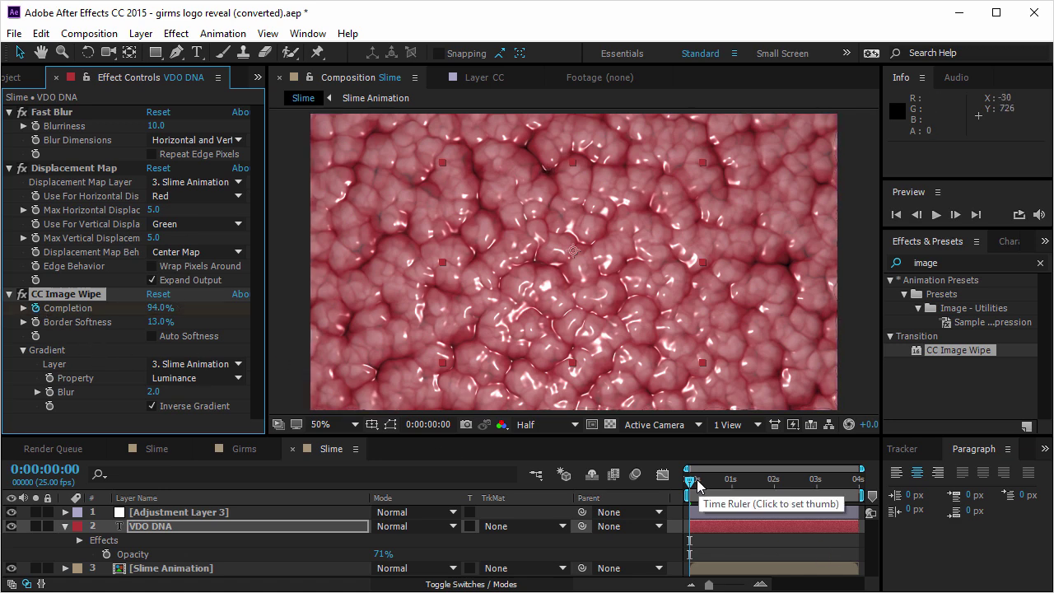
At about three seconds, keyframe Completion down to 45% and scrub to review the reveal
{"action": "left_click_drag", "start_coordinate": [706, 489], "coordinate": [819, 493]}
{"action": "left_click_drag", "start_coordinate": [153, 308], "coordinate": [126, 316]}
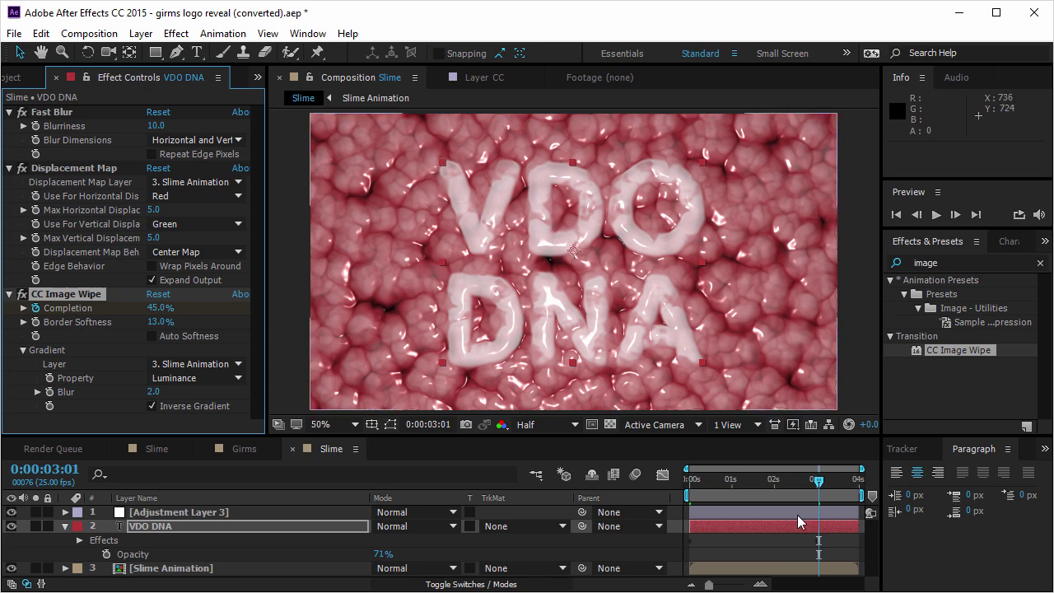
{"action": "left_click_drag", "start_coordinate": [829, 494], "coordinate": [772, 505]}
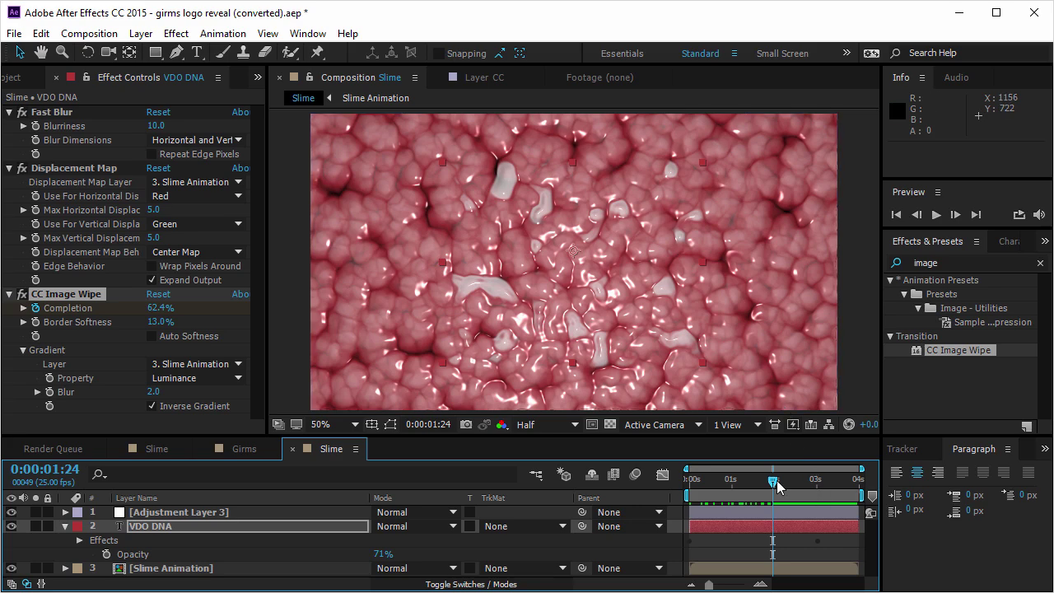
{"action": "left_click_drag", "start_coordinate": [774, 484], "coordinate": [819, 489]}
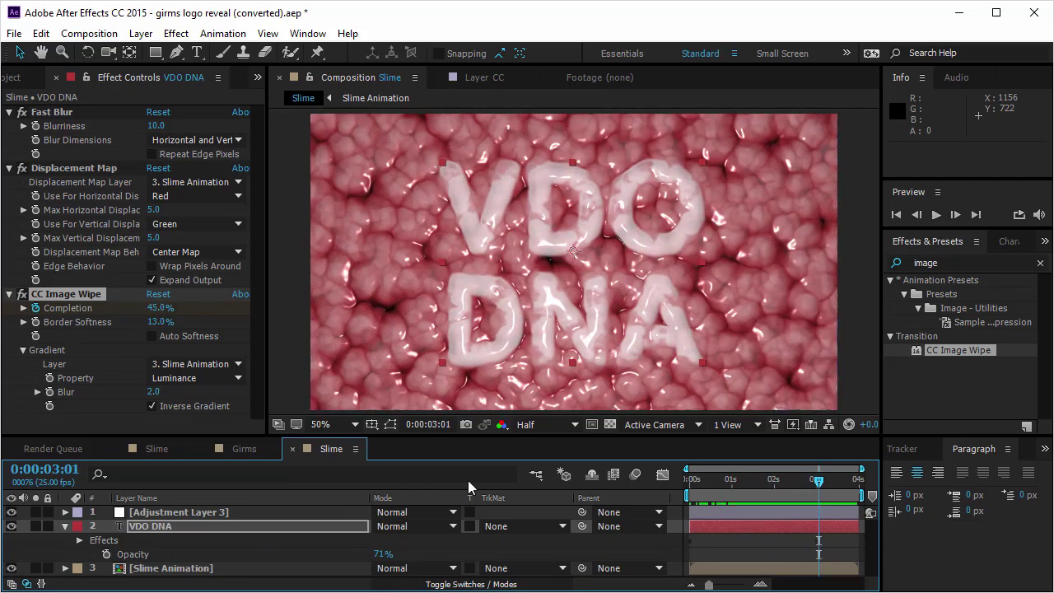
{"action": "mouse_move", "coordinate": [827, 488]}
{"action": "left_mouse_down"}
{"action": "mouse_move", "coordinate": [735, 489]}
{"action": "mouse_move", "coordinate": [837, 486]}
{"action": "left_mouse_up"}
Create a new adjustment layer and move it to the top of the layer stack
{"action": "left_click", "coordinate": [141, 33]}
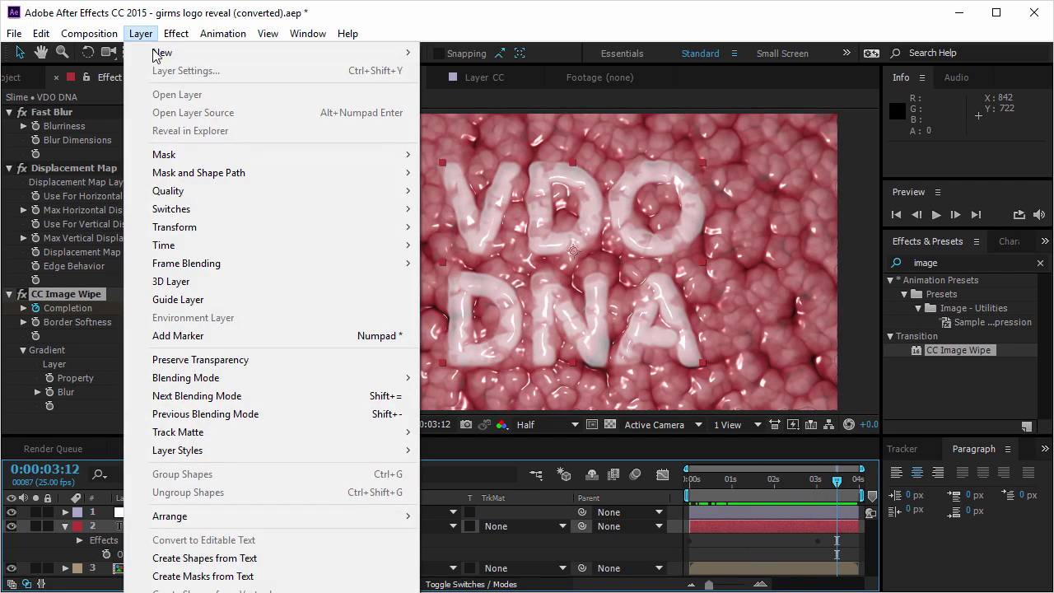
{"action": "mouse_move", "coordinate": [156, 48]}
{"action": "left_click", "coordinate": [527, 161]}
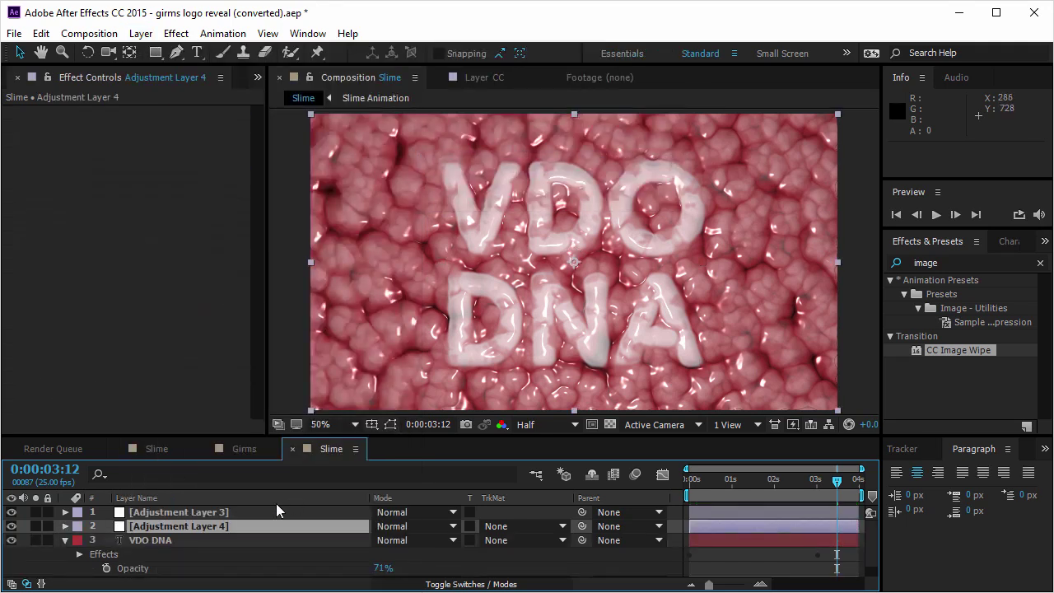
{"action": "left_click_drag", "start_coordinate": [246, 524], "coordinate": [263, 506]}
Apply Curves to the adjustment layer and pull the curve down to darken the composition
{"action": "left_click", "coordinate": [957, 262]}
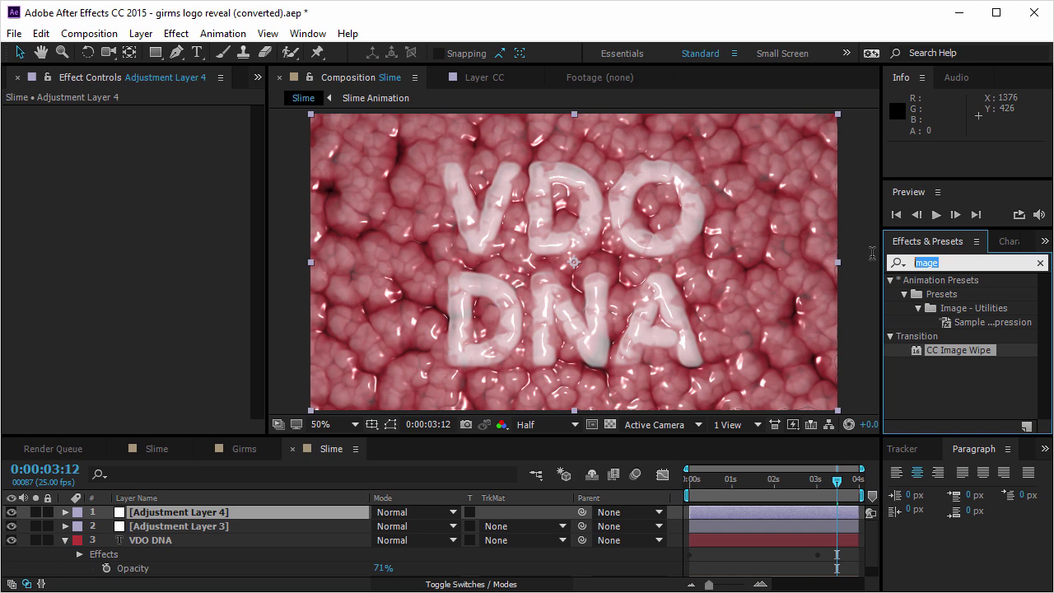
{"action": "type", "text": "Curv"}
{"action": "left_click_drag", "start_coordinate": [944, 350], "coordinate": [284, 517]}
{"action": "left_click_drag", "start_coordinate": [144, 281], "coordinate": [151, 333]}
Mask the Curves layer with a Subtract rectangle around the text, feathered 257 px, and preview
{"action": "left_click", "coordinate": [154, 53]}
{"action": "left_click_drag", "start_coordinate": [422, 168], "coordinate": [710, 362]}
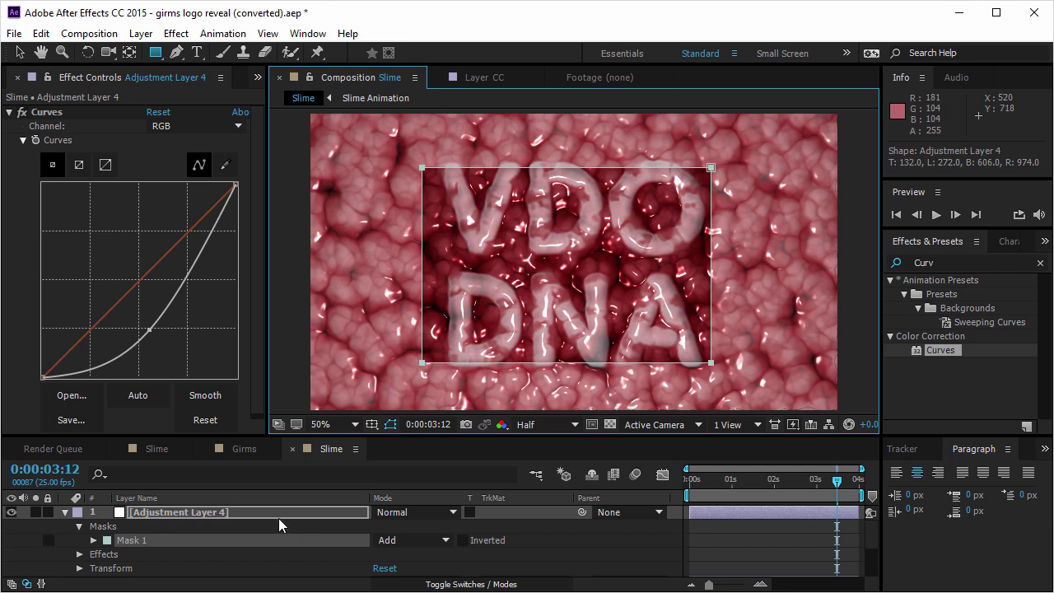
{"action": "left_click", "coordinate": [413, 541]}
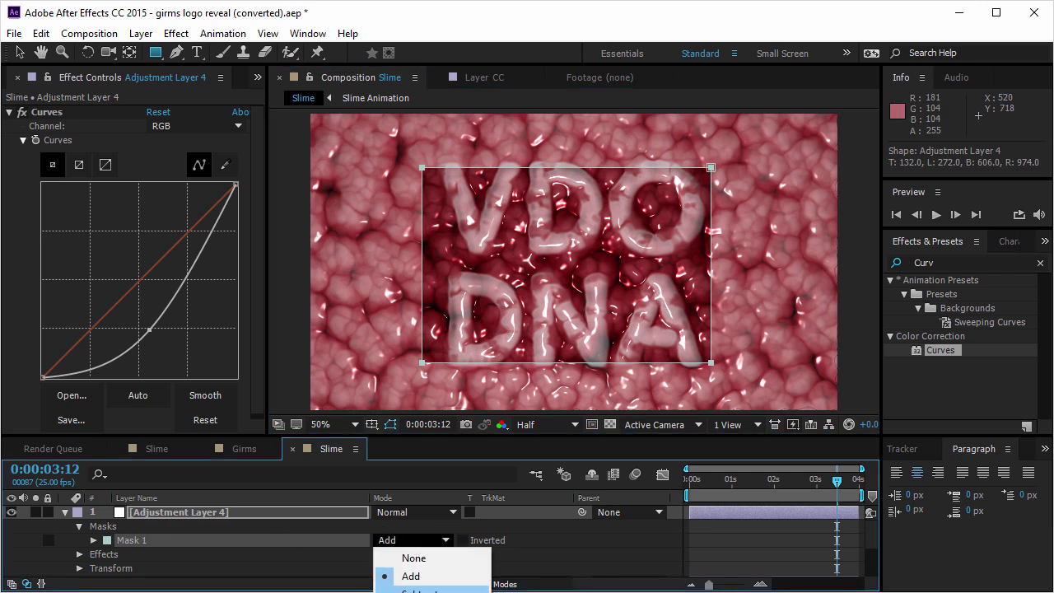
{"action": "left_click", "coordinate": [420, 589]}
{"action": "key", "text": "f"}
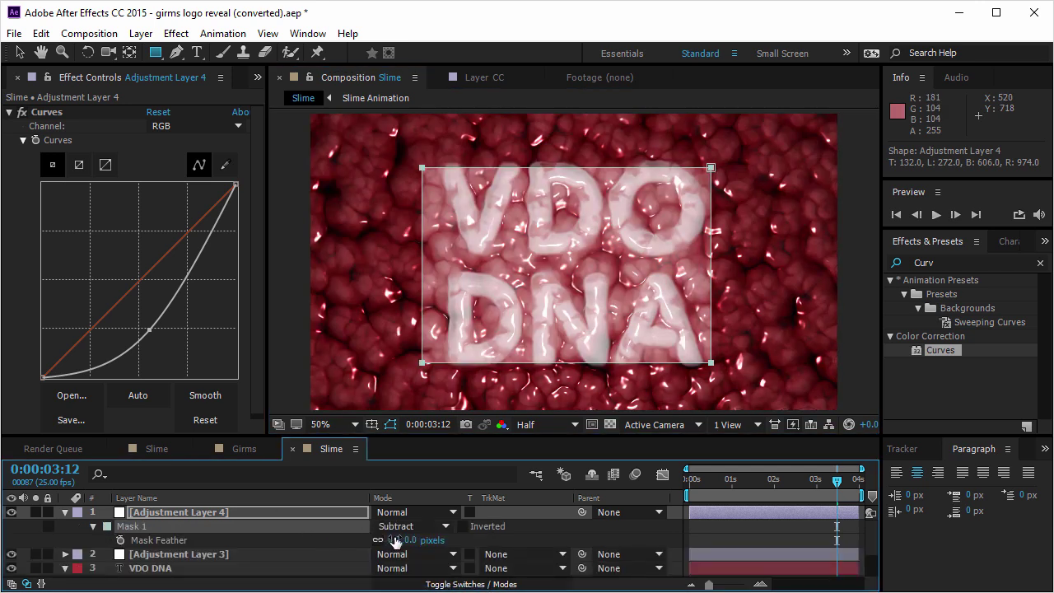
{"action": "left_click_drag", "start_coordinate": [395, 540], "coordinate": [541, 545]}
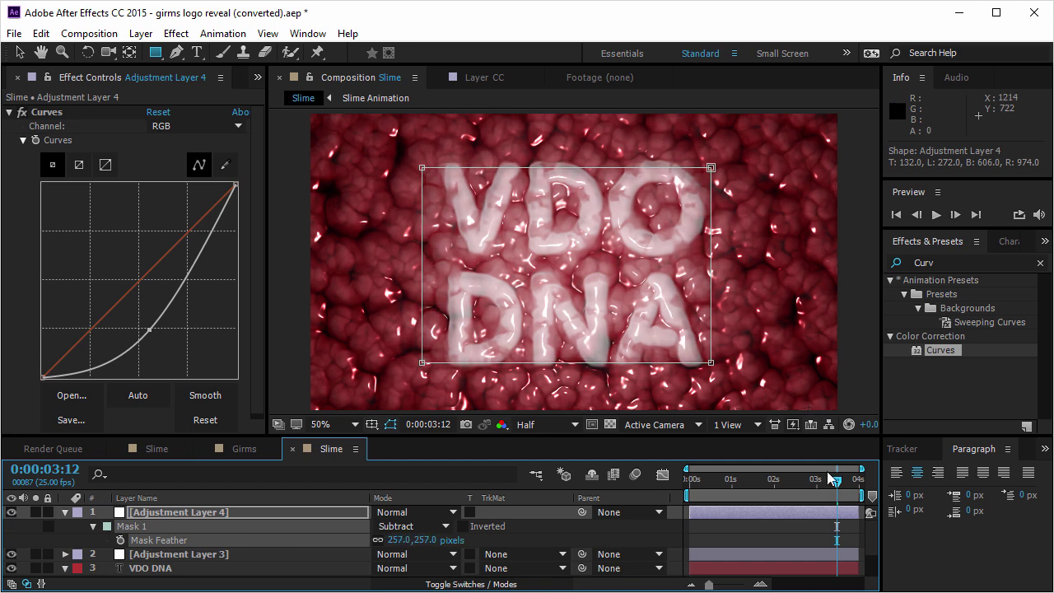
{"action": "key", "text": "space"}
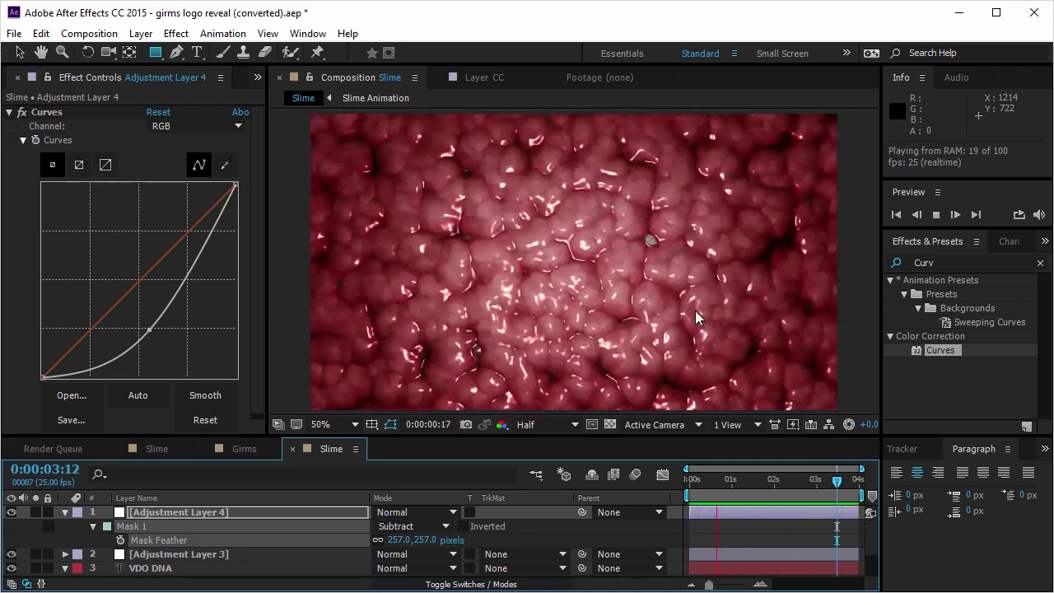
{"action": "key", "text": "space"}
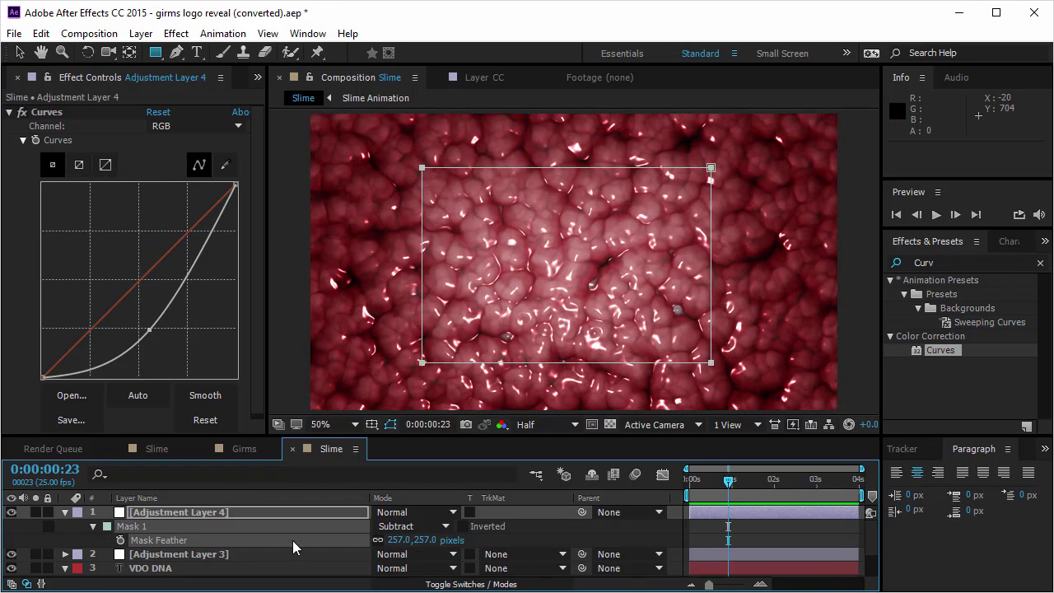
Collapse the layer properties and make VDO DNA and Slime Animation 3D layers
{"action": "left_click", "coordinate": [209, 509]}
{"action": "key", "text": "ctrl+a"}
{"action": "key", "text": "u"}
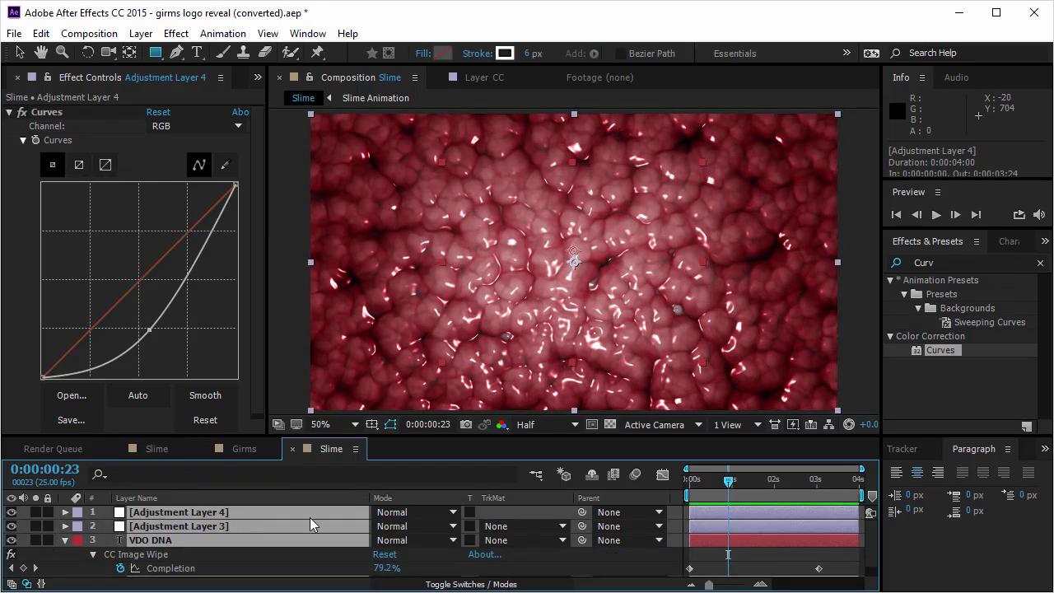
{"action": "key", "text": "u"}
{"action": "left_click", "coordinate": [453, 569]}
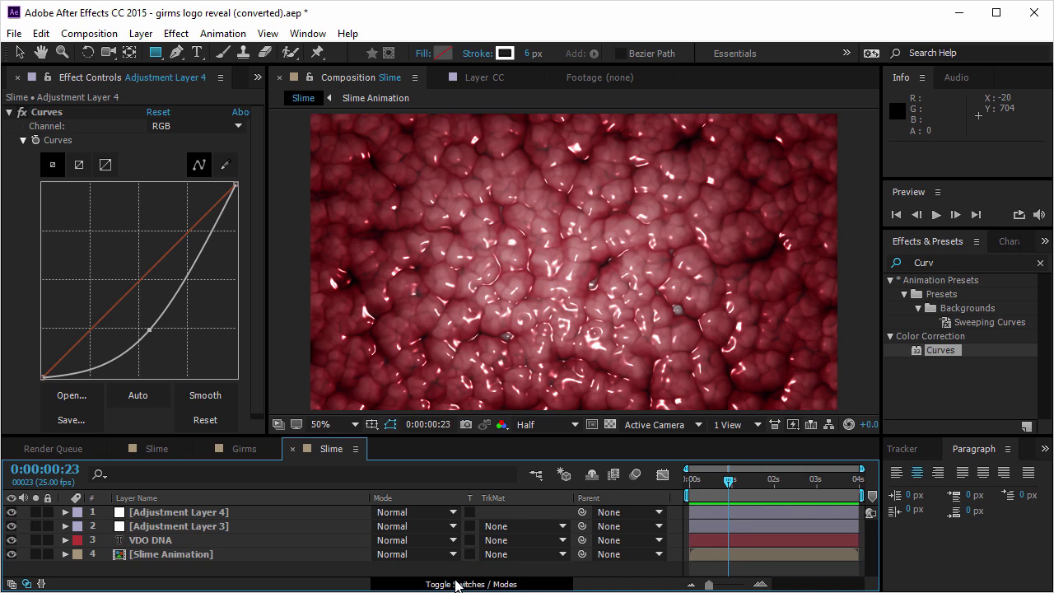
{"action": "left_click", "coordinate": [472, 583]}
{"action": "left_click", "coordinate": [253, 536]}
{"action": "left_click", "coordinate": [256, 554], "text": "shift"}
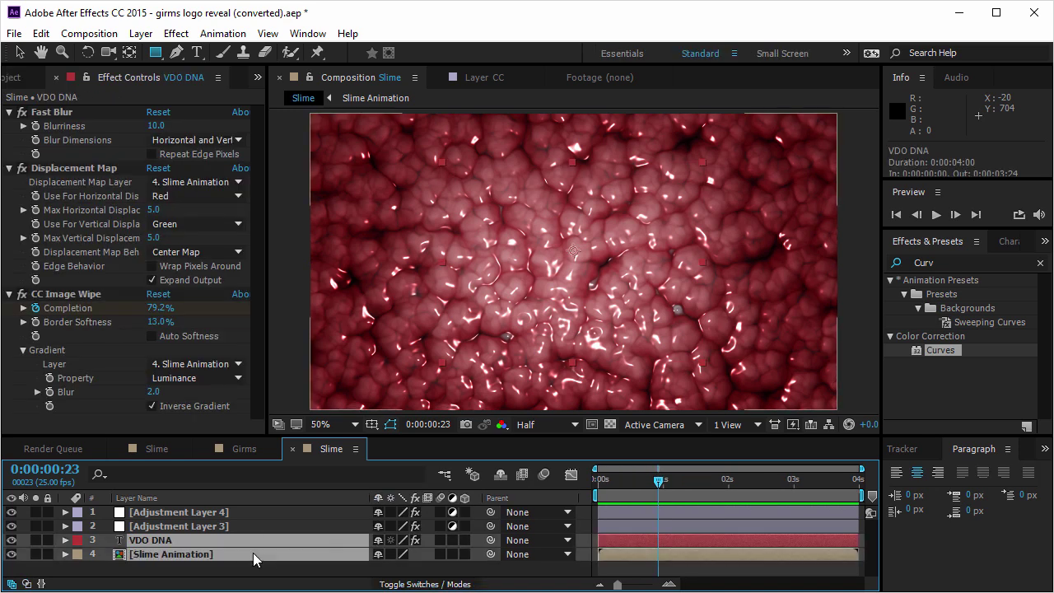
{"action": "left_click", "coordinate": [464, 540]}
Add a new camera with default settings and move near the composition's end
{"action": "left_click", "coordinate": [142, 33]}
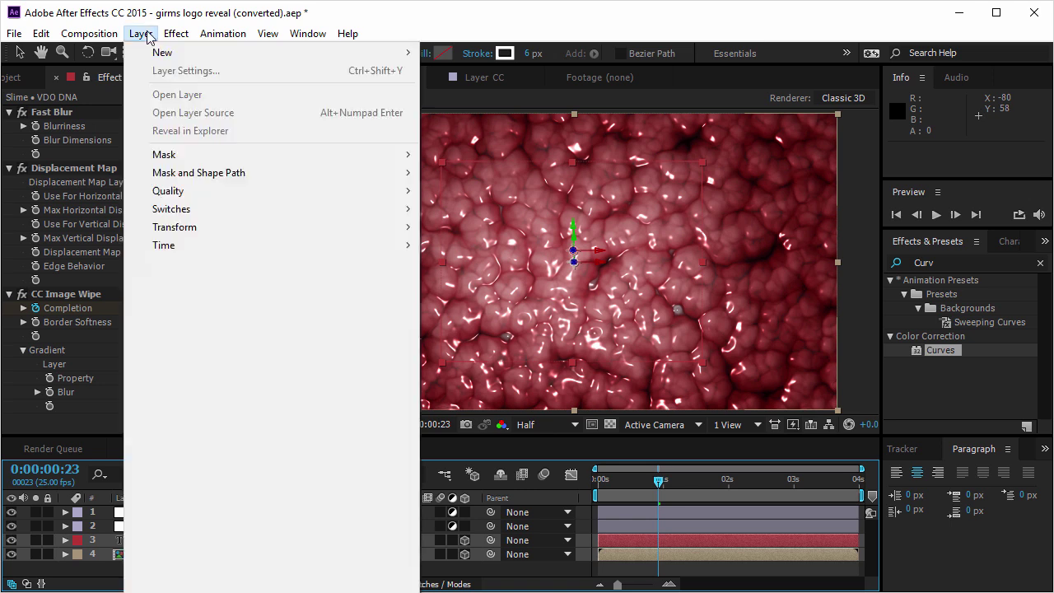
{"action": "mouse_move", "coordinate": [163, 52]}
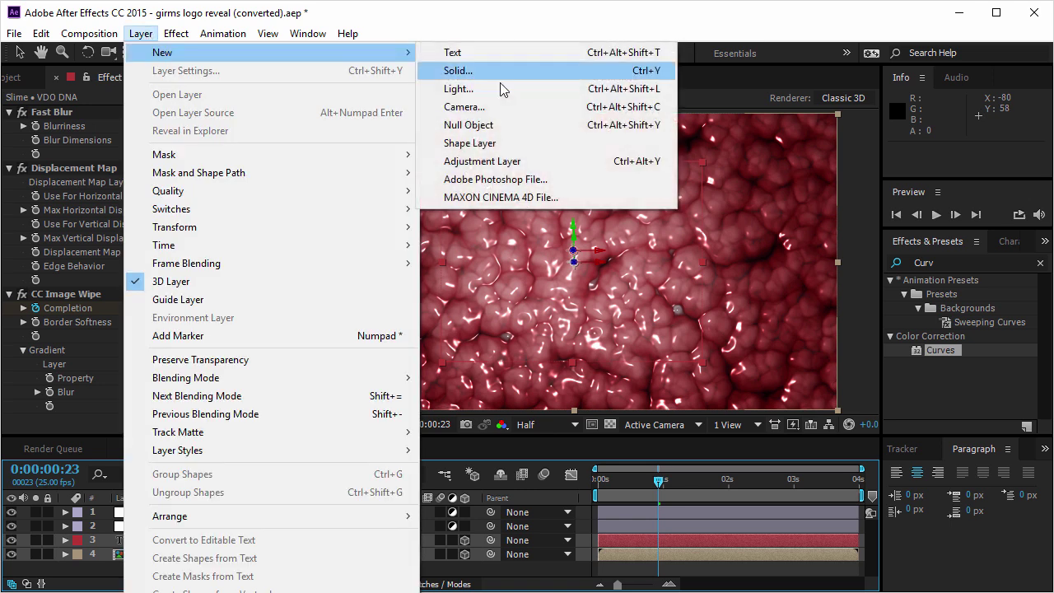
{"action": "left_click", "coordinate": [537, 107]}
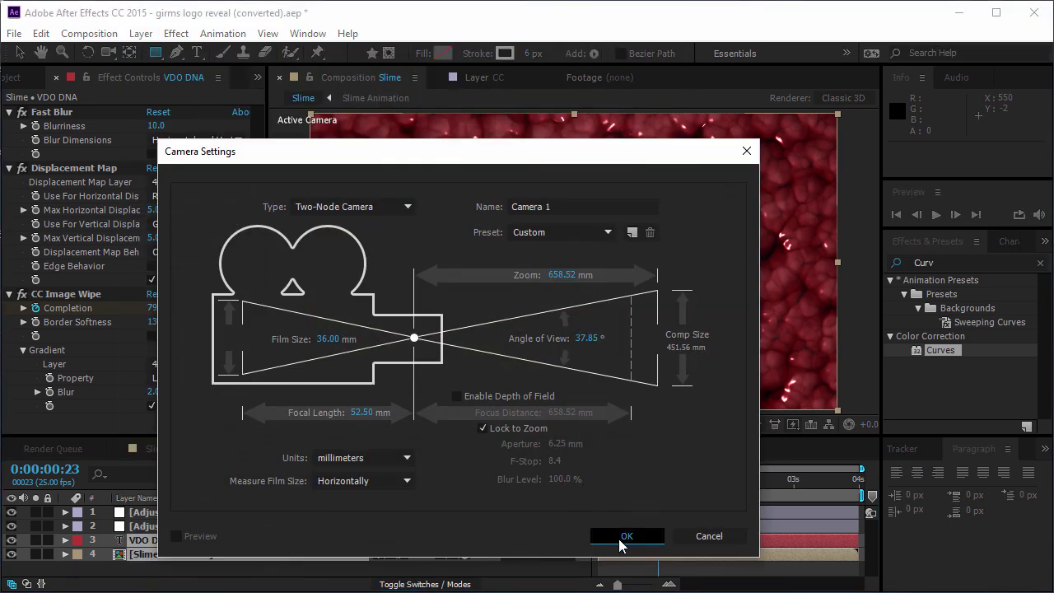
{"action": "left_click", "coordinate": [618, 536]}
{"action": "left_click_drag", "start_coordinate": [677, 485], "coordinate": [839, 499]}
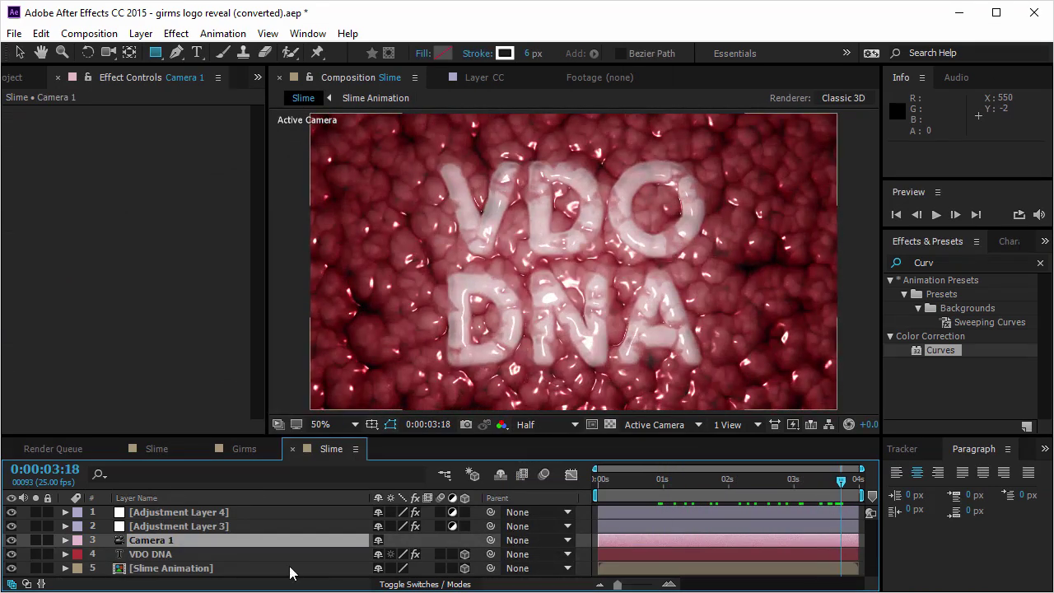
Keyframe Camera 1's Position at 0:00:03:18, then dolly and orbit to a closer angled view at 0:00
{"action": "key", "text": "p"}
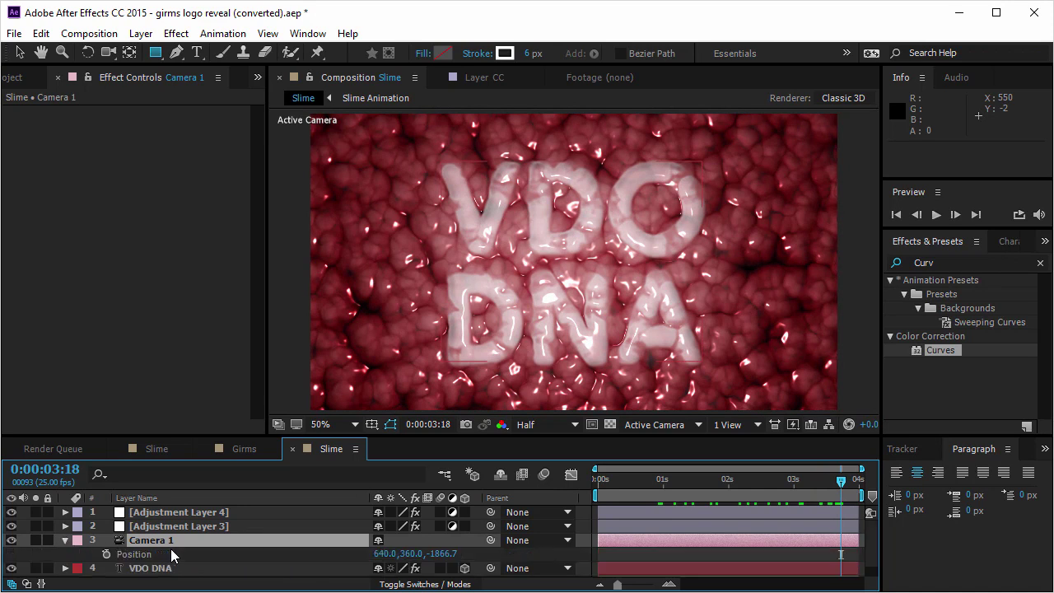
{"action": "left_click", "coordinate": [105, 554]}
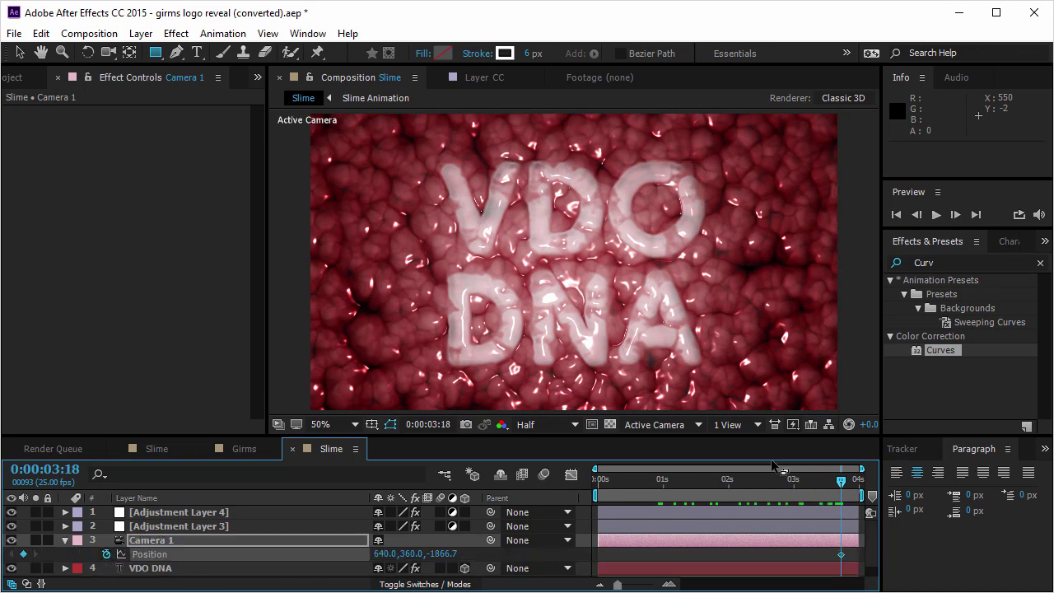
{"action": "left_click_drag", "start_coordinate": [854, 484], "coordinate": [541, 470]}
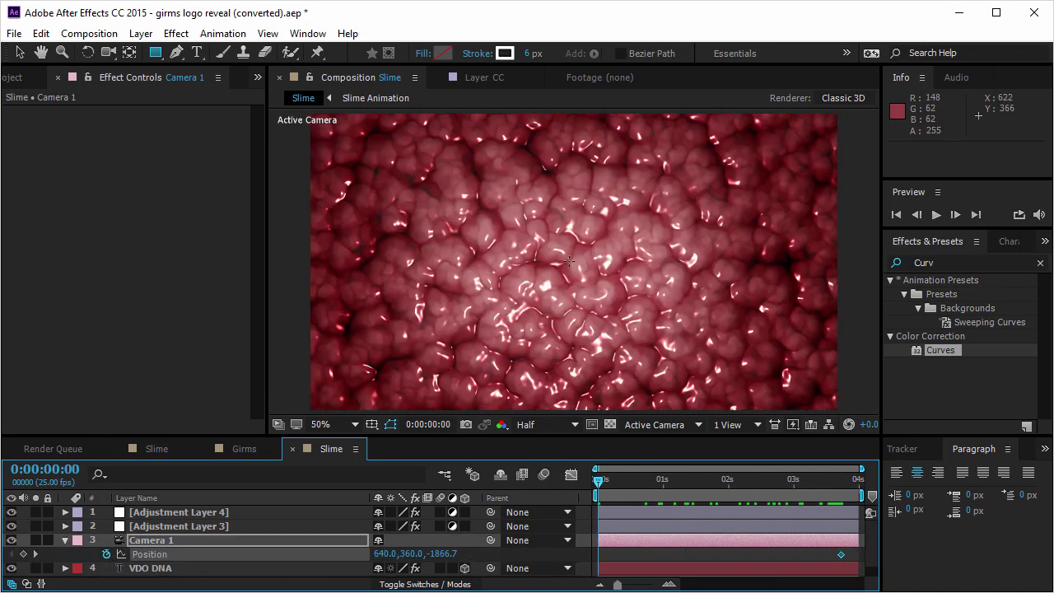
{"action": "key", "text": "c"}
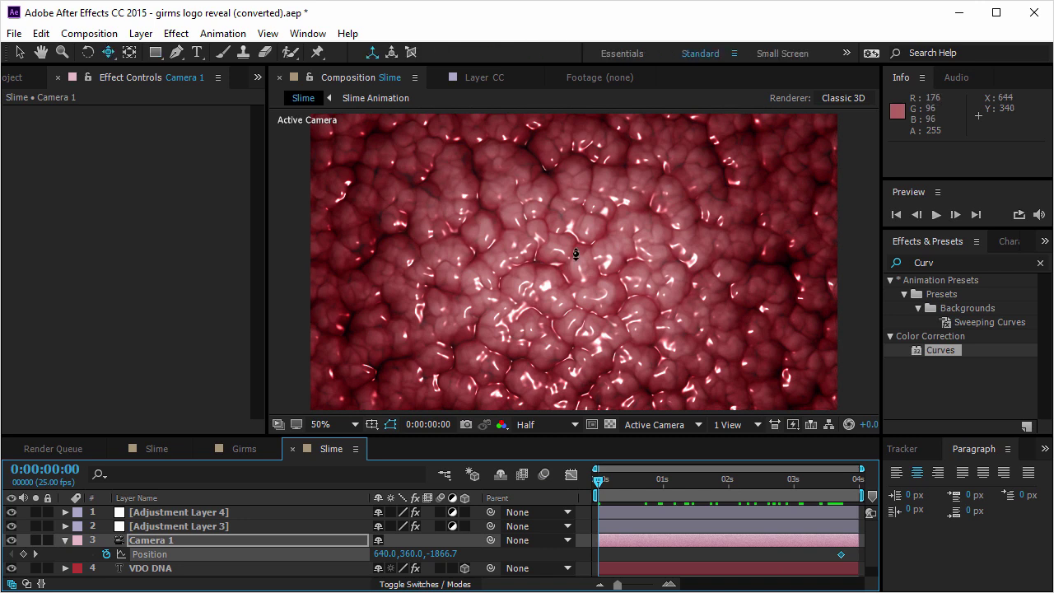
{"action": "left_click_drag", "start_coordinate": [576, 255], "coordinate": [596, 213]}
{"action": "left_click_drag", "start_coordinate": [574, 257], "coordinate": [608, 249]}
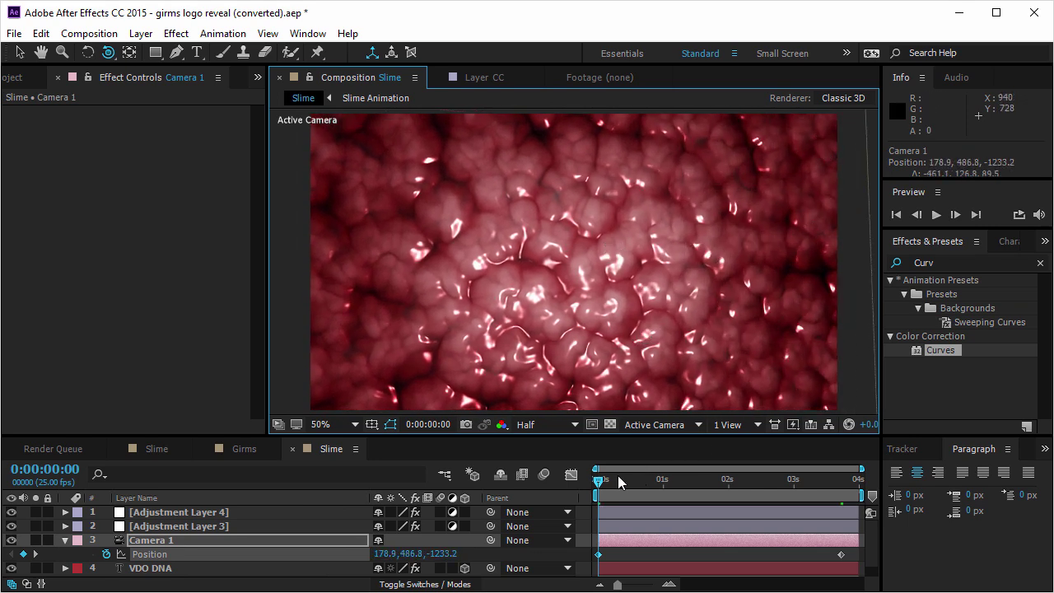
Apply Easy Ease In to the final Position keyframe and preview the camera push-in
{"action": "left_click_drag", "start_coordinate": [603, 479], "coordinate": [866, 533]}
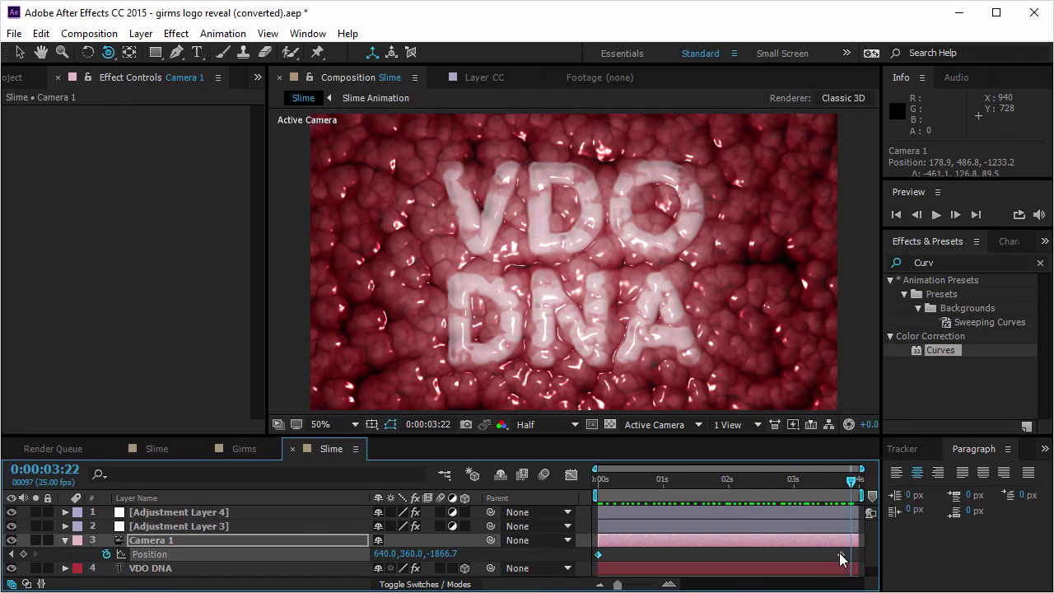
{"action": "right_click", "coordinate": [841, 556]}
{"action": "mouse_move", "coordinate": [909, 540]}
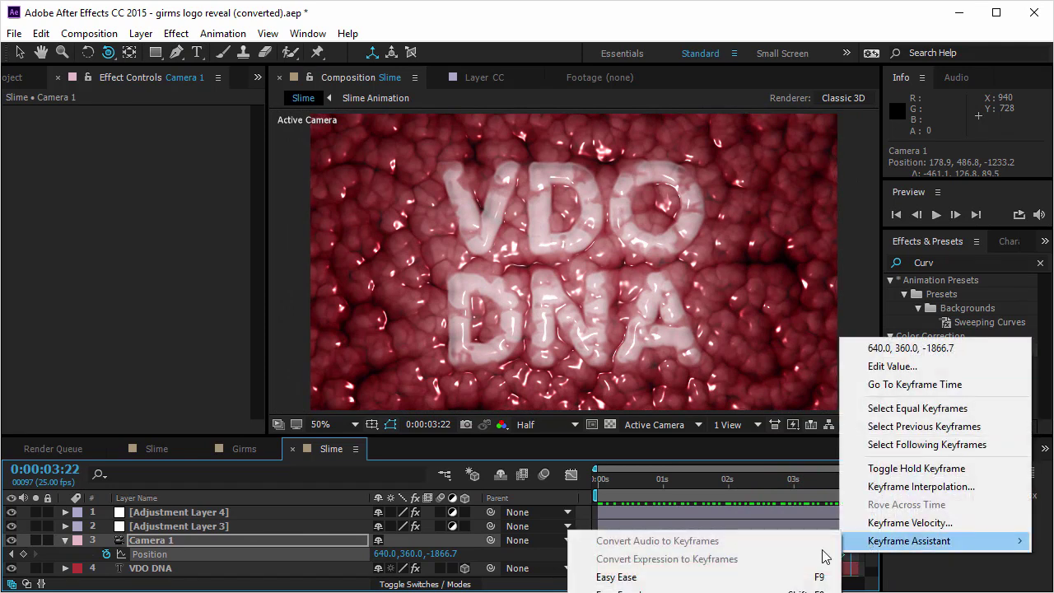
{"action": "left_click", "coordinate": [705, 591]}
{"action": "key", "text": "space"}
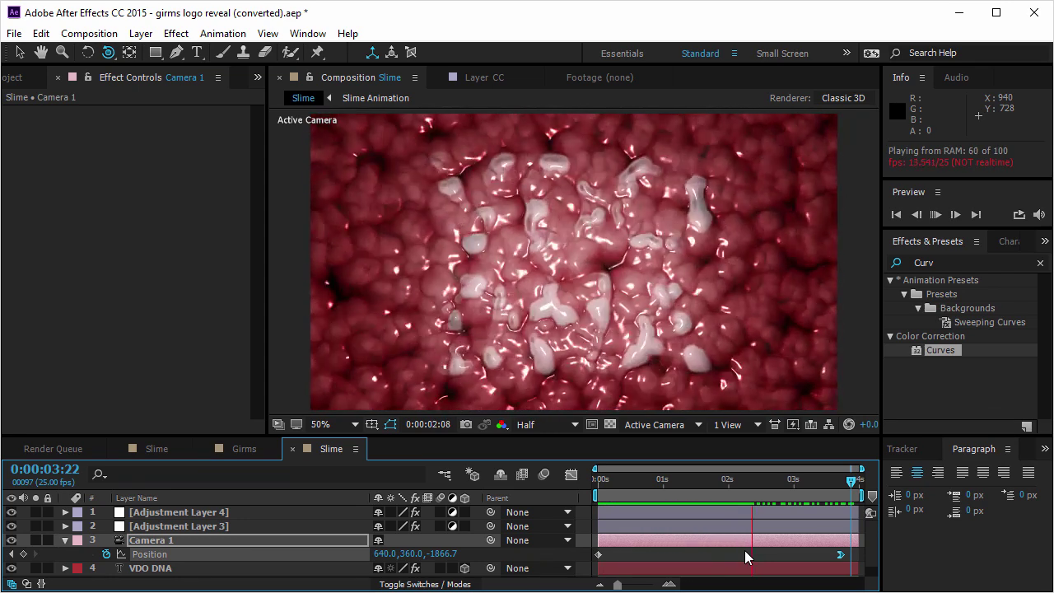
{"action": "key", "text": "space"}
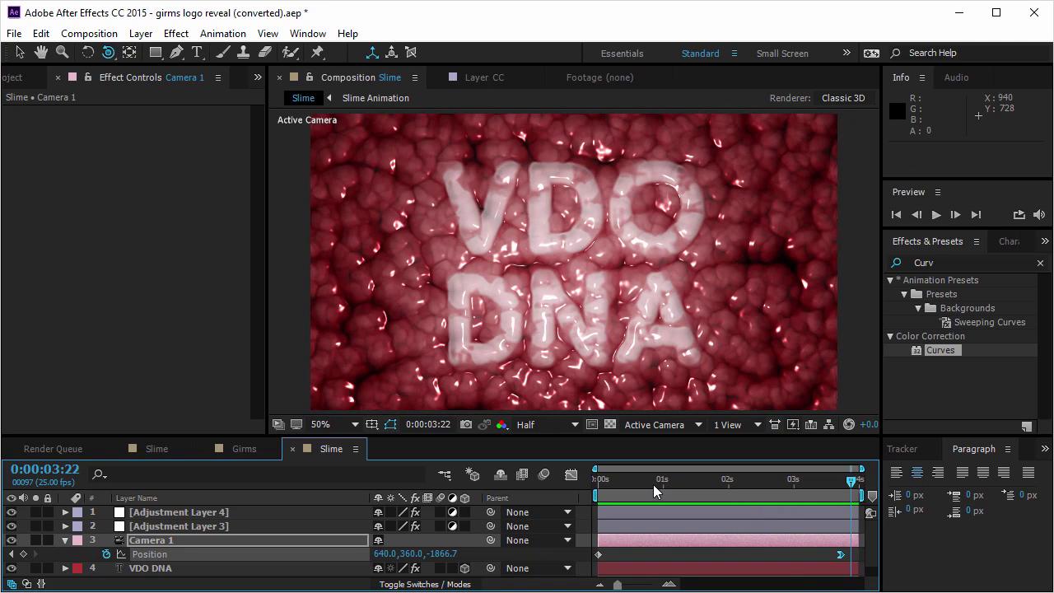
{"action": "left_click_drag", "start_coordinate": [633, 476], "coordinate": [825, 494]}
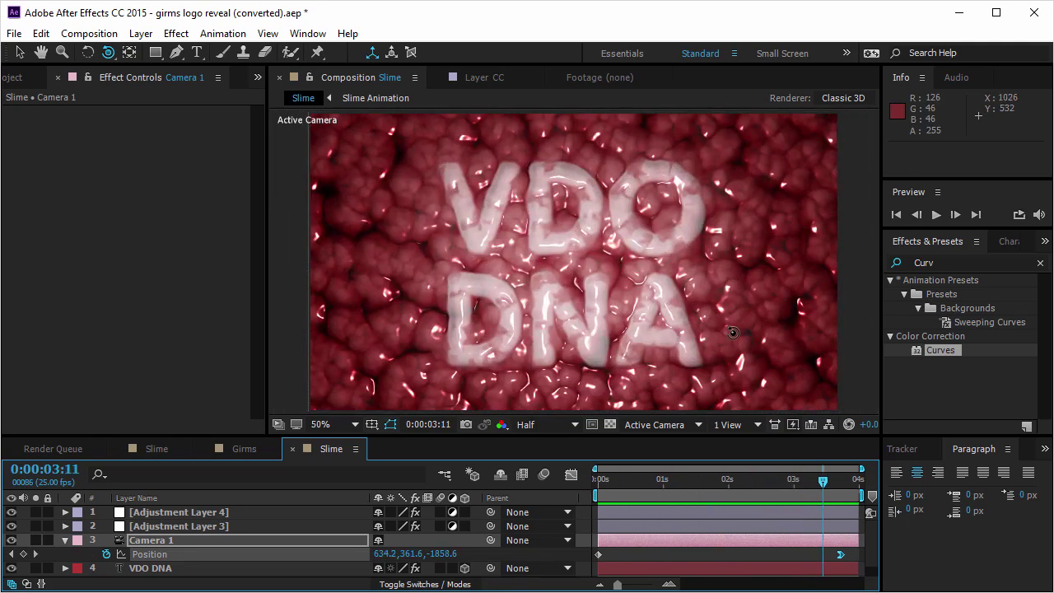
{"action": "scroll", "coordinate": [732, 332], "scroll_direction": "up", "scroll_amount": 2}
{"action": "key", "text": "h"}
{"action": "left_click_drag", "start_coordinate": [729, 331], "coordinate": [599, 299]}
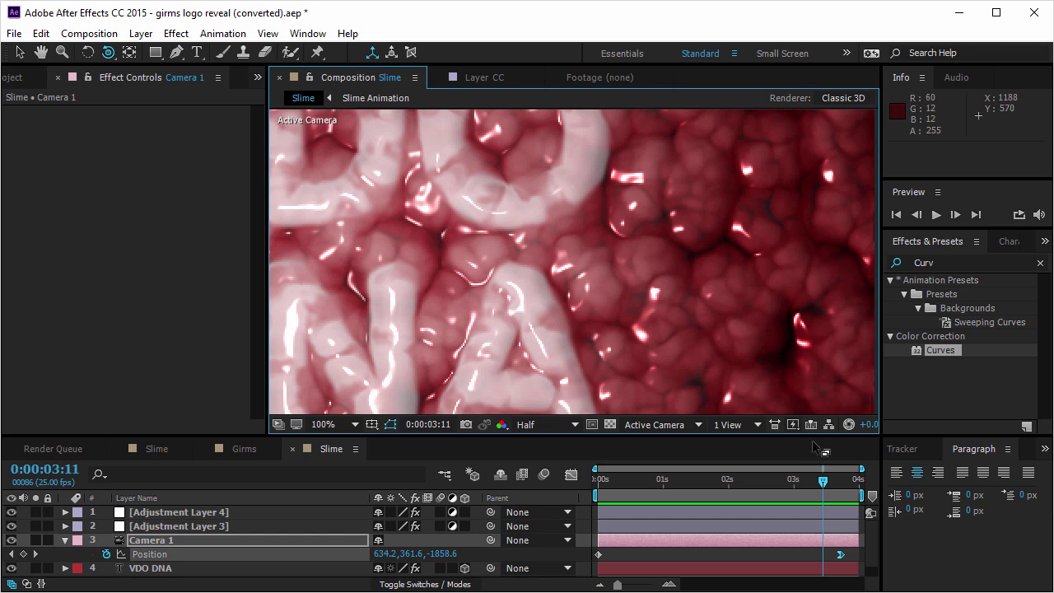
{"action": "left_click_drag", "start_coordinate": [823, 488], "coordinate": [765, 498]}
{"action": "scroll", "coordinate": [628, 314], "scroll_direction": "down", "scroll_amount": 2}
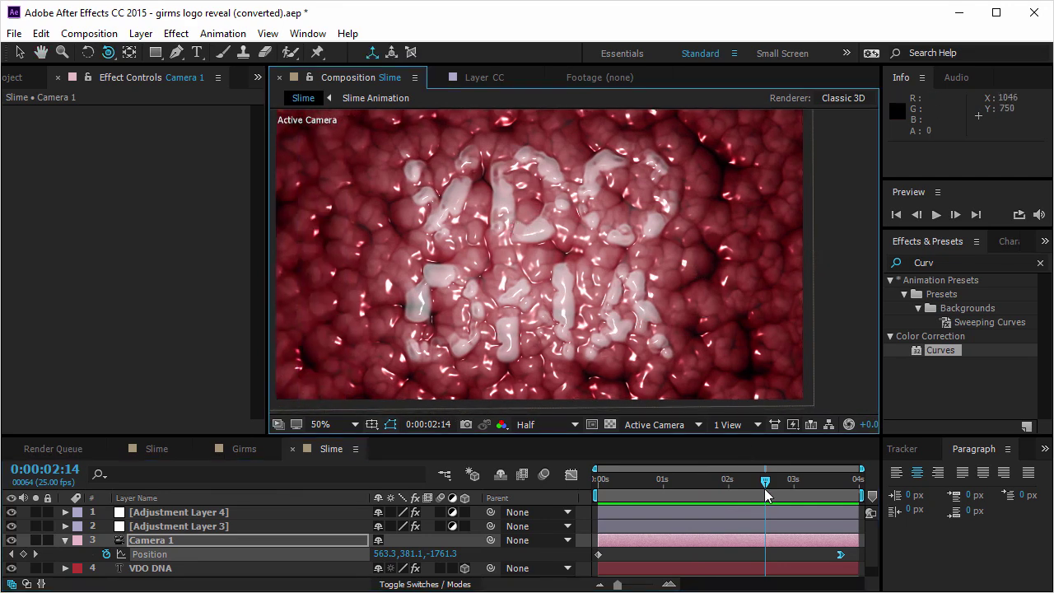
{"action": "left_click_drag", "start_coordinate": [765, 494], "coordinate": [796, 486]}
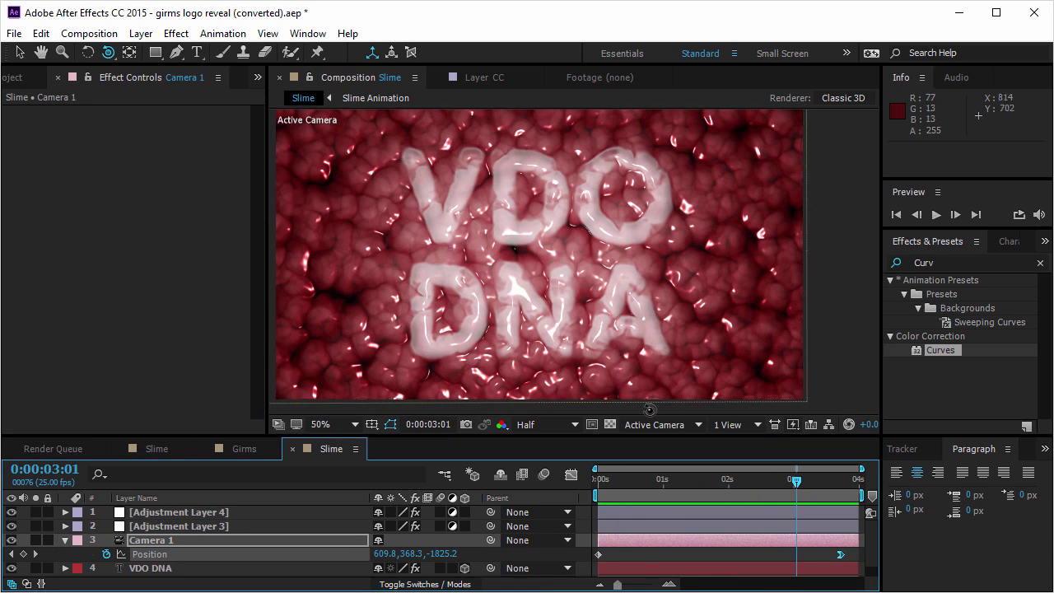
{"action": "mouse_move", "coordinate": [800, 487]}
{"action": "left_mouse_down"}
{"action": "mouse_move", "coordinate": [678, 488]}
{"action": "mouse_move", "coordinate": [796, 492]}
{"action": "left_mouse_up"}
Preview a pale yellow fill on the VDO DNA text in the Character panel, then cancel to keep it white
{"action": "left_click", "coordinate": [187, 570]}
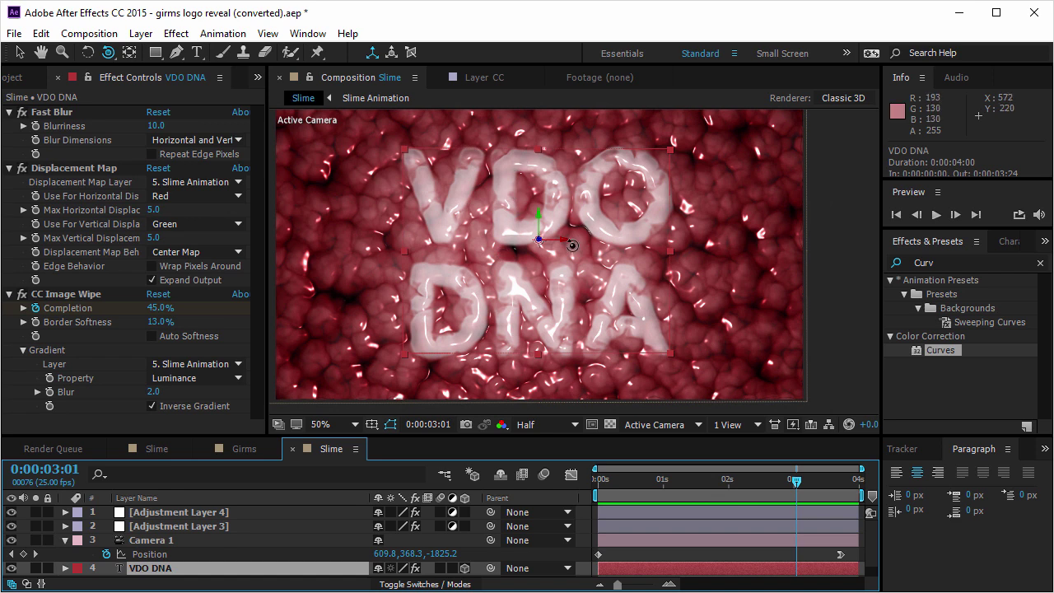
{"action": "left_click", "coordinate": [1018, 243]}
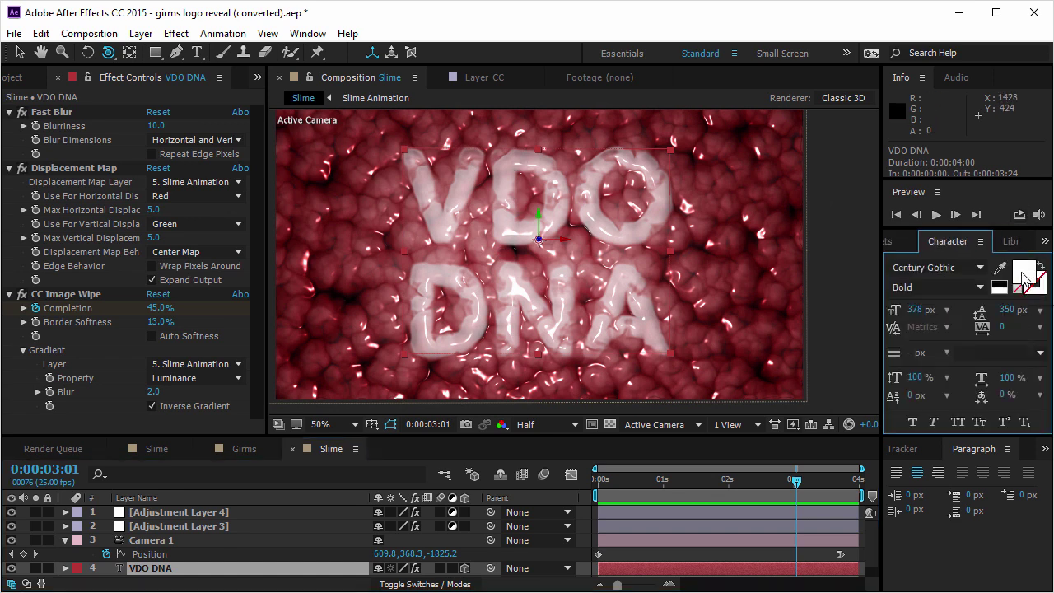
{"action": "left_click", "coordinate": [1025, 274]}
{"action": "left_click", "coordinate": [880, 383]}
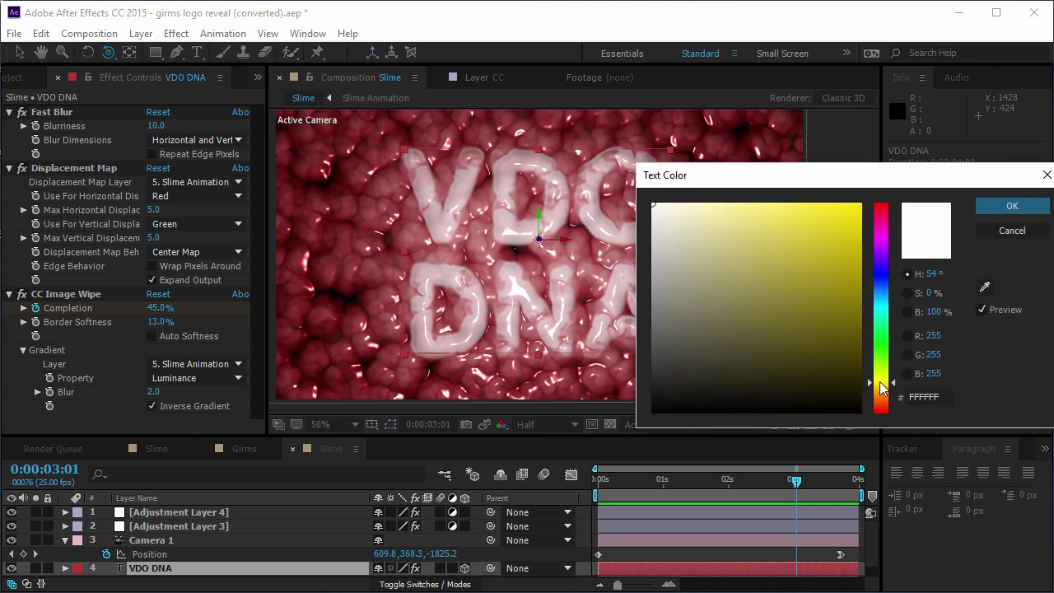
{"action": "mouse_move", "coordinate": [809, 271]}
{"action": "left_mouse_down"}
{"action": "mouse_move", "coordinate": [780, 228]}
{"action": "mouse_move", "coordinate": [736, 228]}
{"action": "mouse_move", "coordinate": [711, 211]}
{"action": "left_mouse_up"}
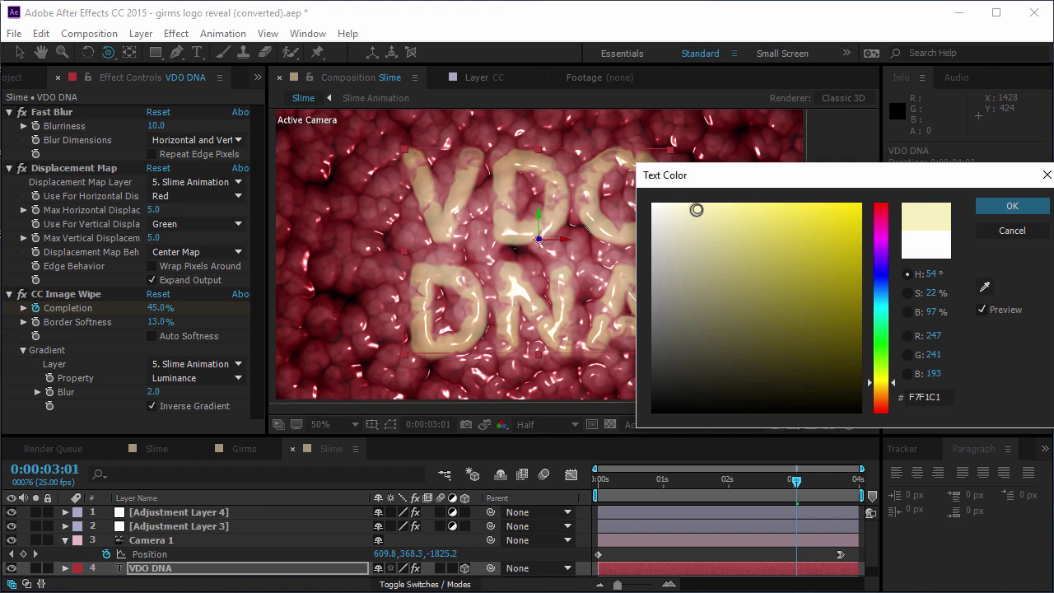
{"action": "left_click", "coordinate": [989, 233]}
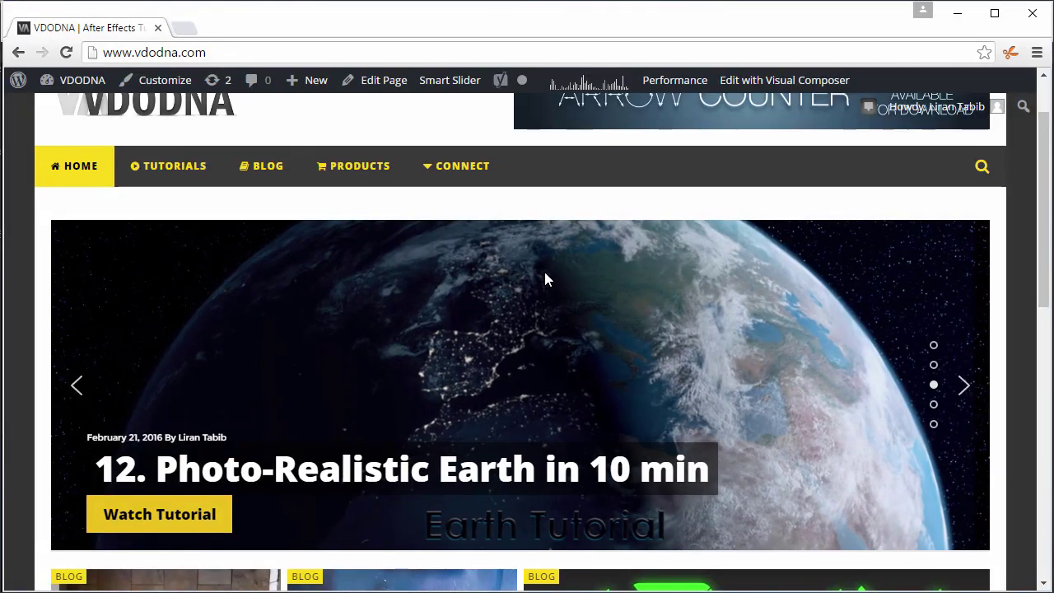
Go to the PRODUCTS page on vdodna.com and scroll past the Counter Preset and Arrow Preset tiles to the footer
{"action": "scroll", "coordinate": [544, 273], "scroll_direction": "down", "scroll_amount": 4}
{"action": "scroll", "coordinate": [546, 276], "scroll_direction": "up", "scroll_amount": 4}
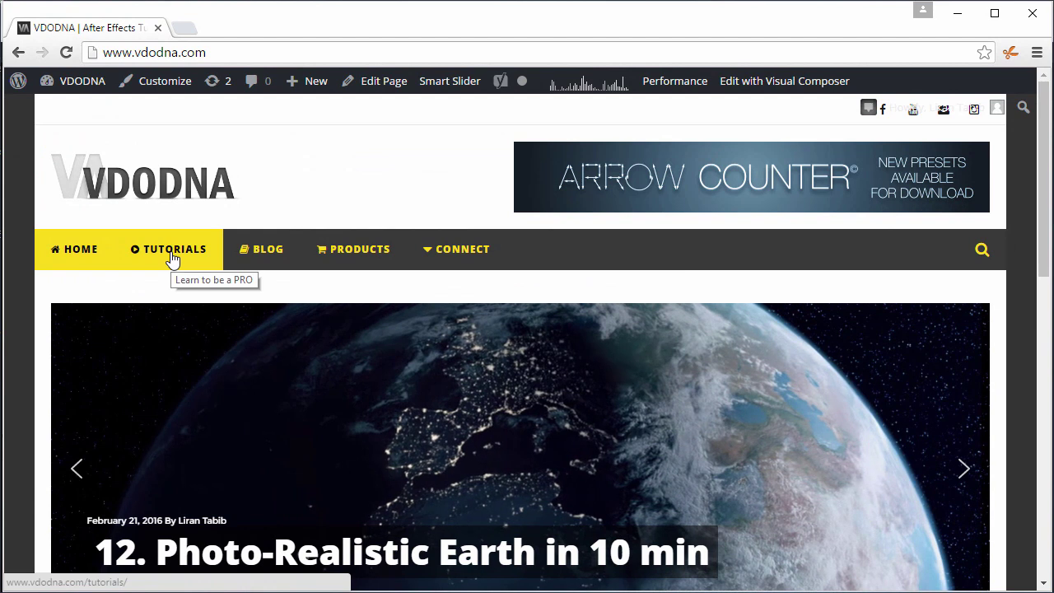
{"action": "left_click", "coordinate": [345, 237]}
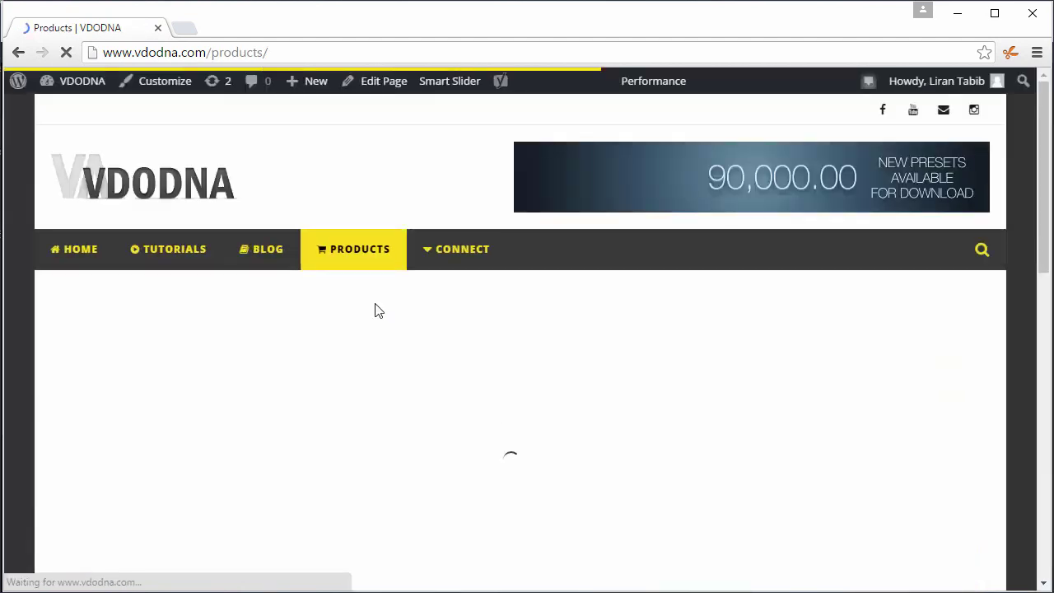
{"action": "scroll", "coordinate": [375, 310], "scroll_direction": "down", "scroll_amount": 7}
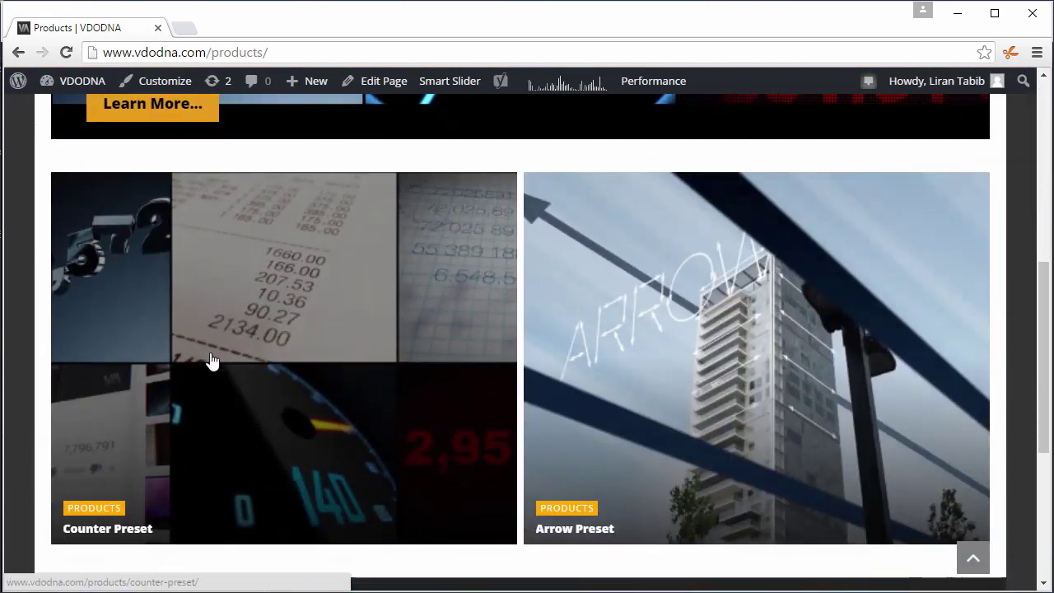
{"action": "scroll", "coordinate": [655, 399], "scroll_direction": "up", "scroll_amount": 6}
{"action": "scroll", "coordinate": [727, 333], "scroll_direction": "down", "scroll_amount": 2}
{"action": "scroll", "coordinate": [727, 333], "scroll_direction": "down", "scroll_amount": 7}
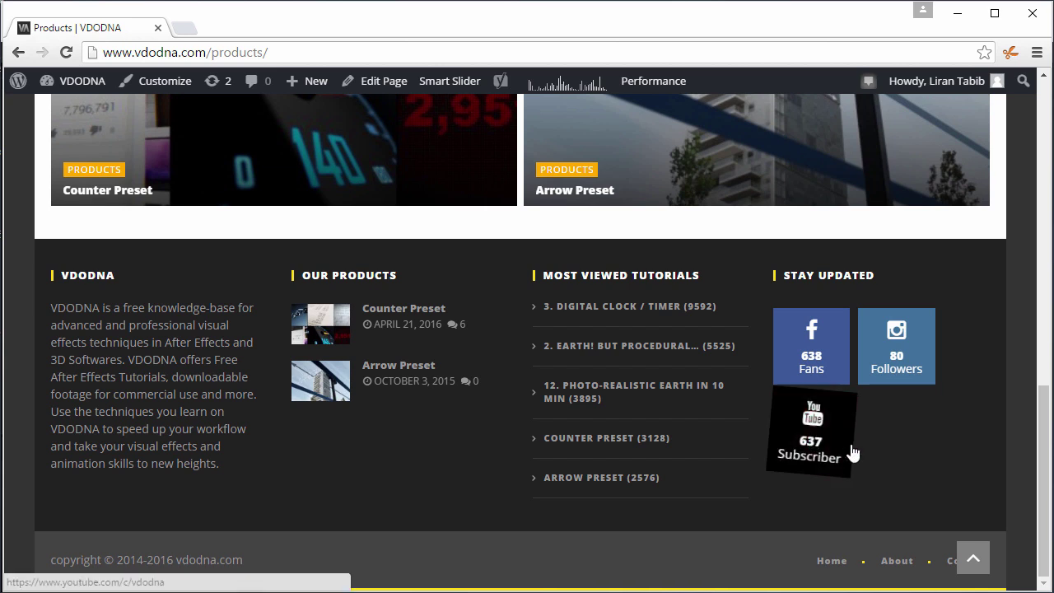
{"action": "scroll", "coordinate": [892, 448], "scroll_direction": "up", "scroll_amount": 5}
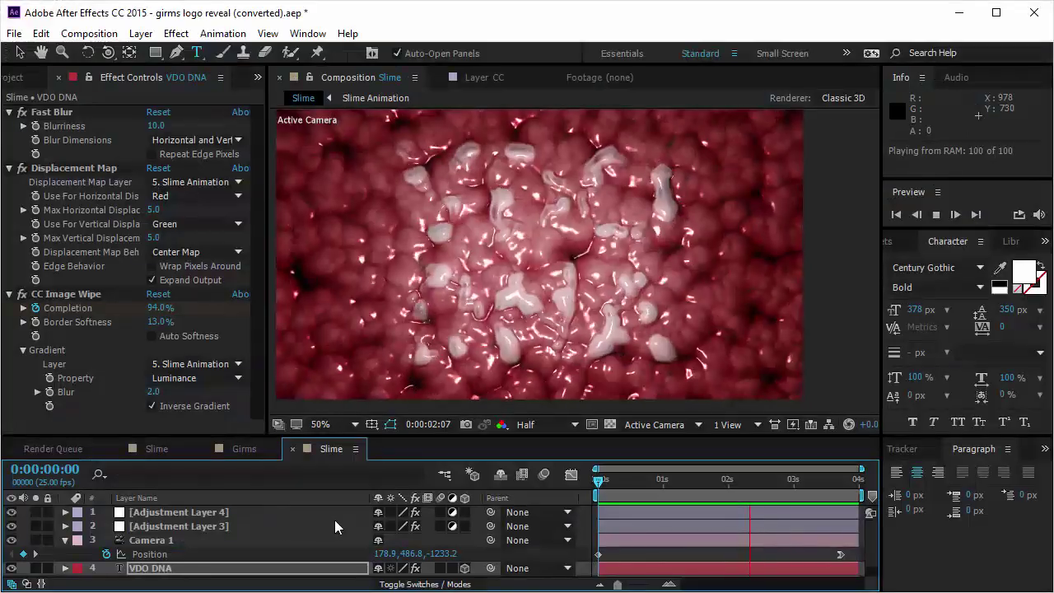